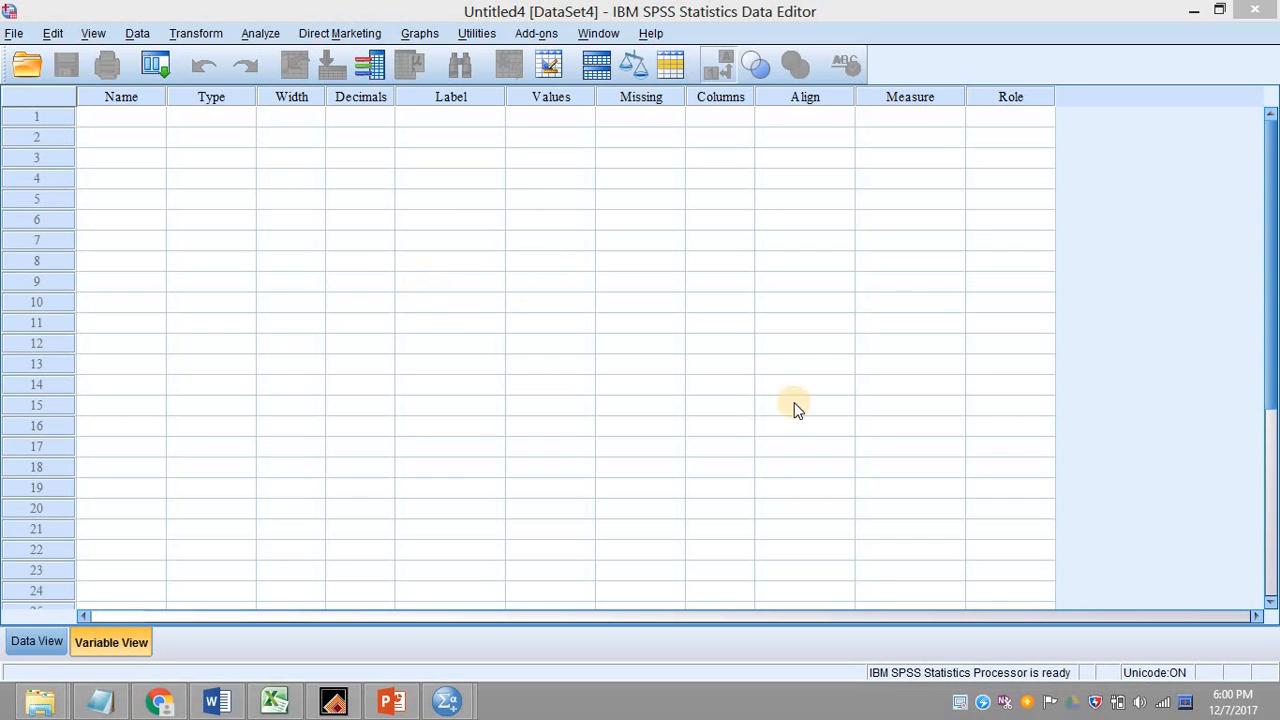
Define the first variable in Variable View with the name Jenis_Kelamin.
{"action": "left_click", "coordinate": [37, 641]}
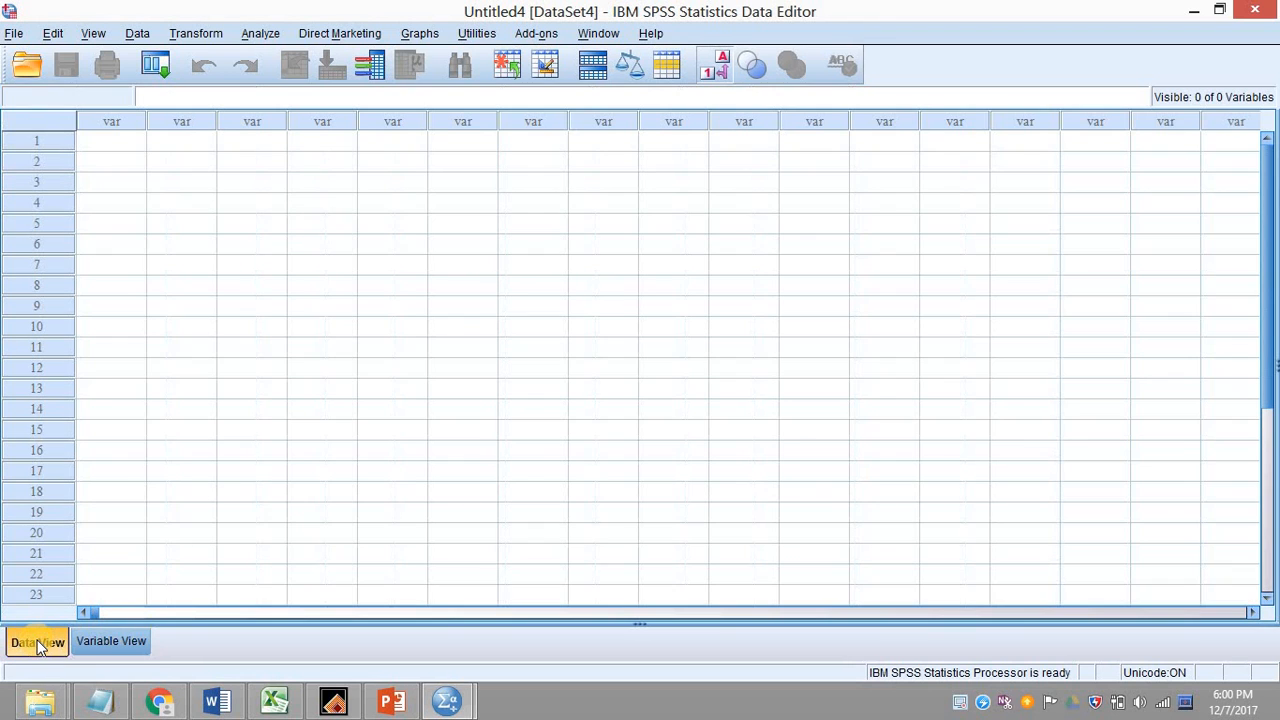
{"action": "left_click", "coordinate": [126, 645]}
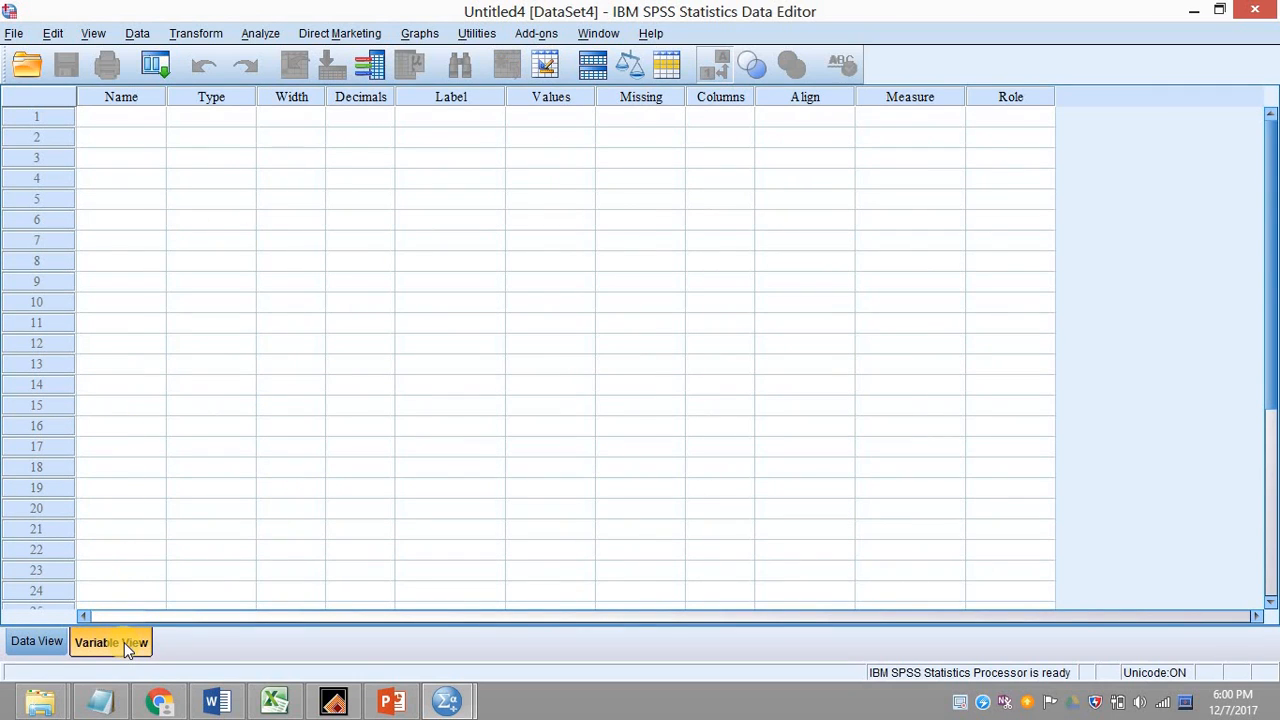
{"action": "left_click", "coordinate": [142, 122]}
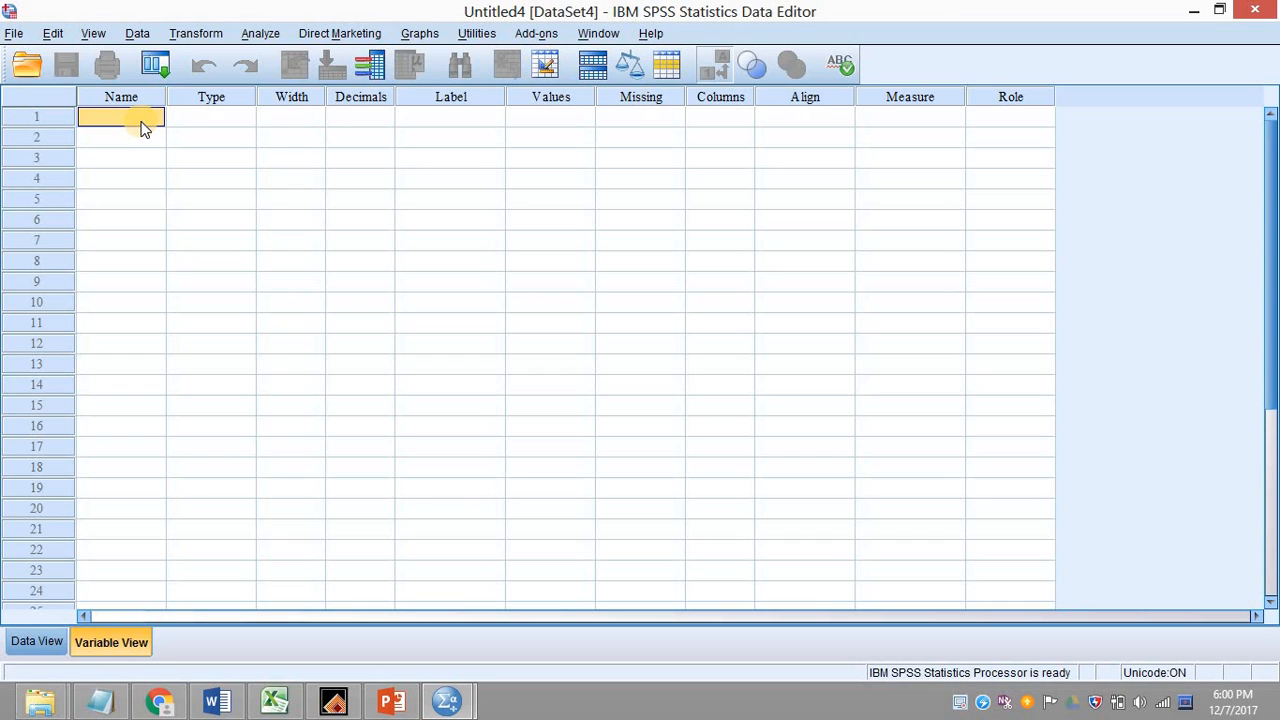
{"action": "left_click", "coordinate": [142, 121]}
{"action": "type", "text": "JenisKelamin"}
{"action": "key", "text": "Return"}
{"action": "left_click", "coordinate": [115, 122]}
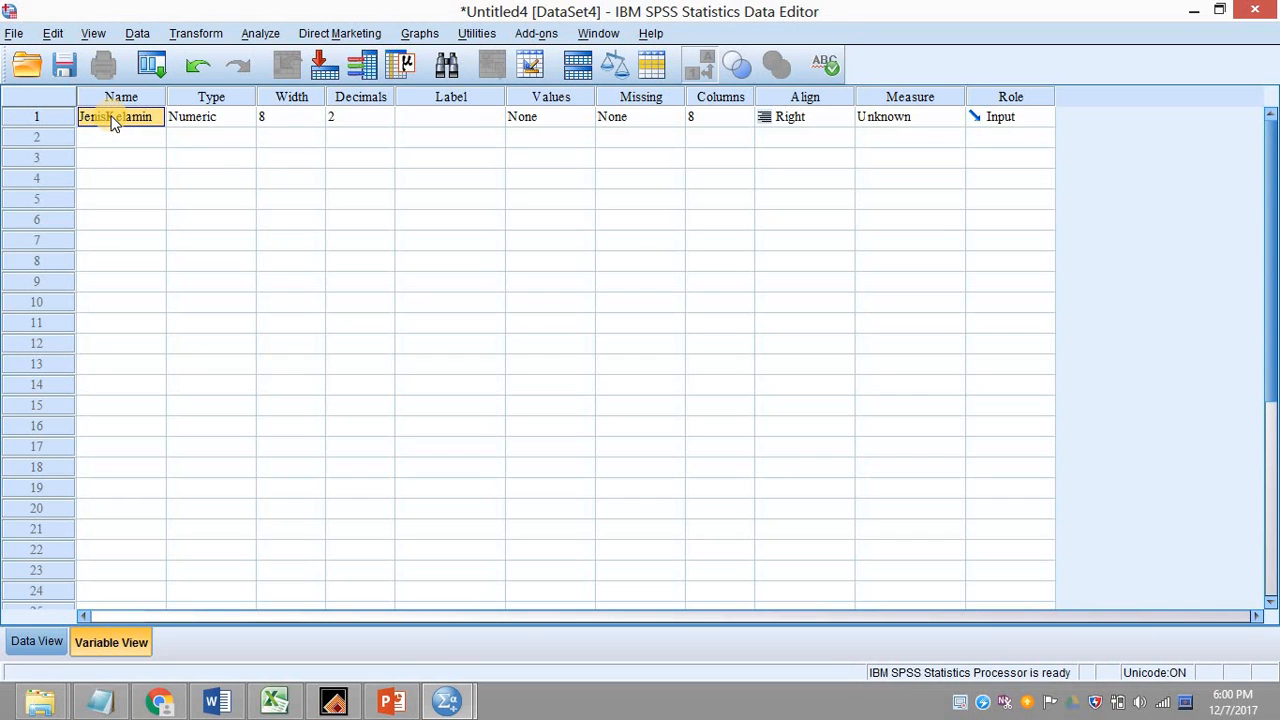
{"action": "type", "text": "Jenis_"}
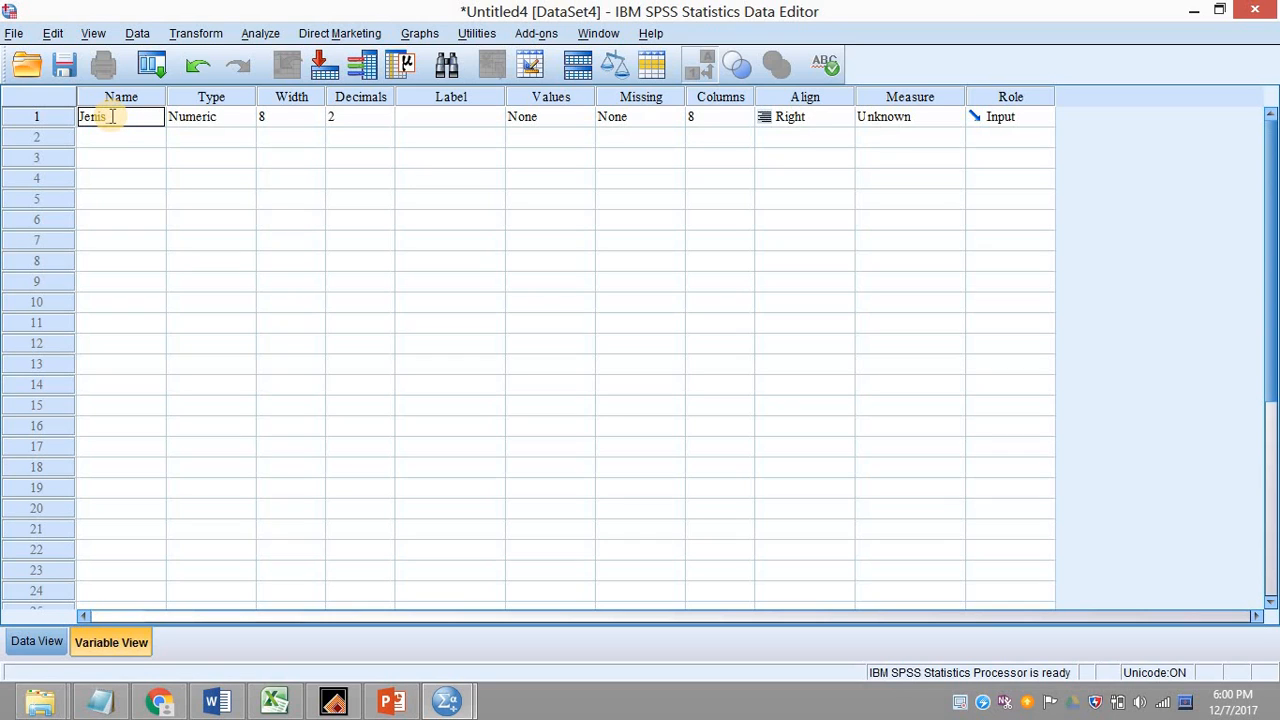
{"action": "type", "text": "Kelamin"}
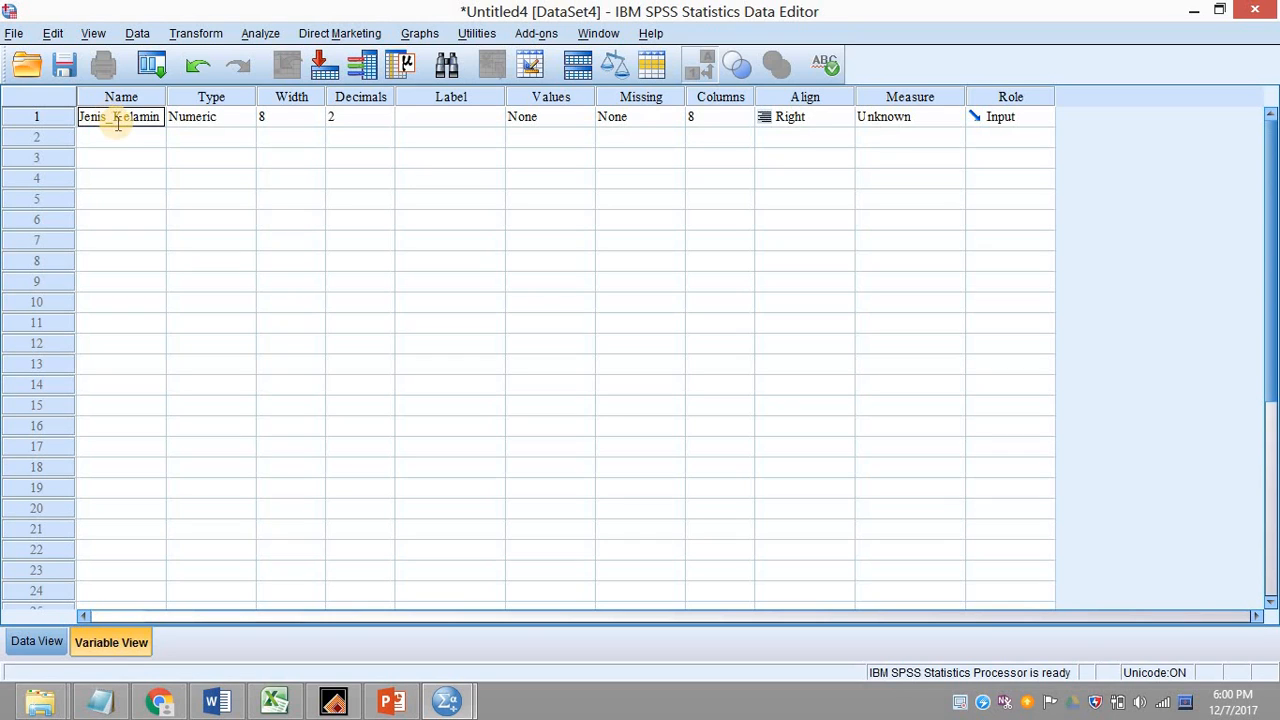
Add a second variable named Status_Pekerjaan.
{"action": "left_click", "coordinate": [122, 140]}
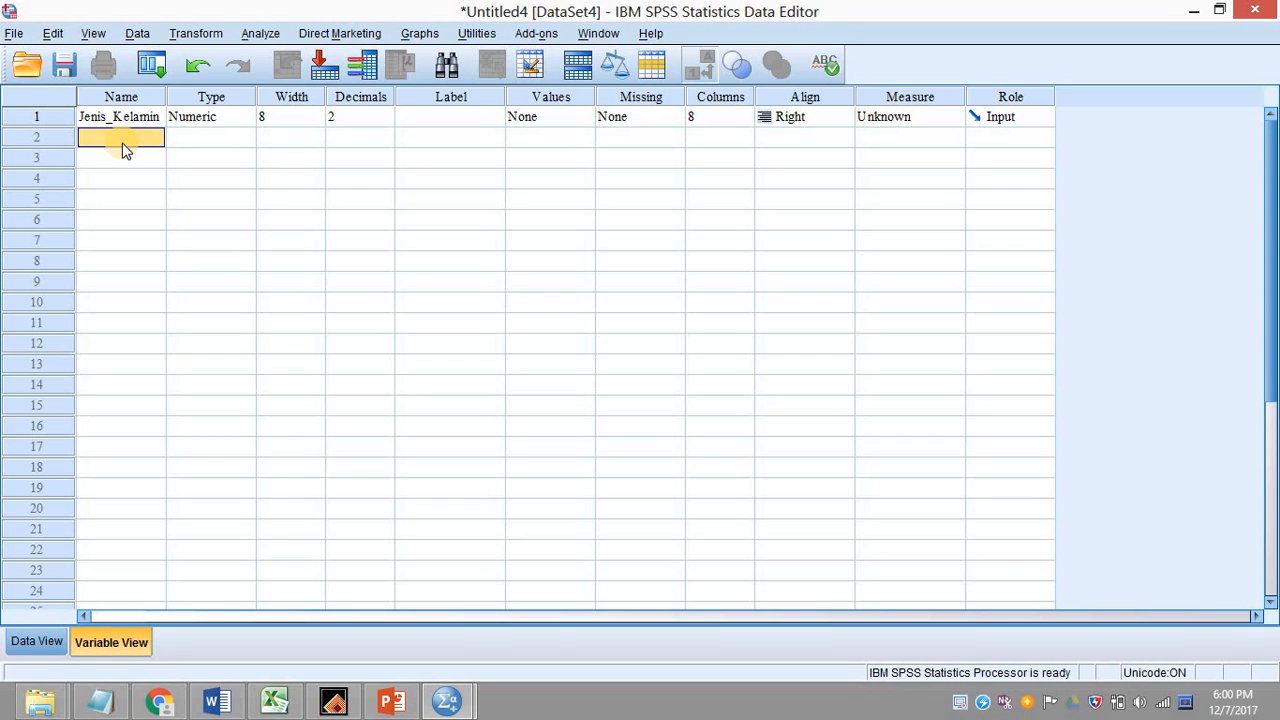
{"action": "type", "text": "Status"}
{"action": "type", "text": "_Pekerjaan"}
Enter Ni1 as the name of the third variable.
{"action": "left_click", "coordinate": [143, 160]}
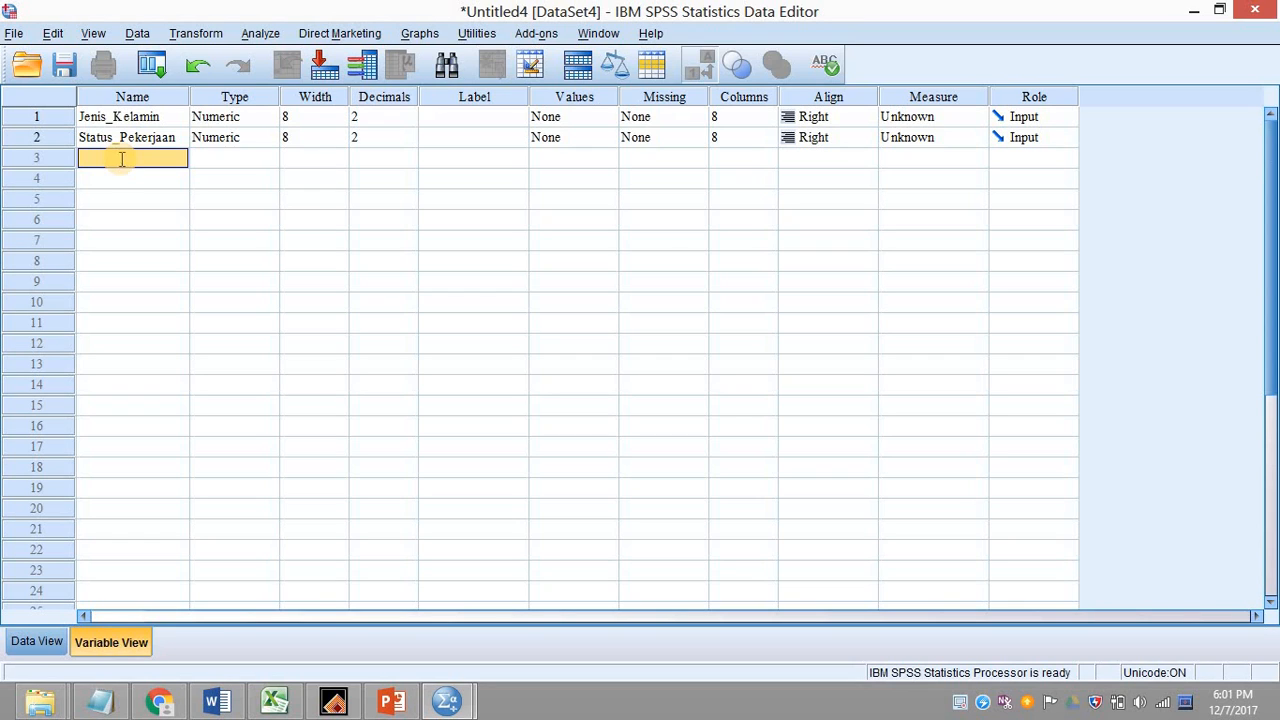
{"action": "double_click", "coordinate": [120, 158]}
{"action": "type", "text": "In"}
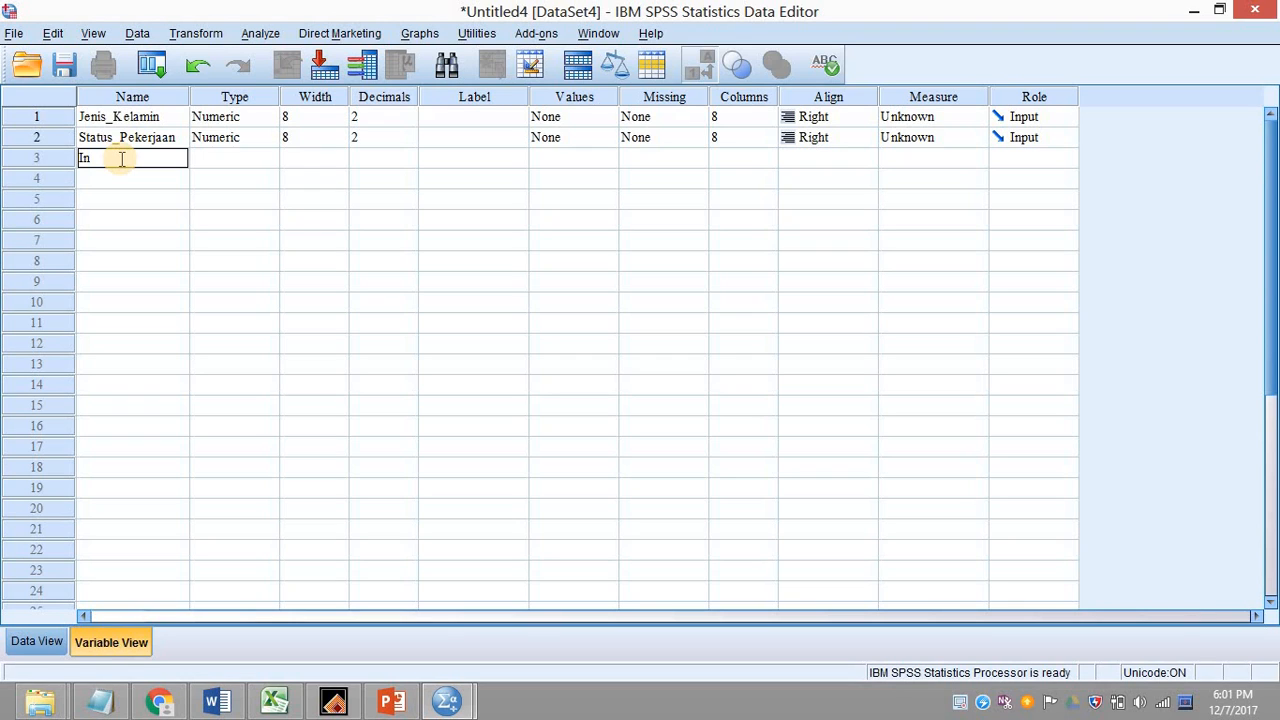
{"action": "key", "text": "BackSpace"}
{"action": "key", "text": "BackSpace"}
{"action": "type", "text": "Nil"}
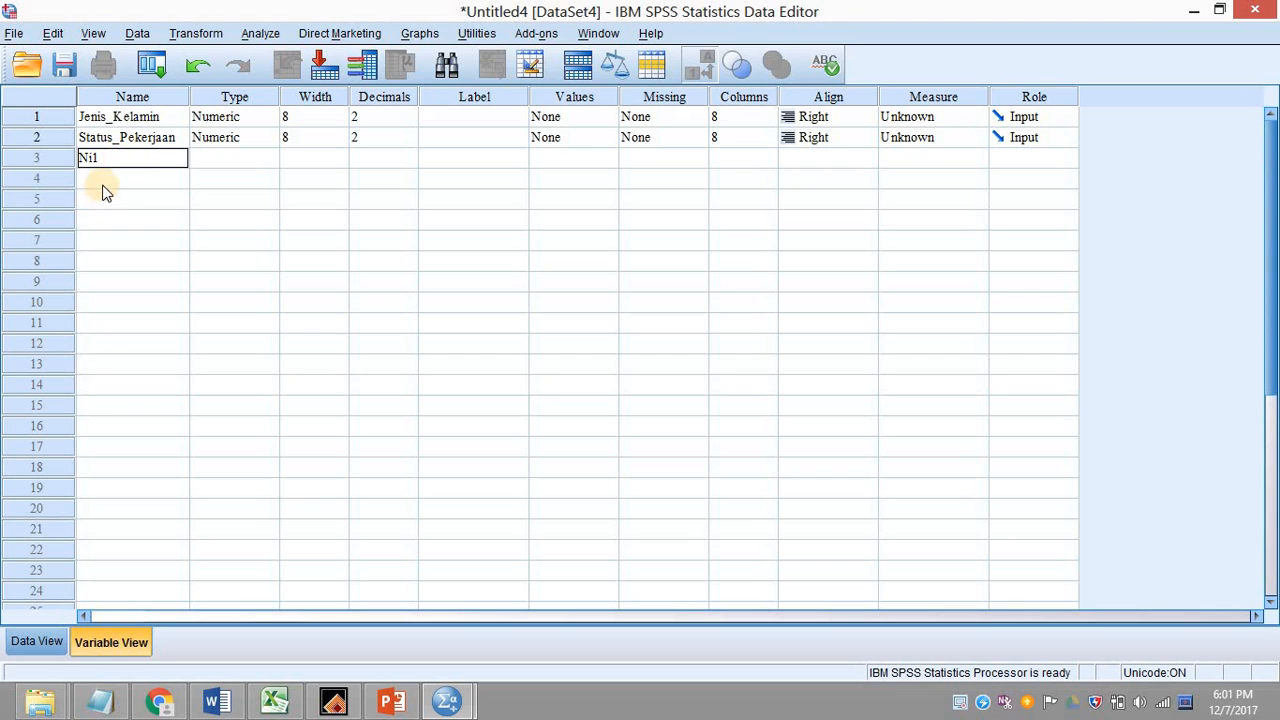
Add four more variables in rows 4 to 7, named Ni2, Ni3, Ni4 and Ni5.
{"action": "left_click", "coordinate": [101, 179]}
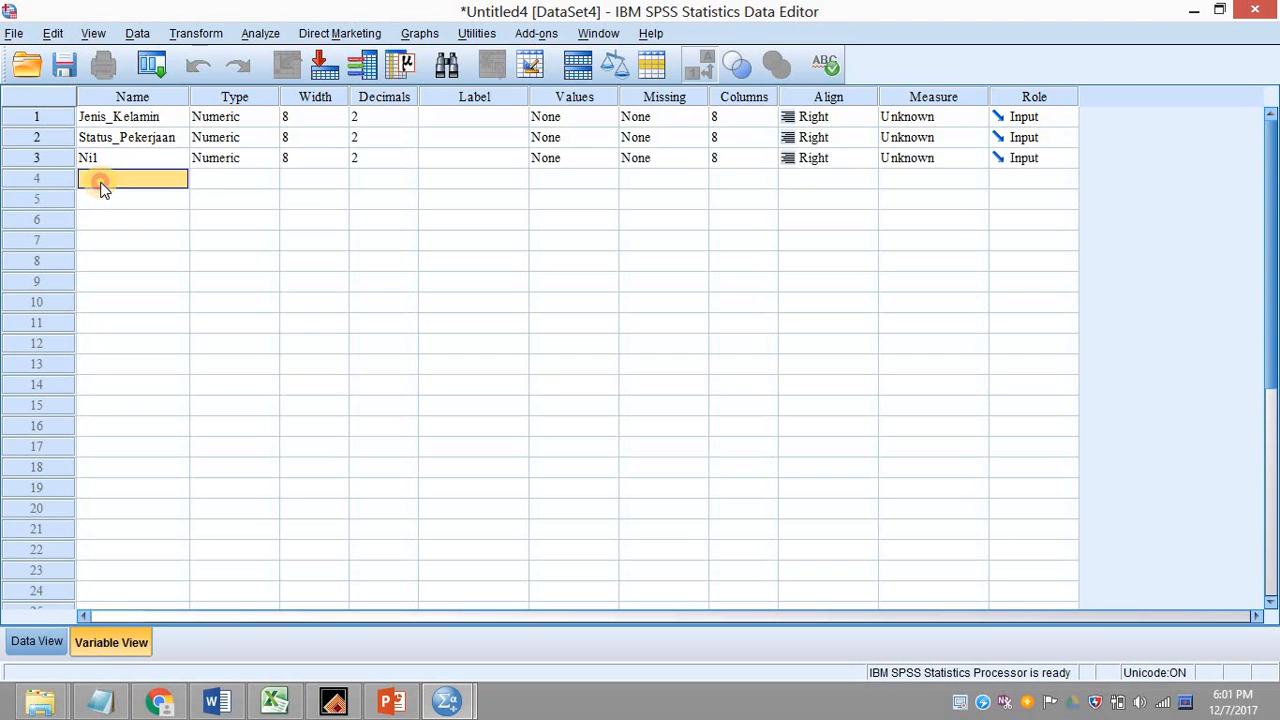
{"action": "type", "text": "Ni2"}
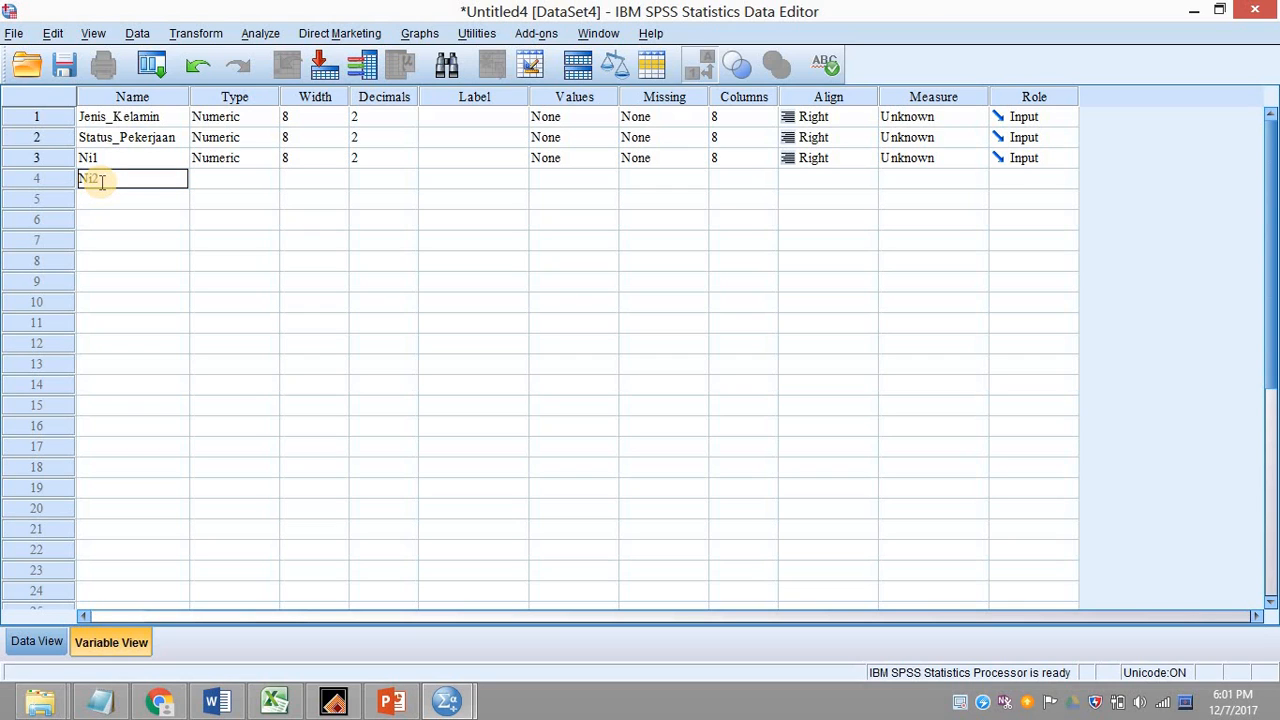
{"action": "left_click", "coordinate": [100, 190]}
{"action": "type", "text": "Ni3"}
{"action": "key", "text": "Return"}
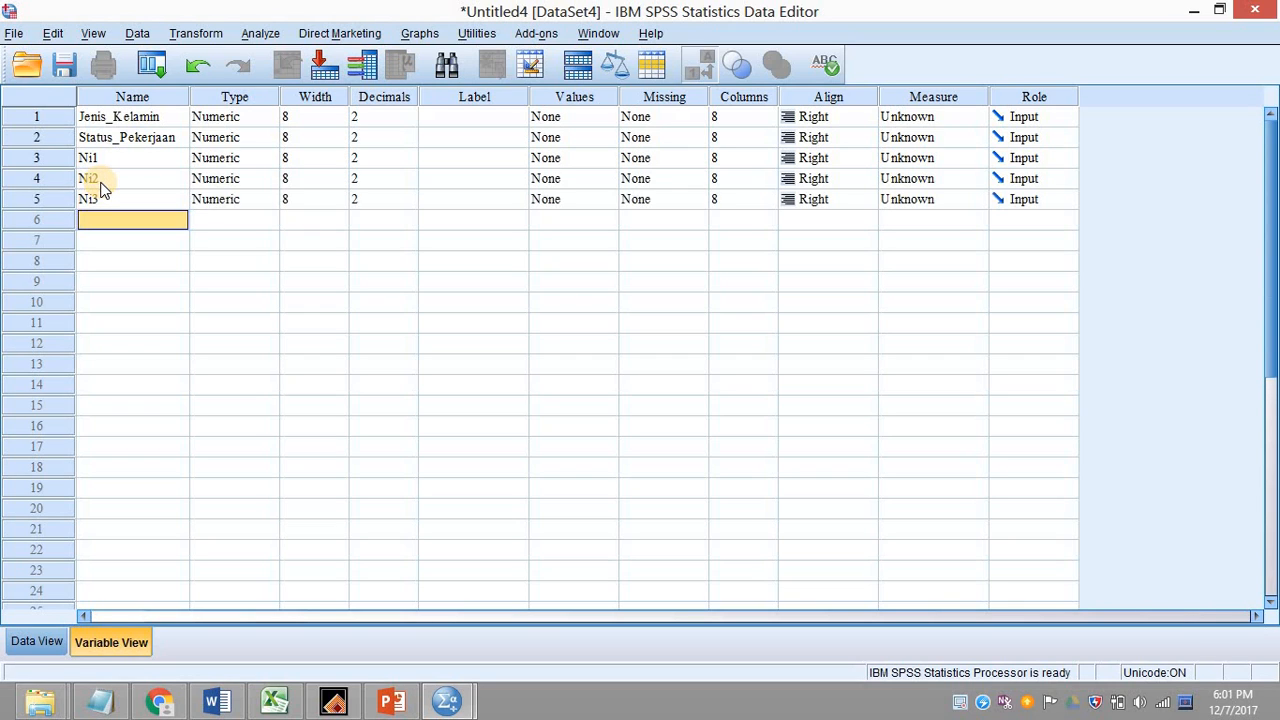
{"action": "type", "text": "Ni4"}
{"action": "key", "text": "Return"}
{"action": "type", "text": "N"}
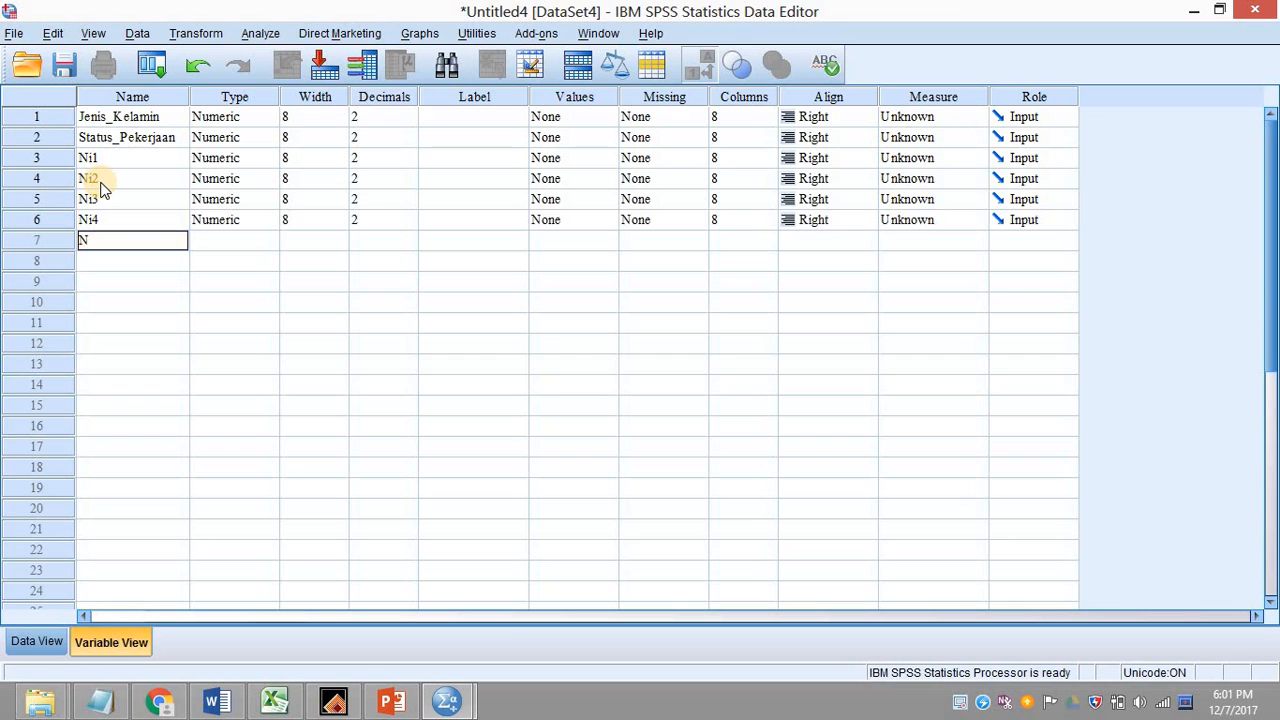
{"action": "type", "text": "i5"}
{"action": "key", "text": "Return"}
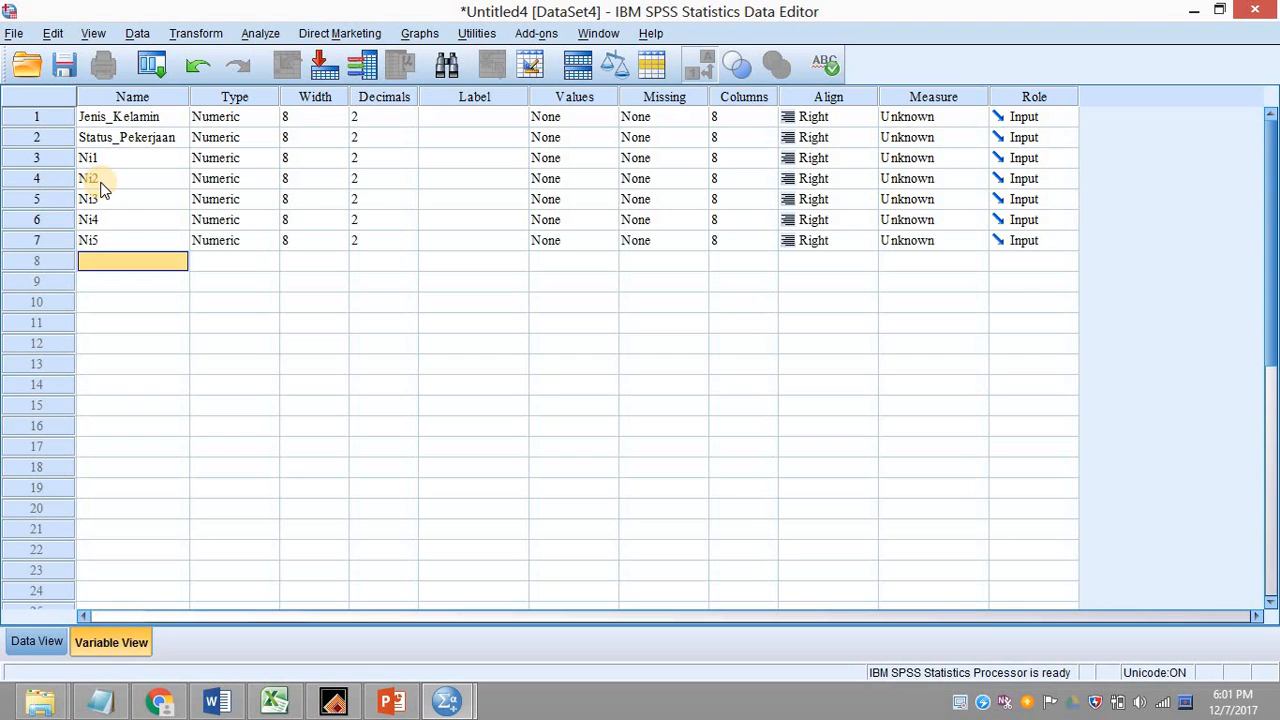
Add three variables in rows 8 to 10, named Si1, Si2 and Si3.
{"action": "type", "text": "Si"}
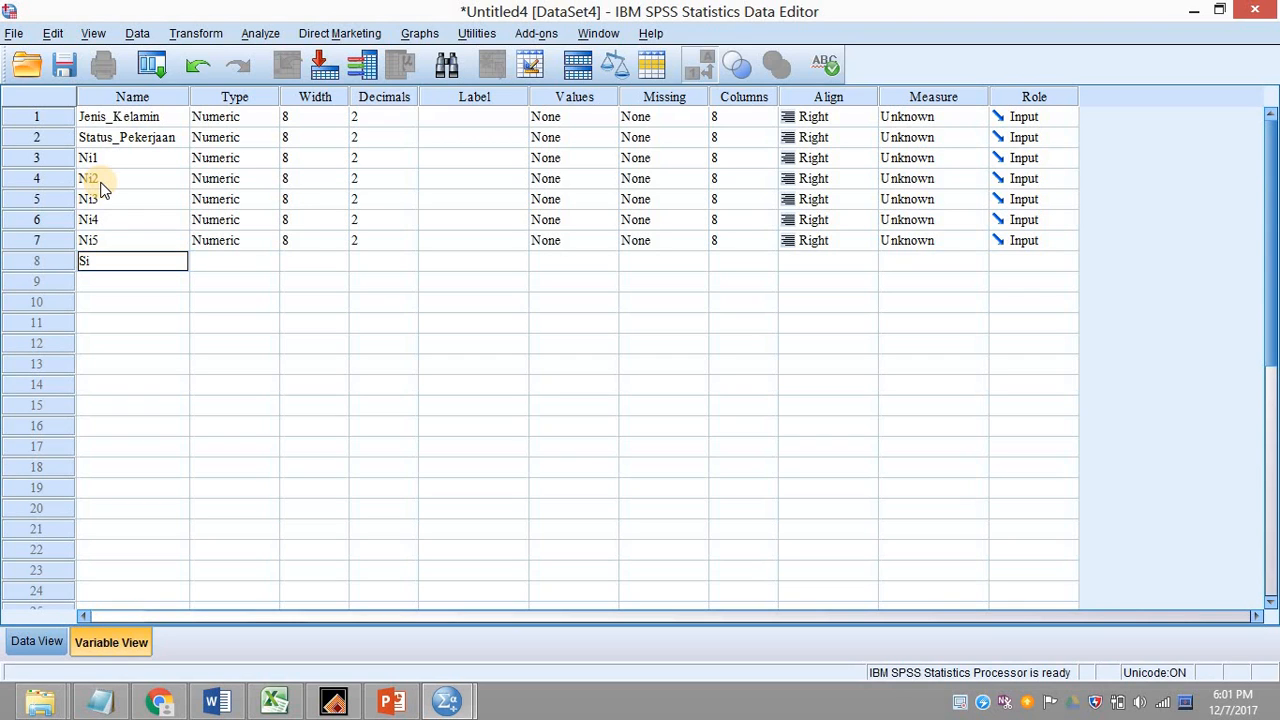
{"action": "type", "text": "1"}
{"action": "key", "text": "Return"}
{"action": "type", "text": "S"}
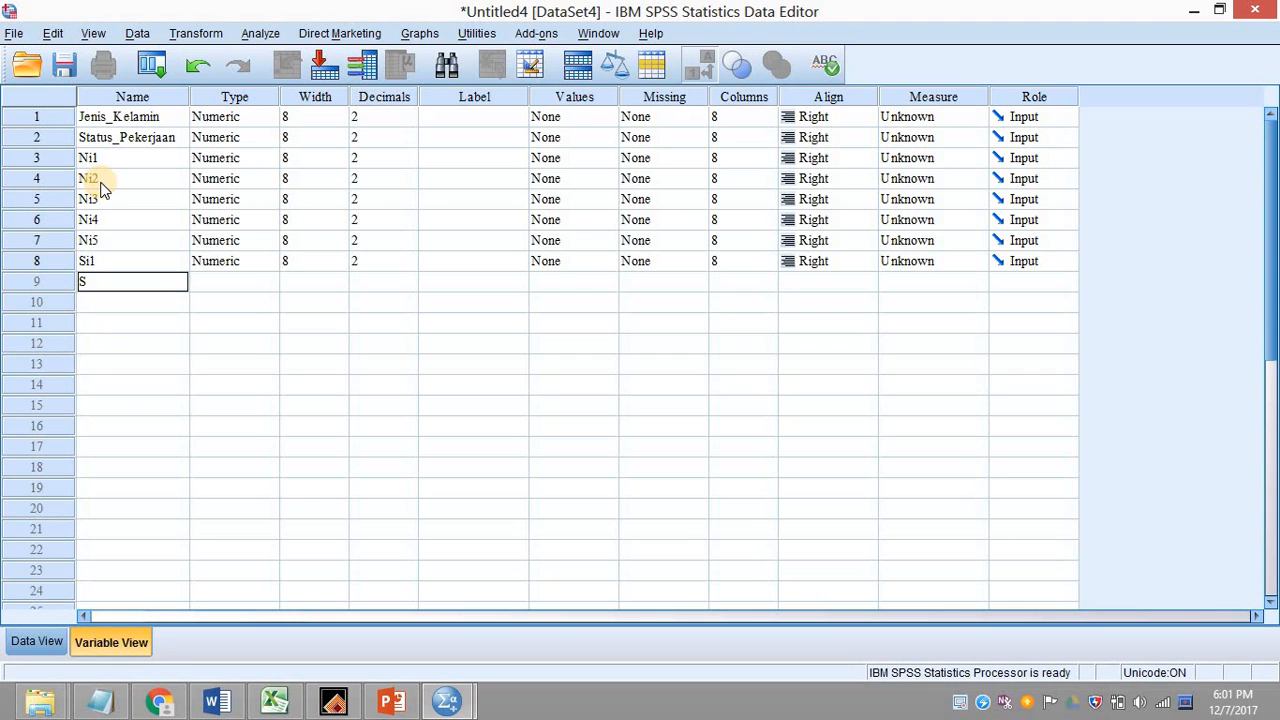
{"action": "type", "text": "i2"}
{"action": "key", "text": "Return"}
{"action": "type", "text": "Si"}
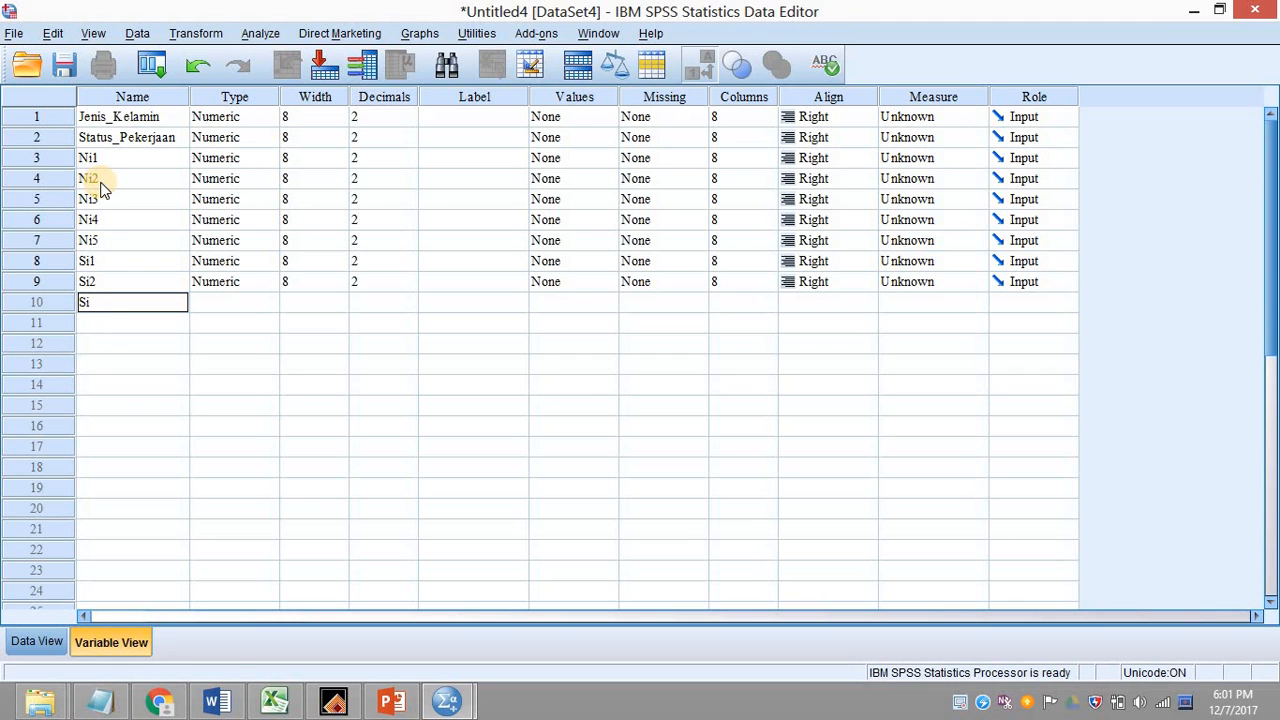
{"action": "type", "text": "3"}
{"action": "left_click", "coordinate": [99, 326]}
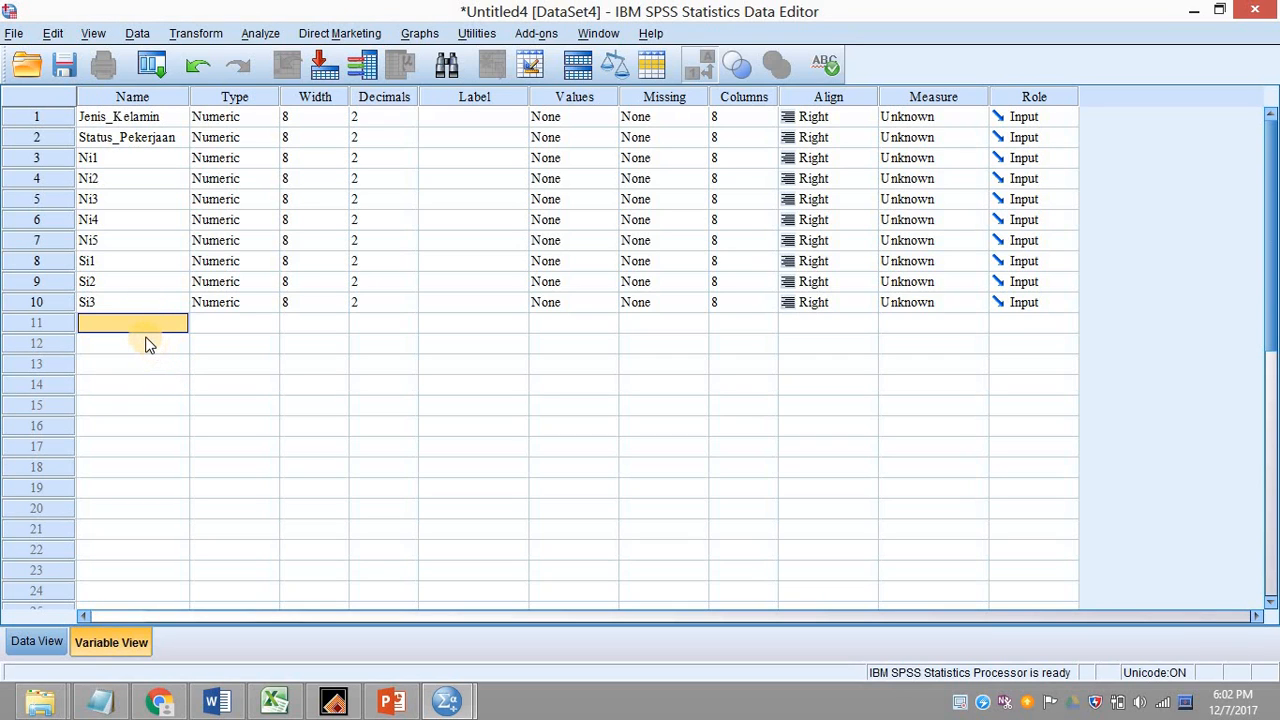
Switch to the Notepad question list and replace "berlibur" in the TERBUKA question with "melakukan perjalanan".
{"action": "left_click", "coordinate": [100, 700]}
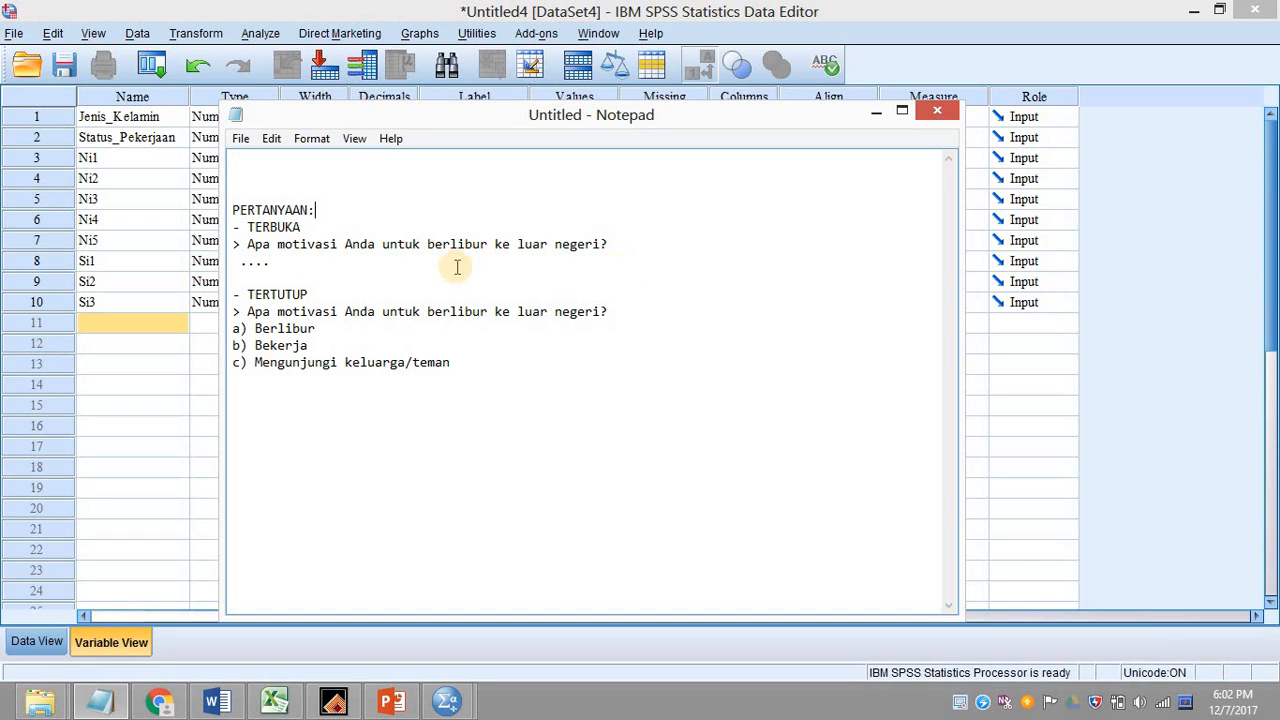
{"action": "left_click", "coordinate": [275, 264]}
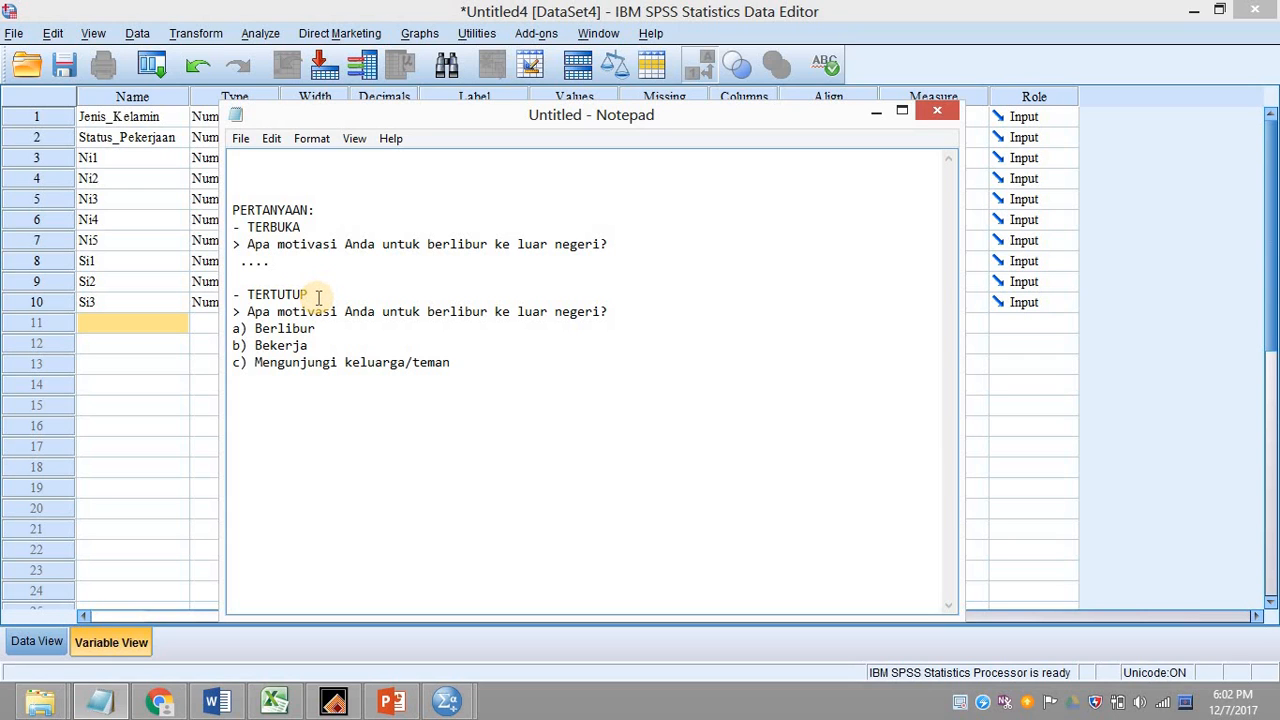
{"action": "left_click_drag", "start_coordinate": [260, 328], "coordinate": [228, 333]}
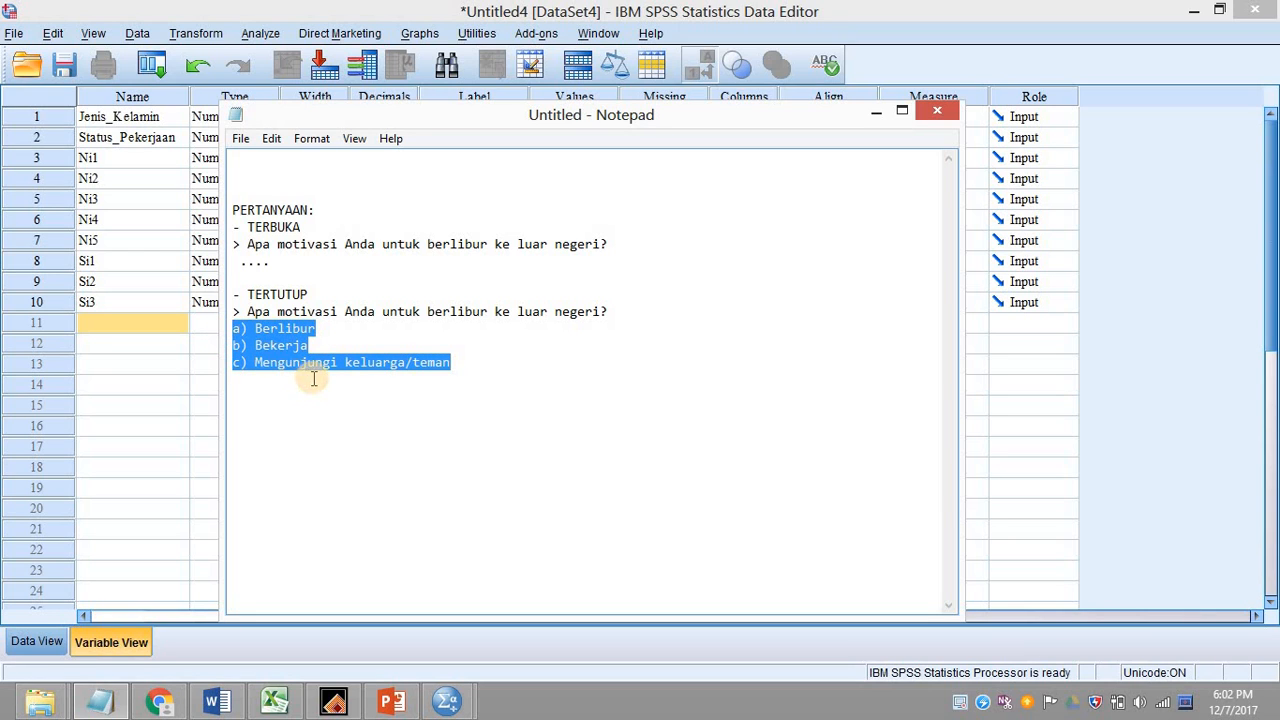
{"action": "left_click", "coordinate": [352, 365]}
{"action": "left_click", "coordinate": [489, 245]}
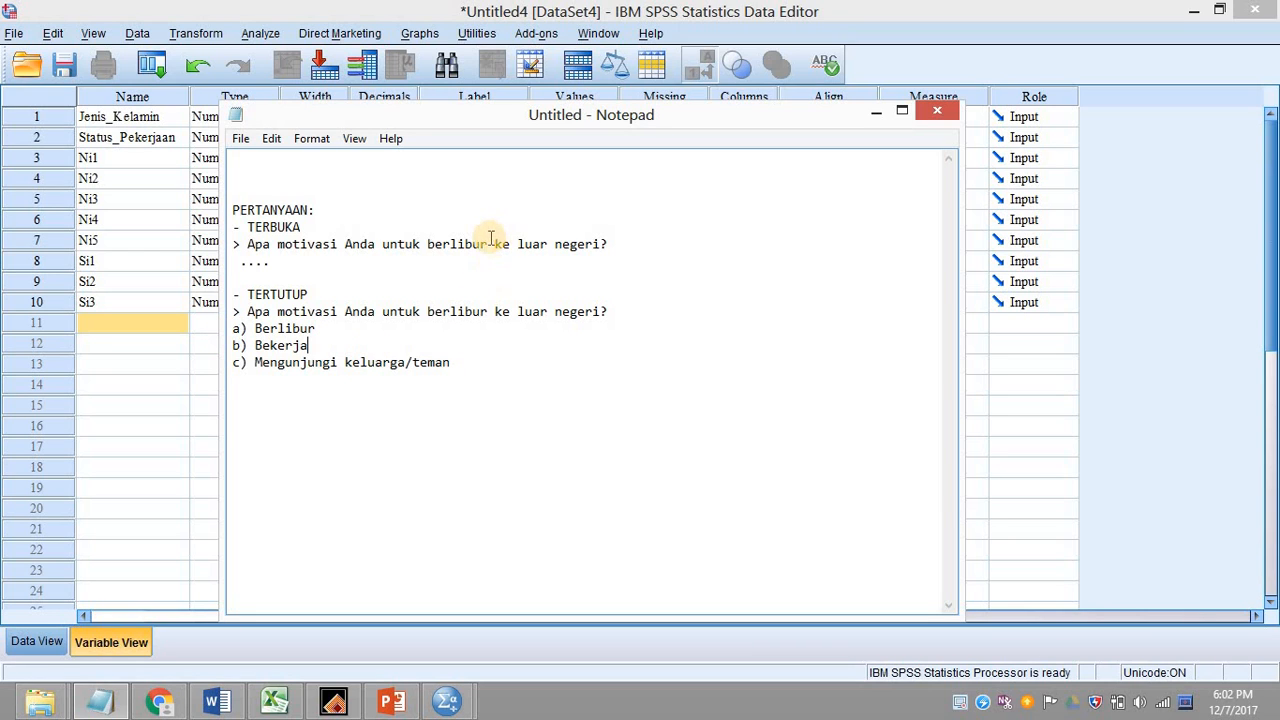
{"action": "left_click_drag", "start_coordinate": [464, 243], "coordinate": [429, 243]}
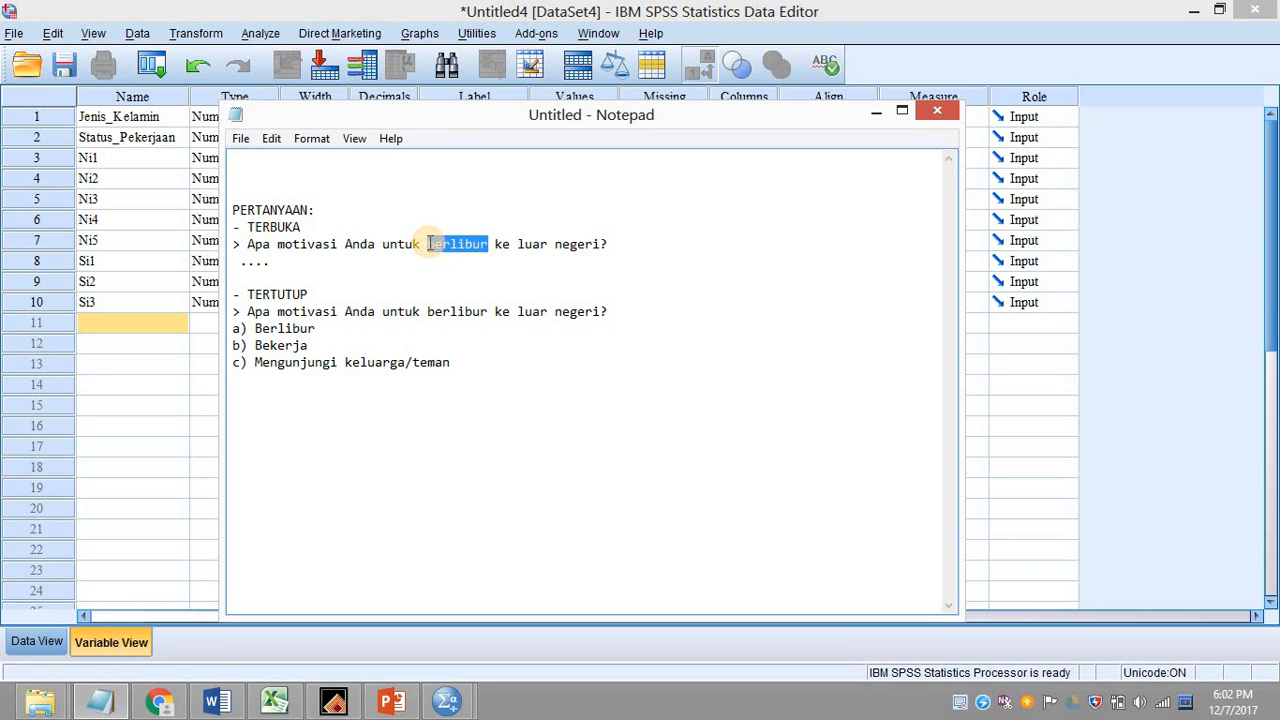
{"action": "type", "text": "ber"}
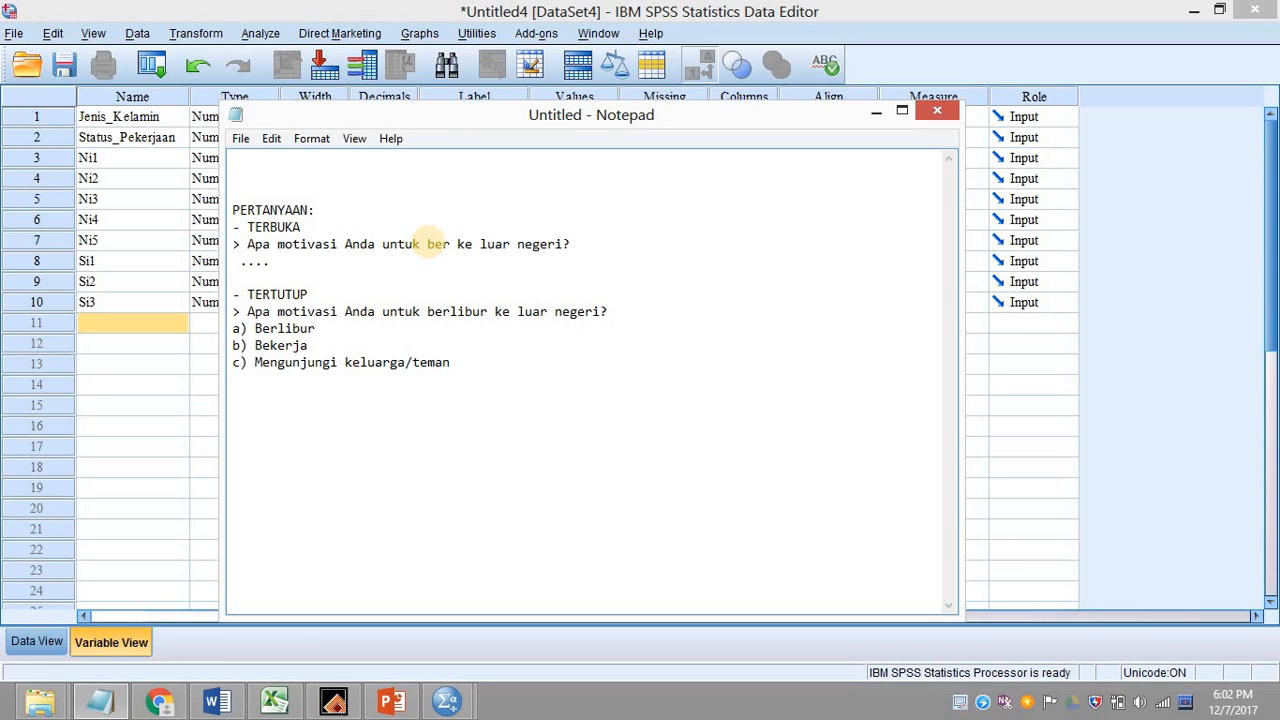
{"action": "key", "text": "BackSpace"}
{"action": "key", "text": "BackSpace"}
{"action": "key", "text": "BackSpace"}
{"action": "type", "text": "melakukan perjalanan"}
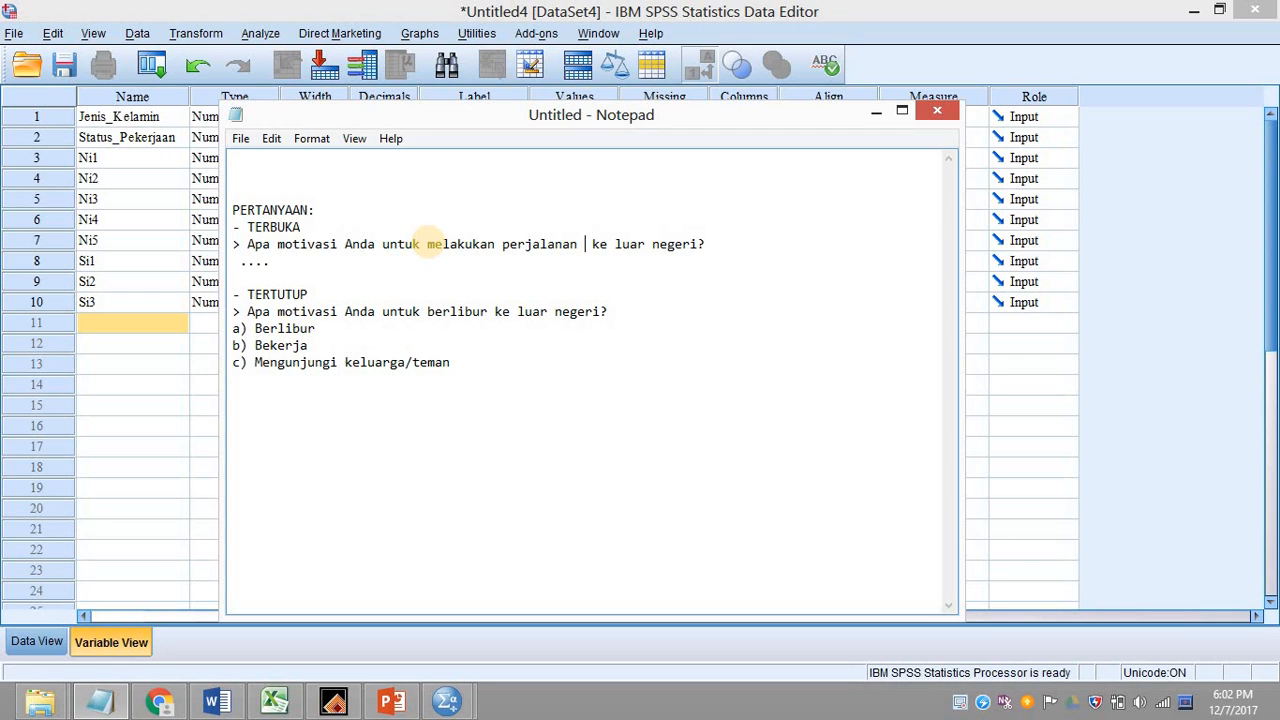
{"action": "key", "text": "BackSpace"}
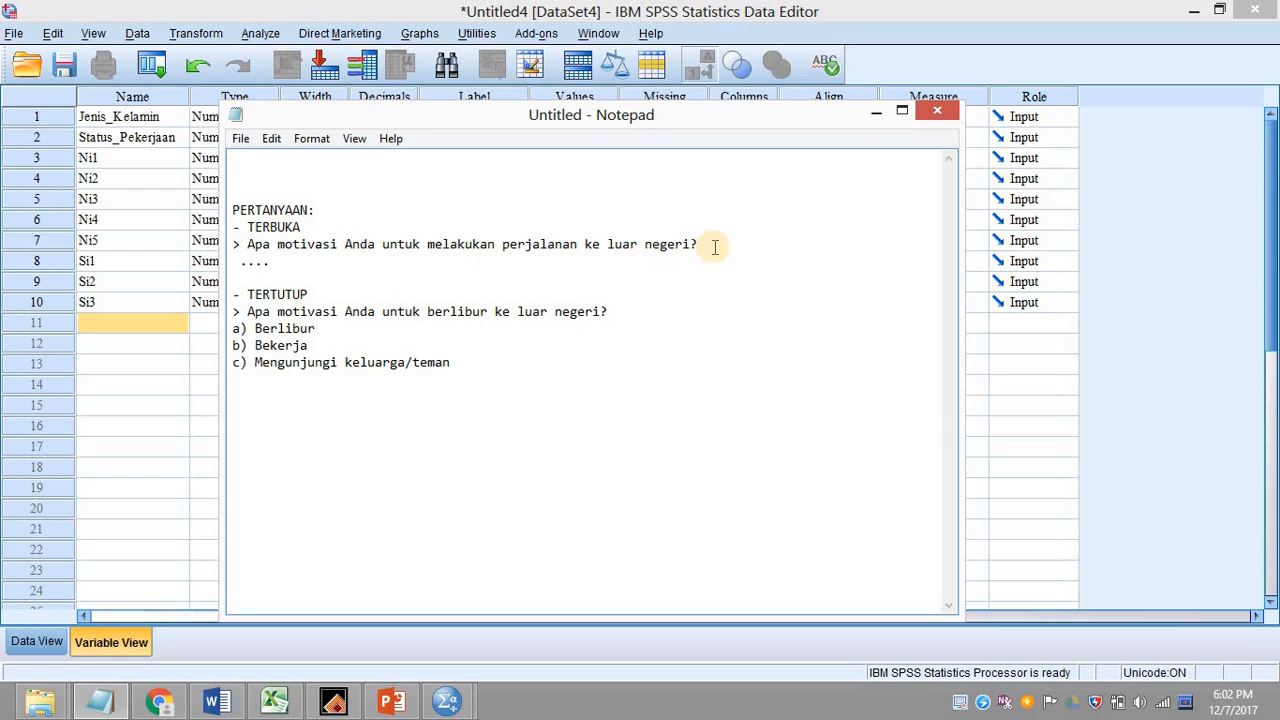
Copy the revised wording of the TERBUKA question over the TERTUTUP question so both ask about "melakukan perjalanan ke luar negeri".
{"action": "left_click_drag", "start_coordinate": [712, 245], "coordinate": [278, 248]}
{"action": "key", "text": "ctrl+c"}
{"action": "left_click_drag", "start_coordinate": [620, 313], "coordinate": [278, 313]}
{"action": "key", "text": "ctrl+v"}
{"action": "left_click", "coordinate": [400, 420]}
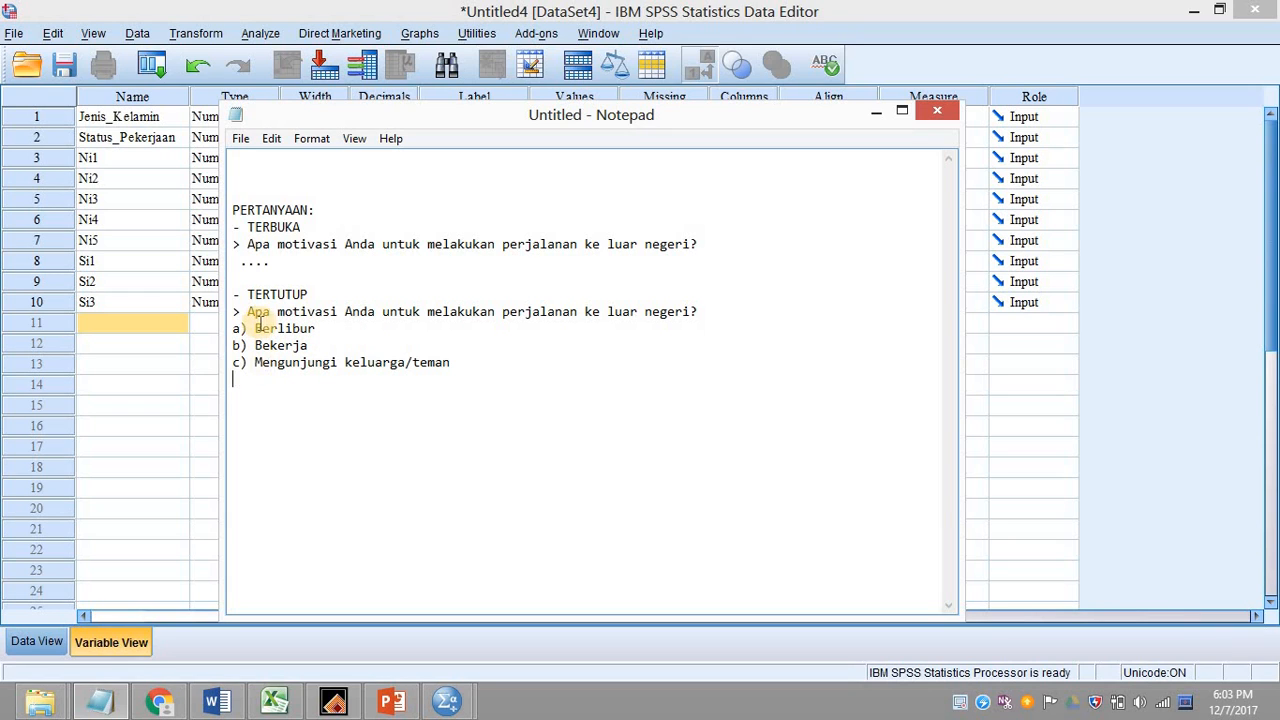
Move the Notepad window aside, switch back to SPSS and add a variable named Motivasi in row 11.
{"action": "left_click", "coordinate": [292, 261]}
{"action": "left_click_drag", "start_coordinate": [600, 113], "coordinate": [874, 100]}
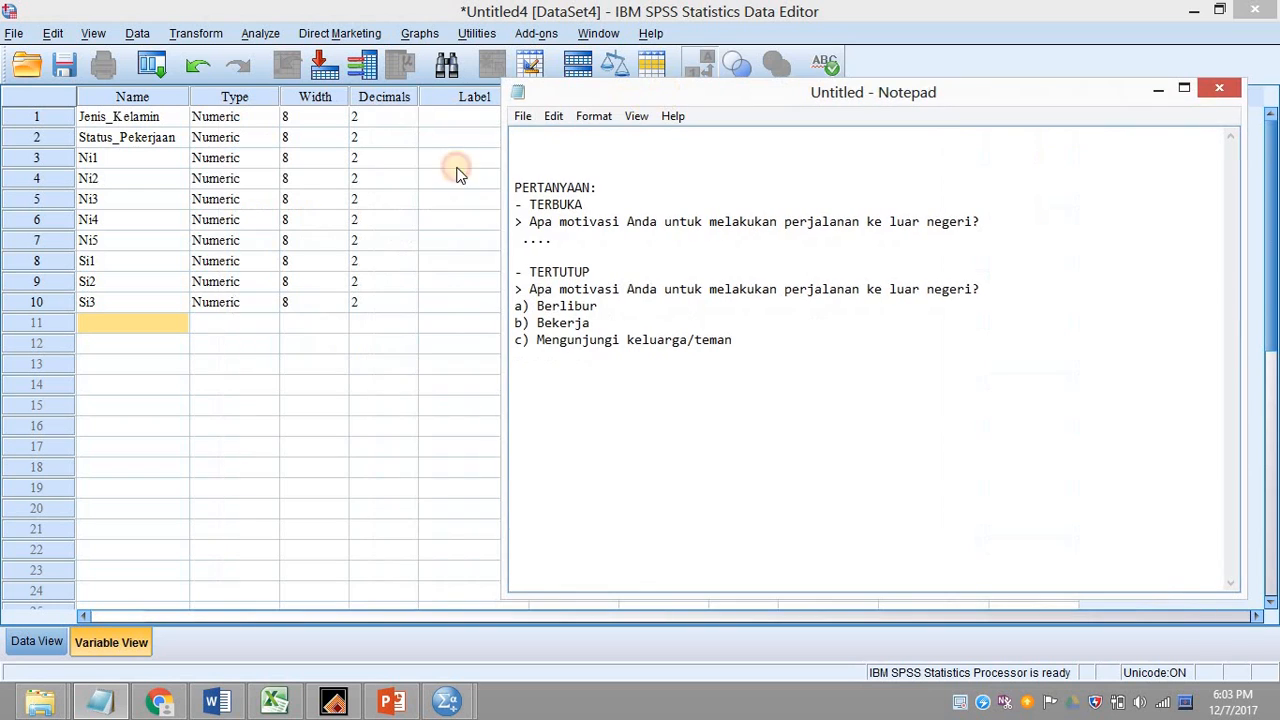
{"action": "left_click", "coordinate": [157, 329]}
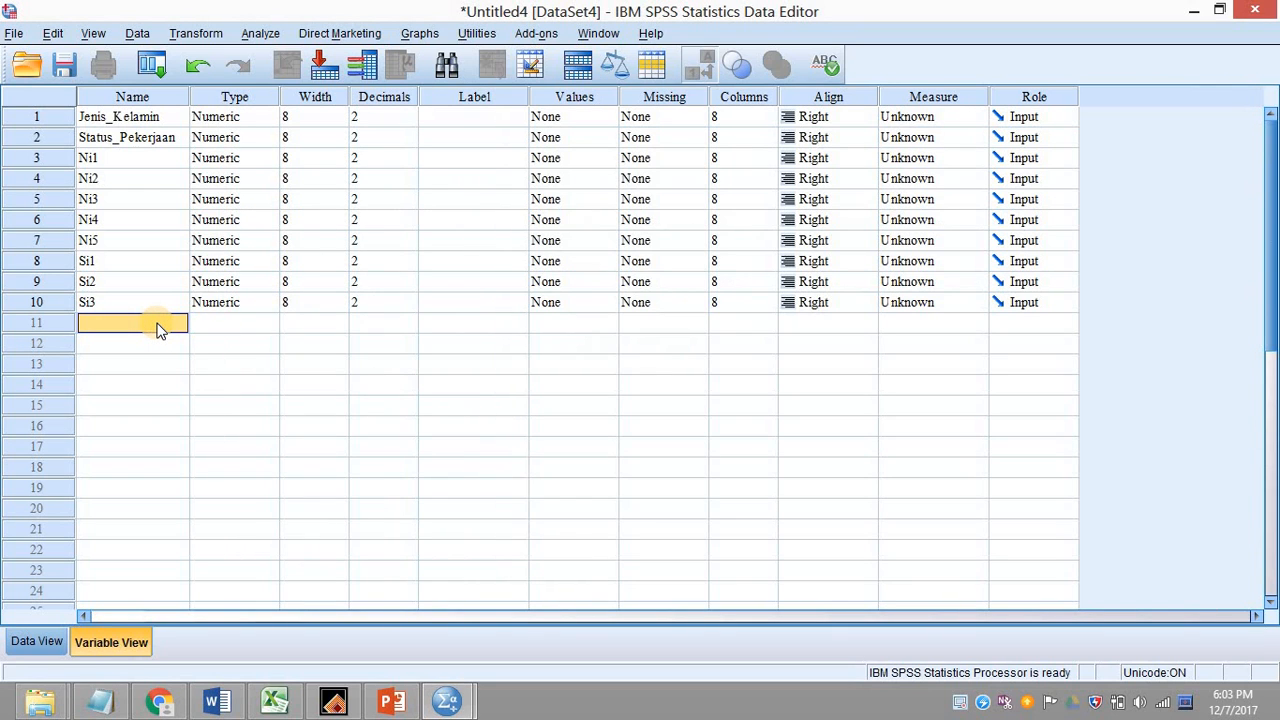
{"action": "type", "text": "Motivasi"}
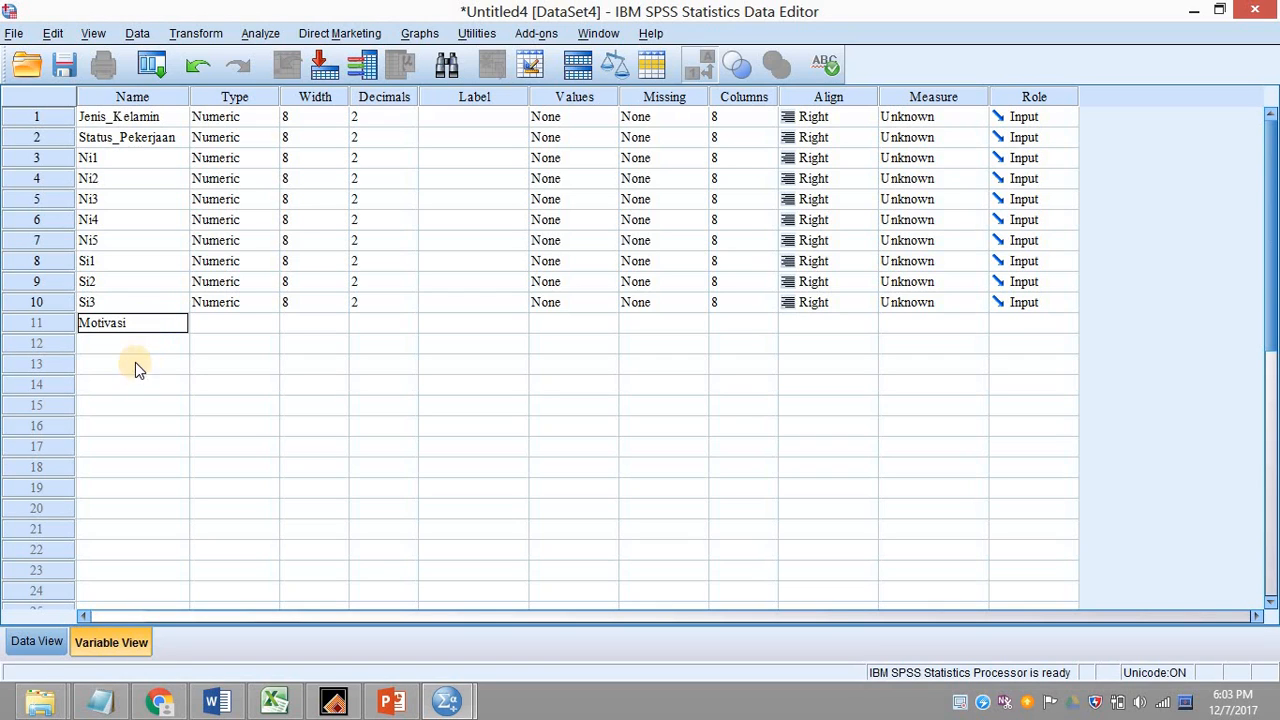
{"action": "left_click", "coordinate": [148, 343]}
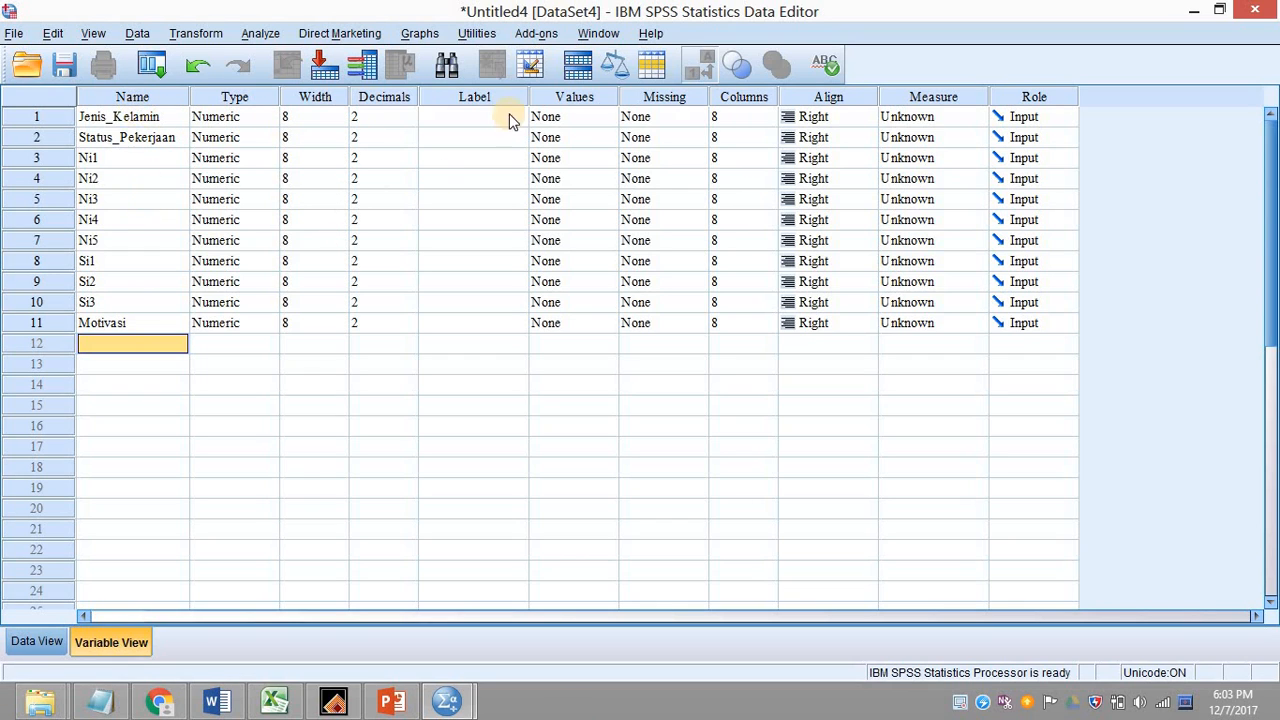
Copy all eleven variable names, Jenis_Kelamin through Motivasi, into the Label cells of the same rows.
{"action": "left_click_drag", "start_coordinate": [155, 118], "coordinate": [148, 323]}
{"action": "right_click", "coordinate": [145, 137]}
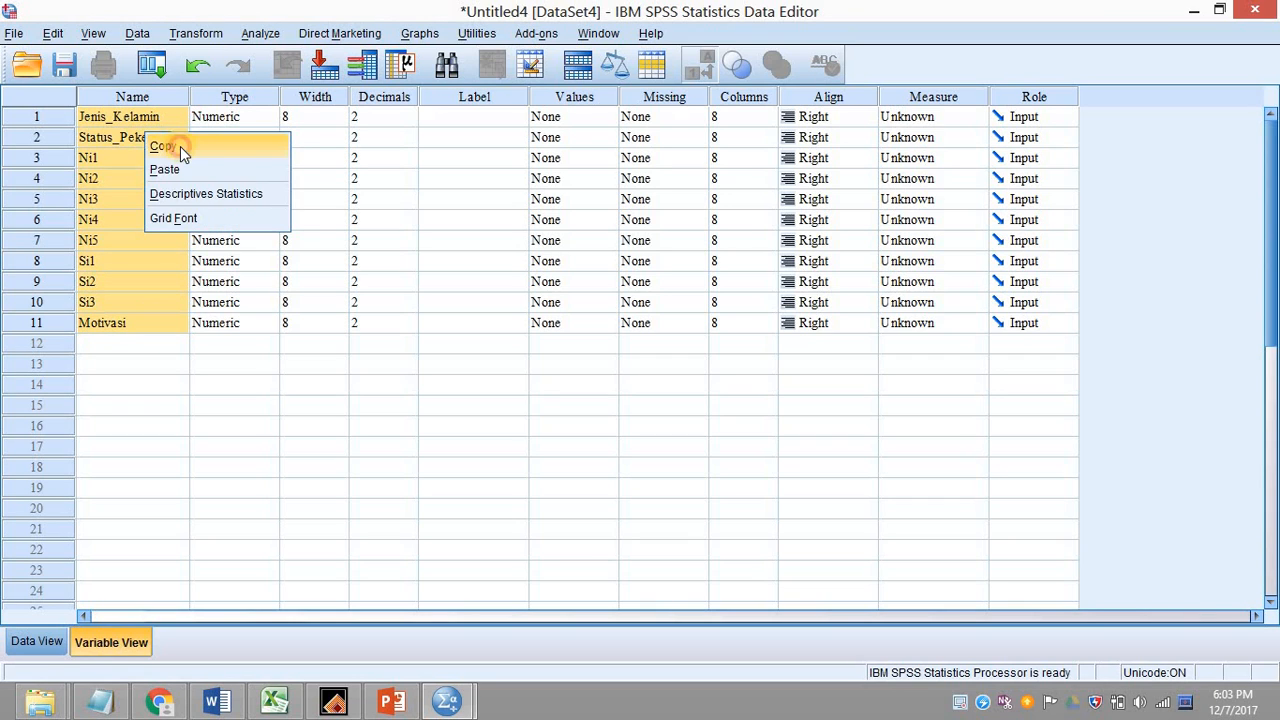
{"action": "left_click", "coordinate": [174, 145]}
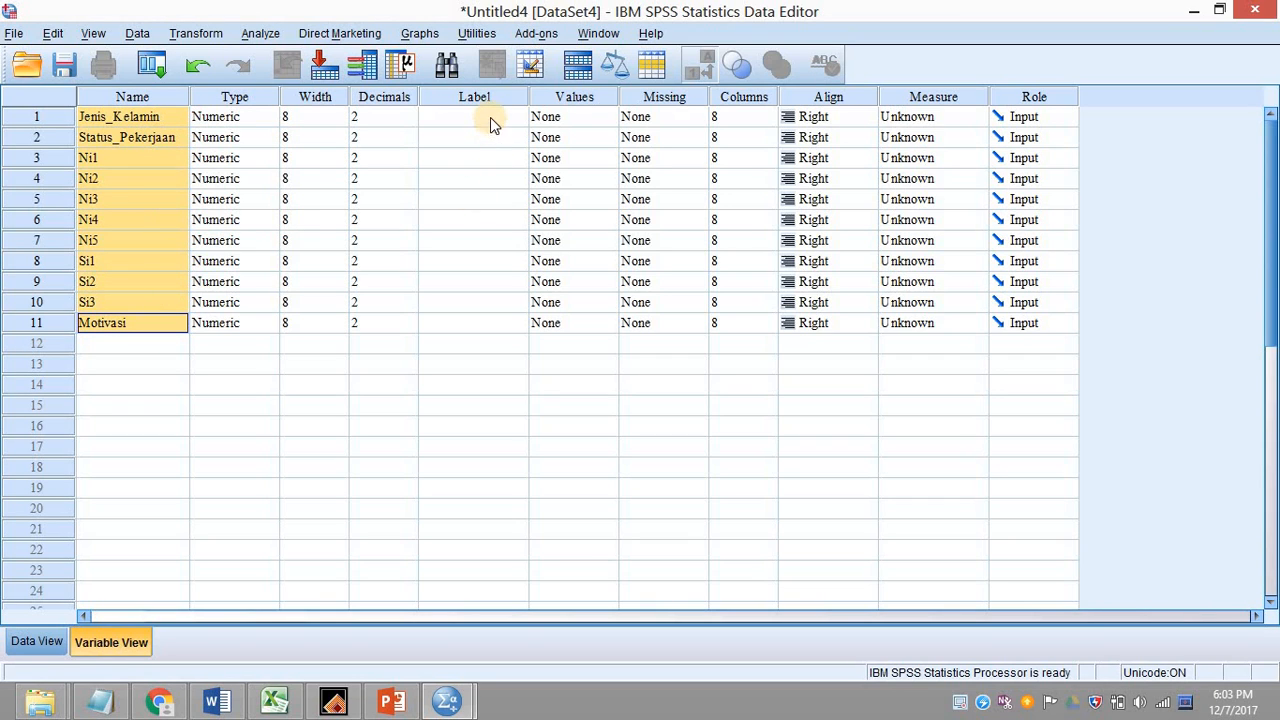
{"action": "left_click_drag", "start_coordinate": [490, 117], "coordinate": [489, 320]}
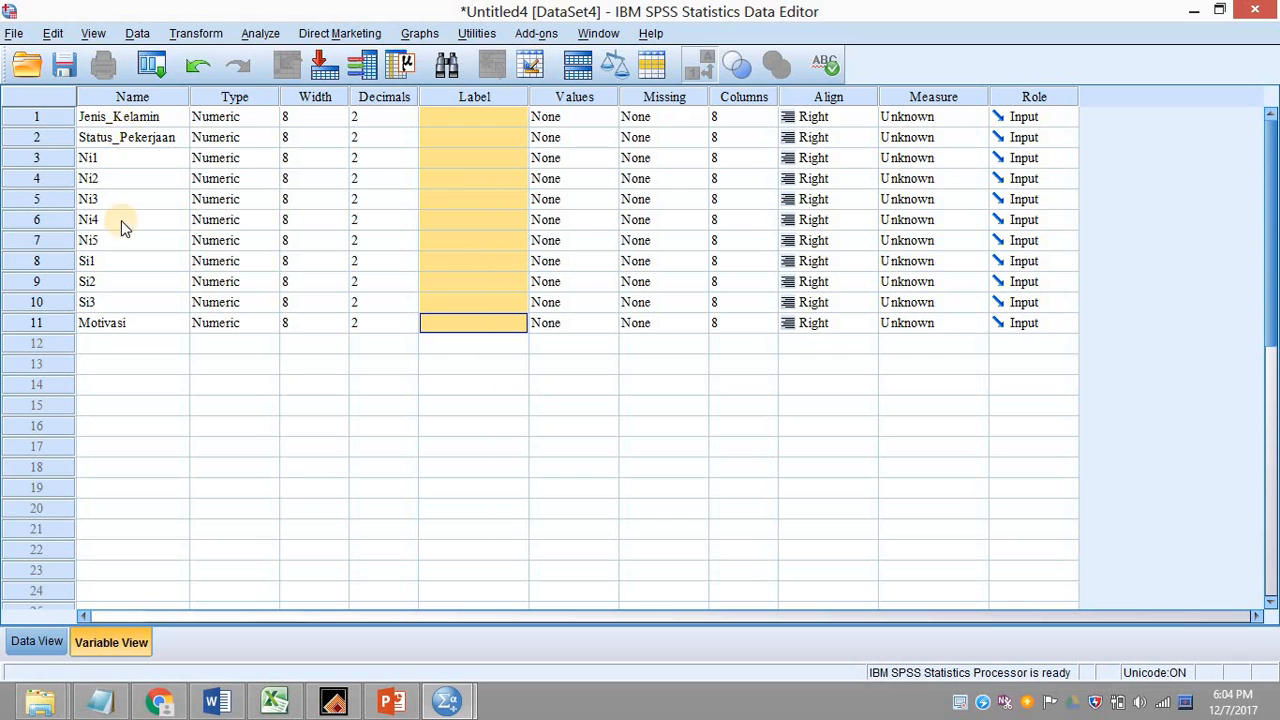
{"action": "right_click", "coordinate": [468, 110]}
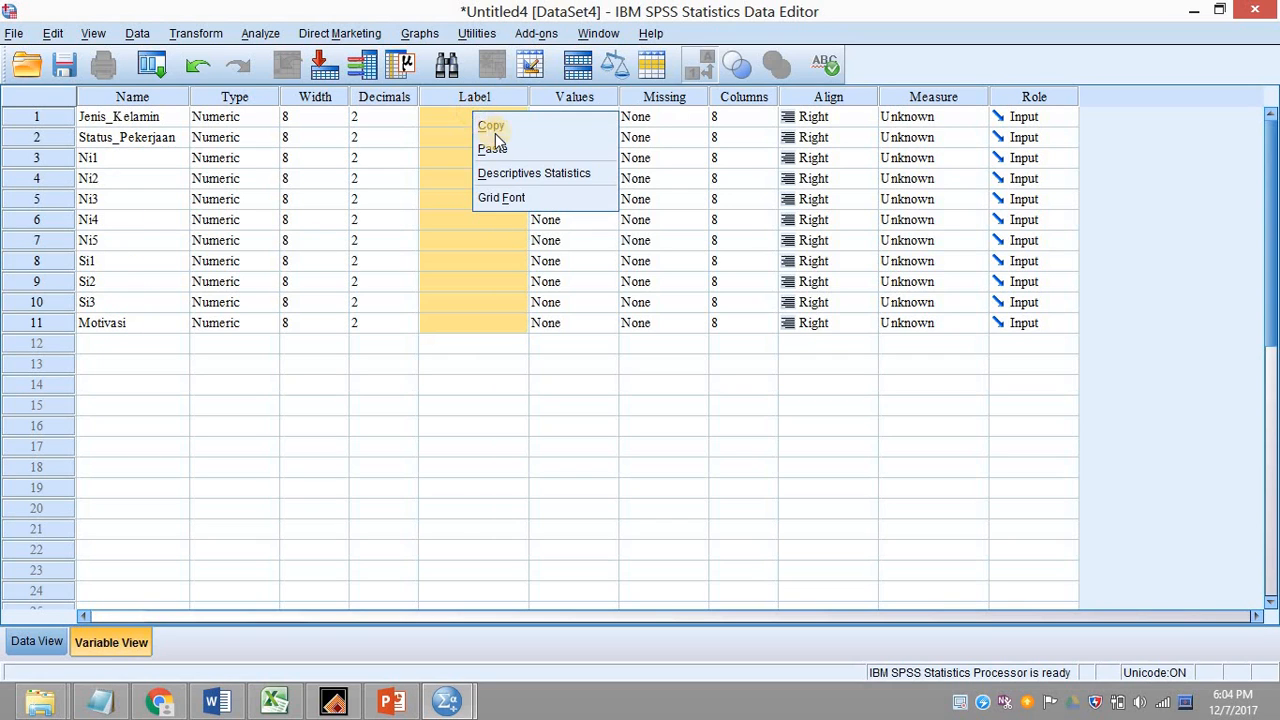
{"action": "left_click", "coordinate": [492, 149]}
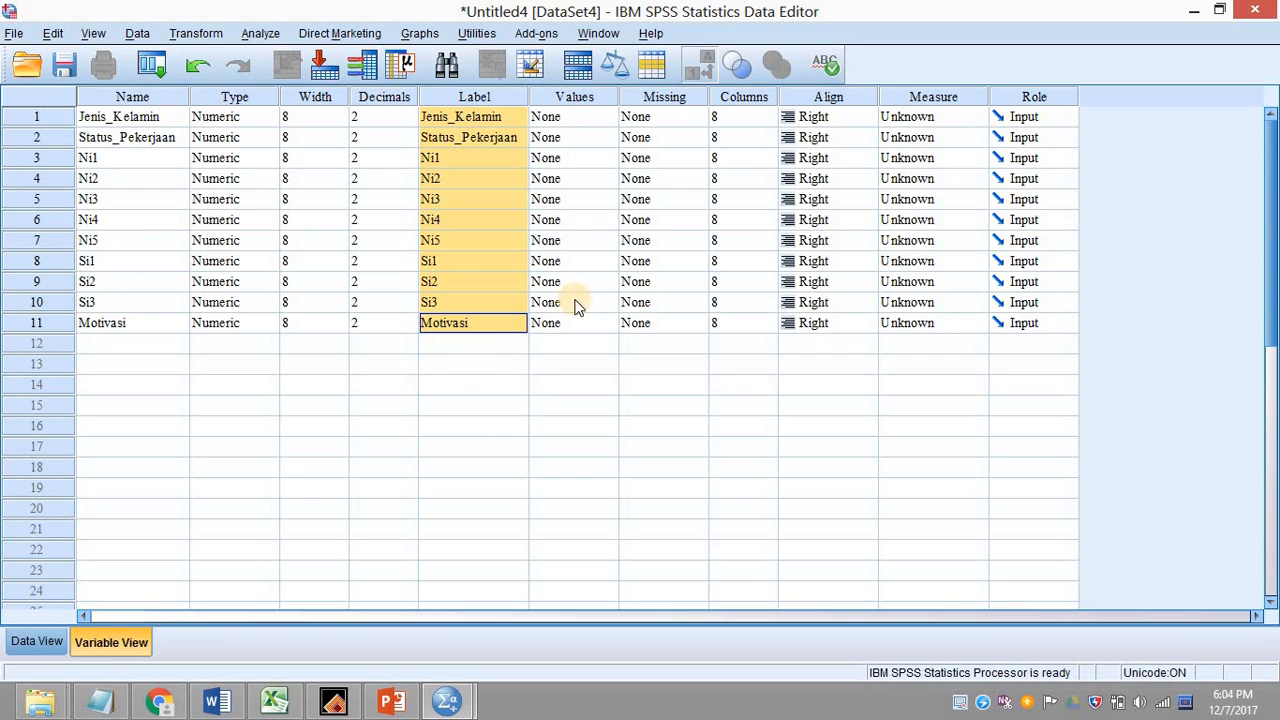
Open the value labels of Jenis_Kelamin and add value 1 with the label "Perempuan".
{"action": "left_click", "coordinate": [600, 116]}
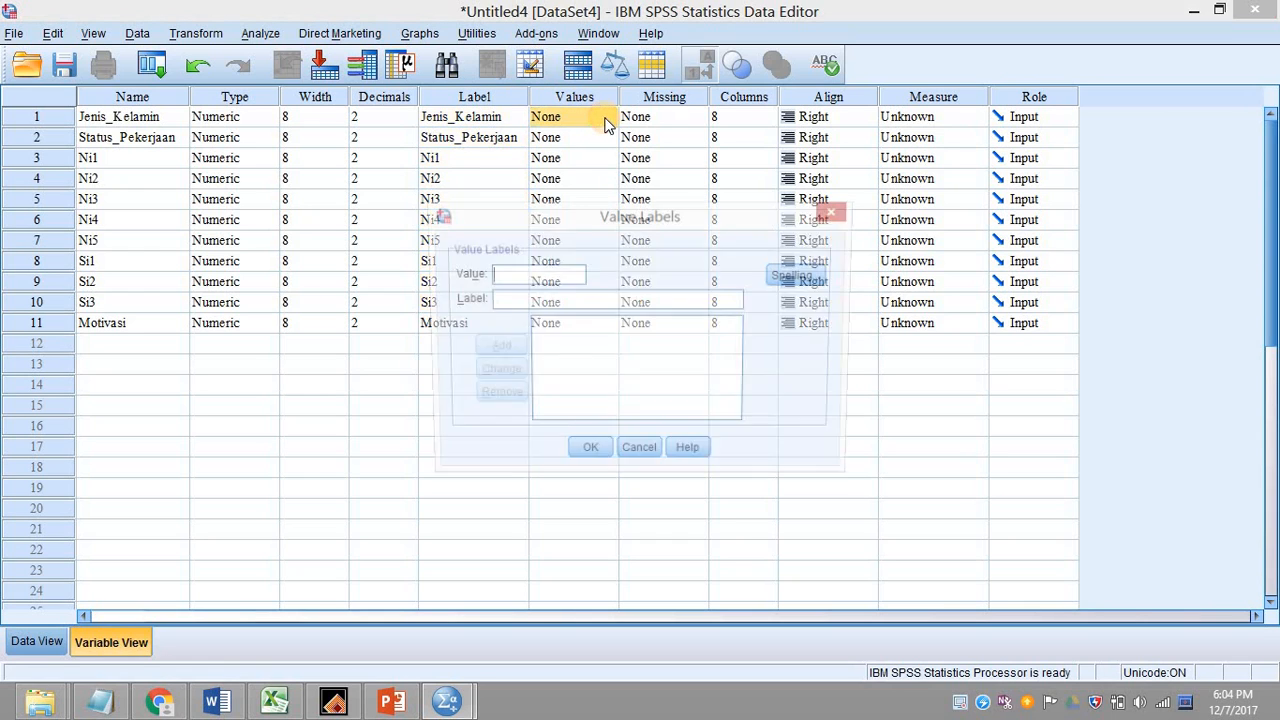
{"action": "left_click_drag", "start_coordinate": [545, 218], "coordinate": [667, 118]}
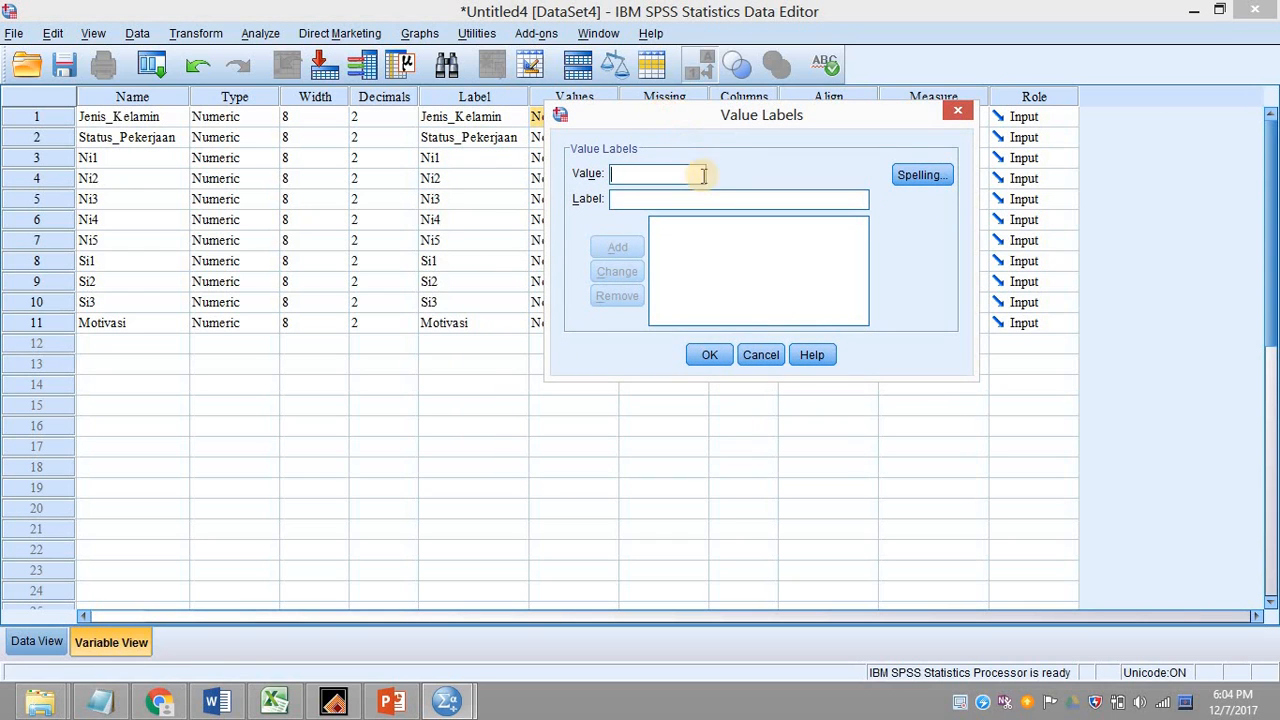
{"action": "type", "text": "1"}
{"action": "left_click", "coordinate": [645, 199]}
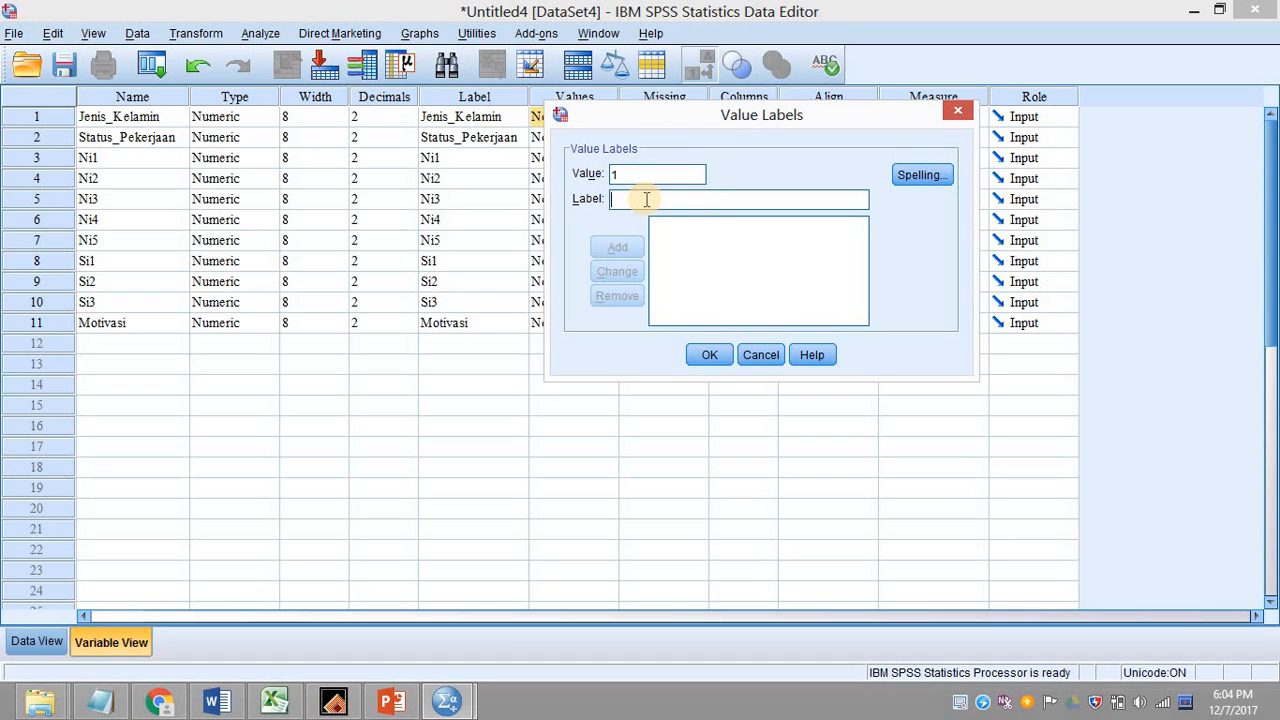
{"action": "type", "text": "Perempuan"}
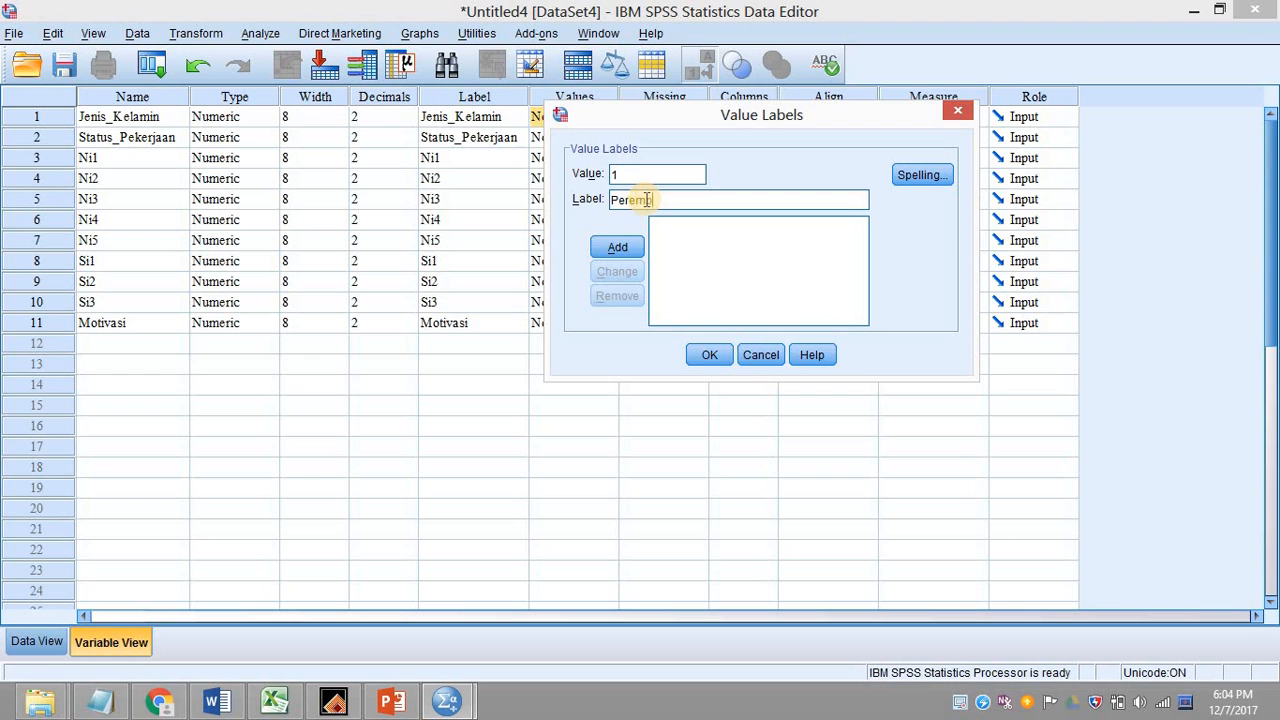
{"action": "left_click", "coordinate": [617, 247]}
Add value 2 with the label "Lak-laki" to the Jenis_Kelamin value labels.
{"action": "left_click", "coordinate": [640, 174]}
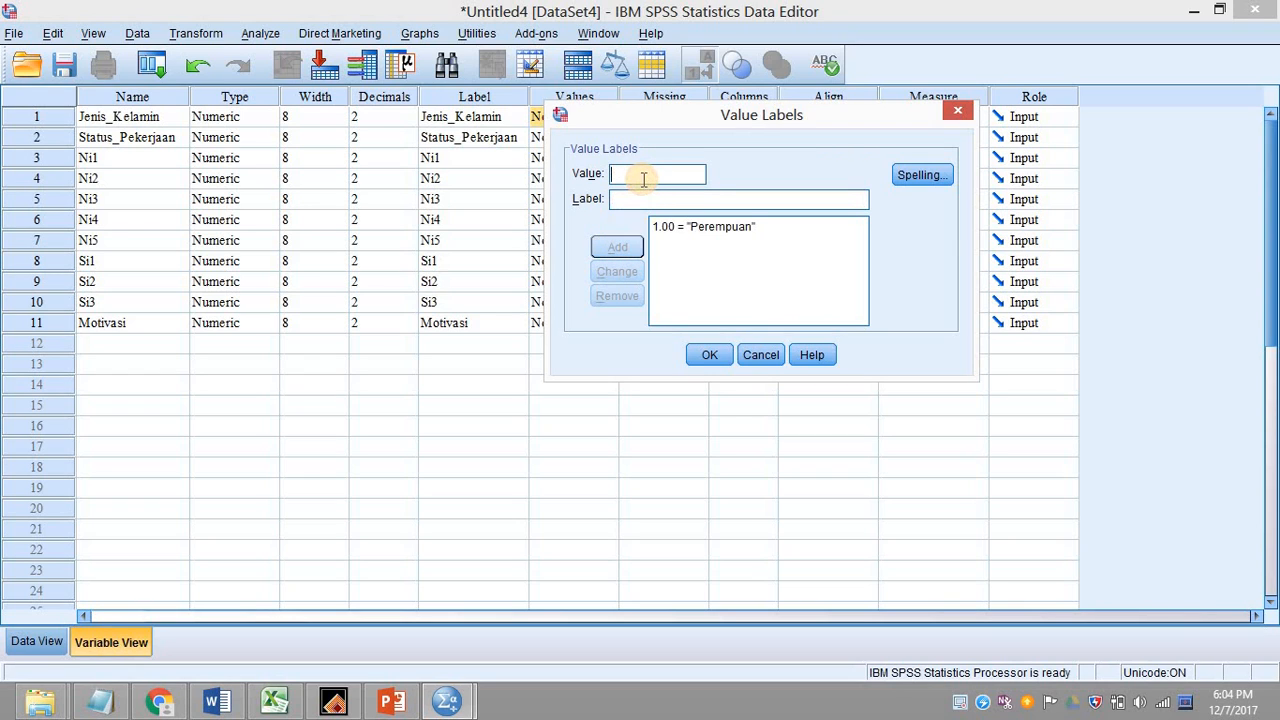
{"action": "type", "text": "2"}
{"action": "left_click", "coordinate": [640, 197]}
{"action": "type", "text": "La"}
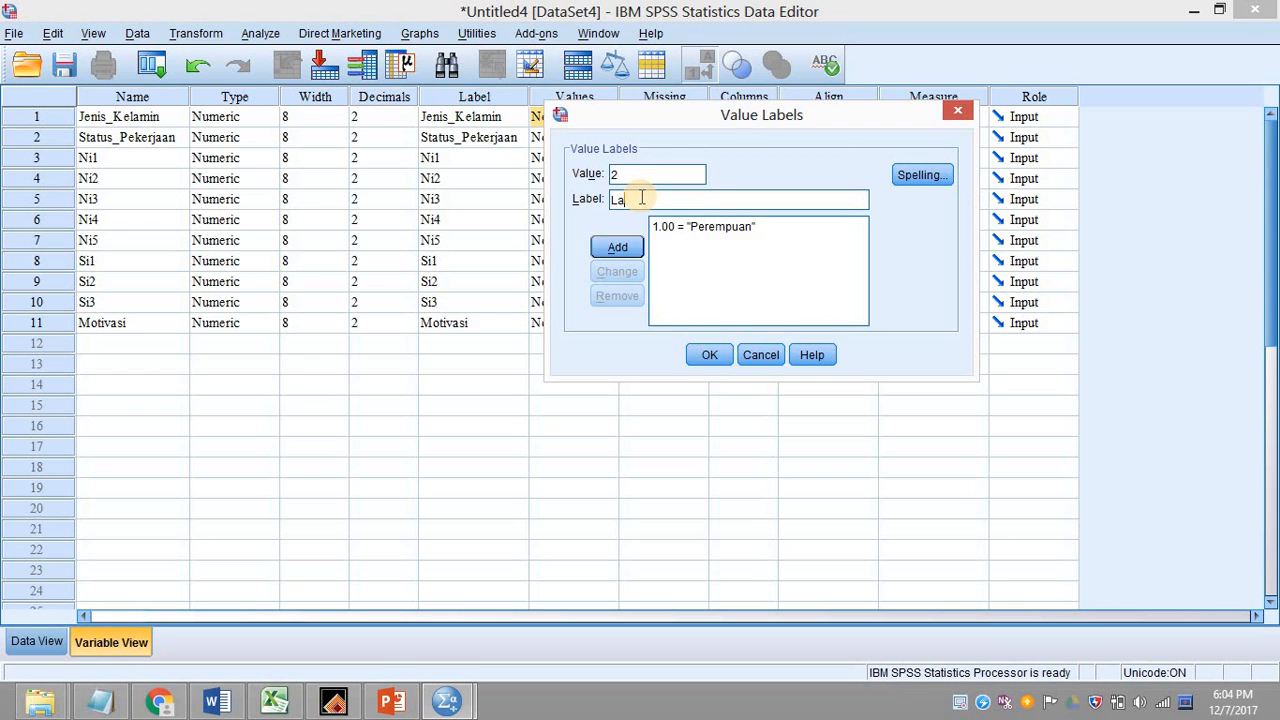
{"action": "type", "text": "ki-laki"}
{"action": "left_click", "coordinate": [612, 249]}
Add value 3 with the label "TA" for Jenis_Kelamin and accept its value labels.
{"action": "left_click", "coordinate": [665, 172]}
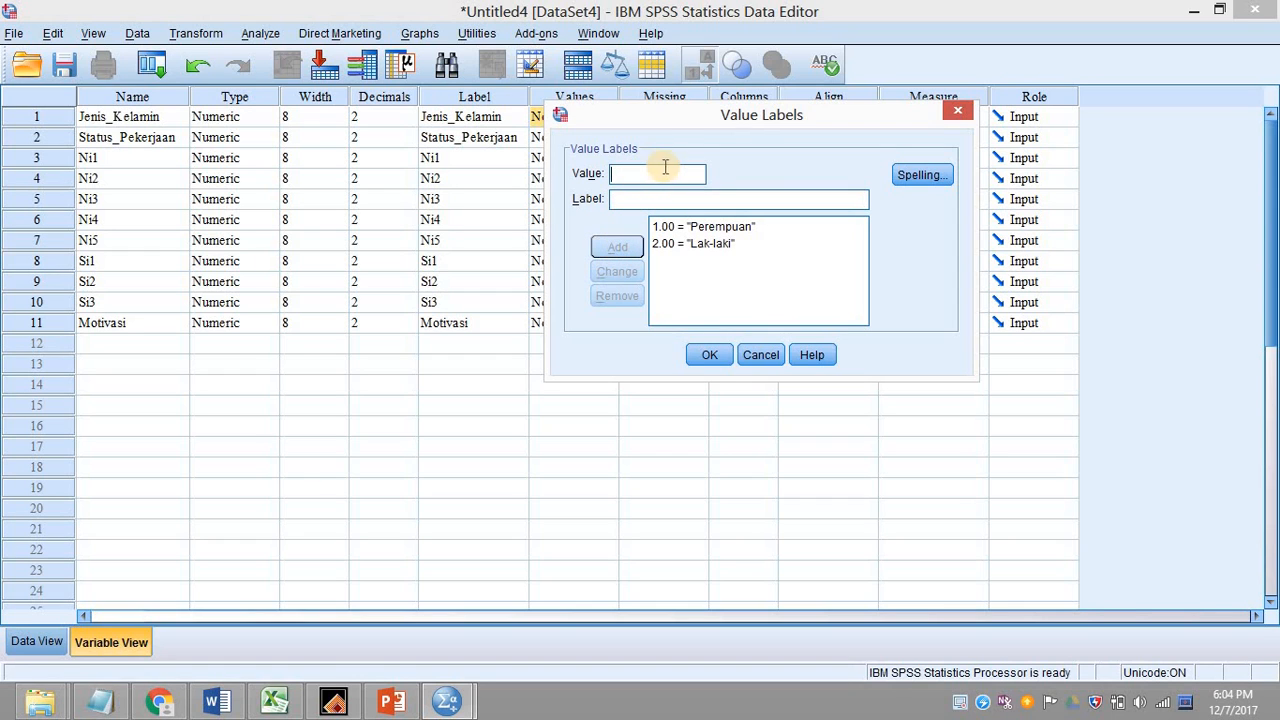
{"action": "left_click_drag", "start_coordinate": [662, 118], "coordinate": [558, 97]}
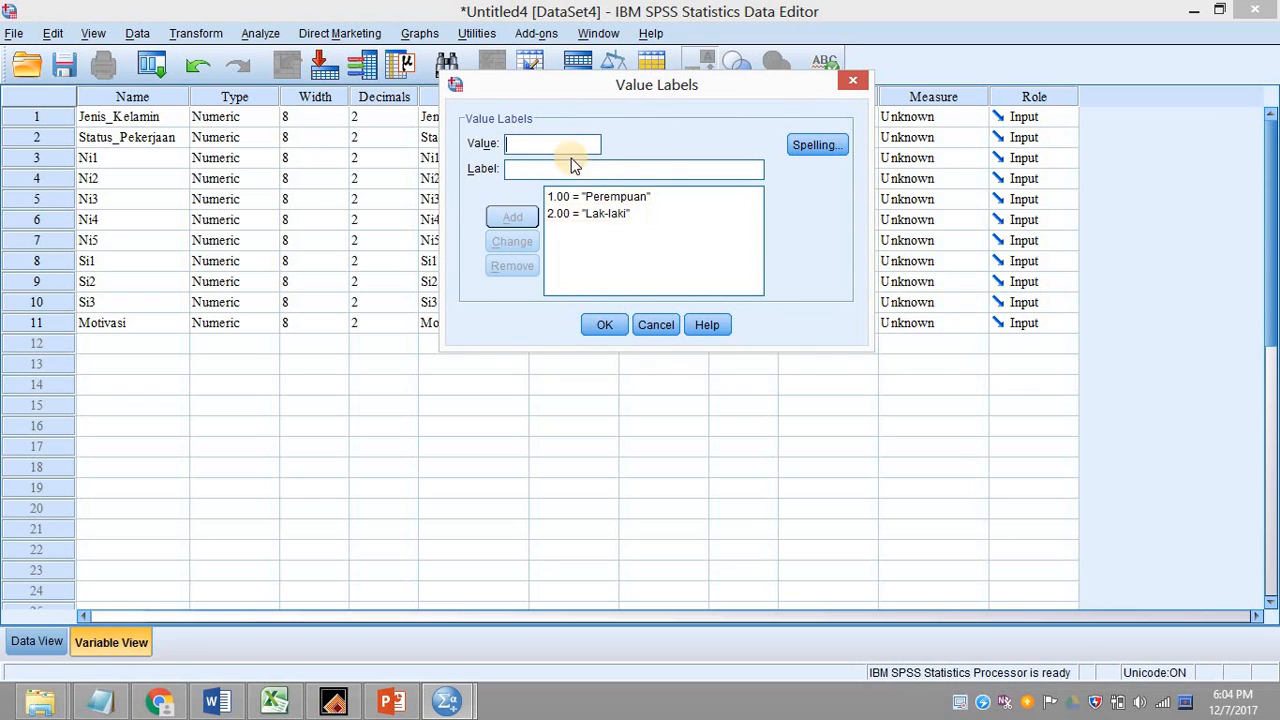
{"action": "type", "text": "3"}
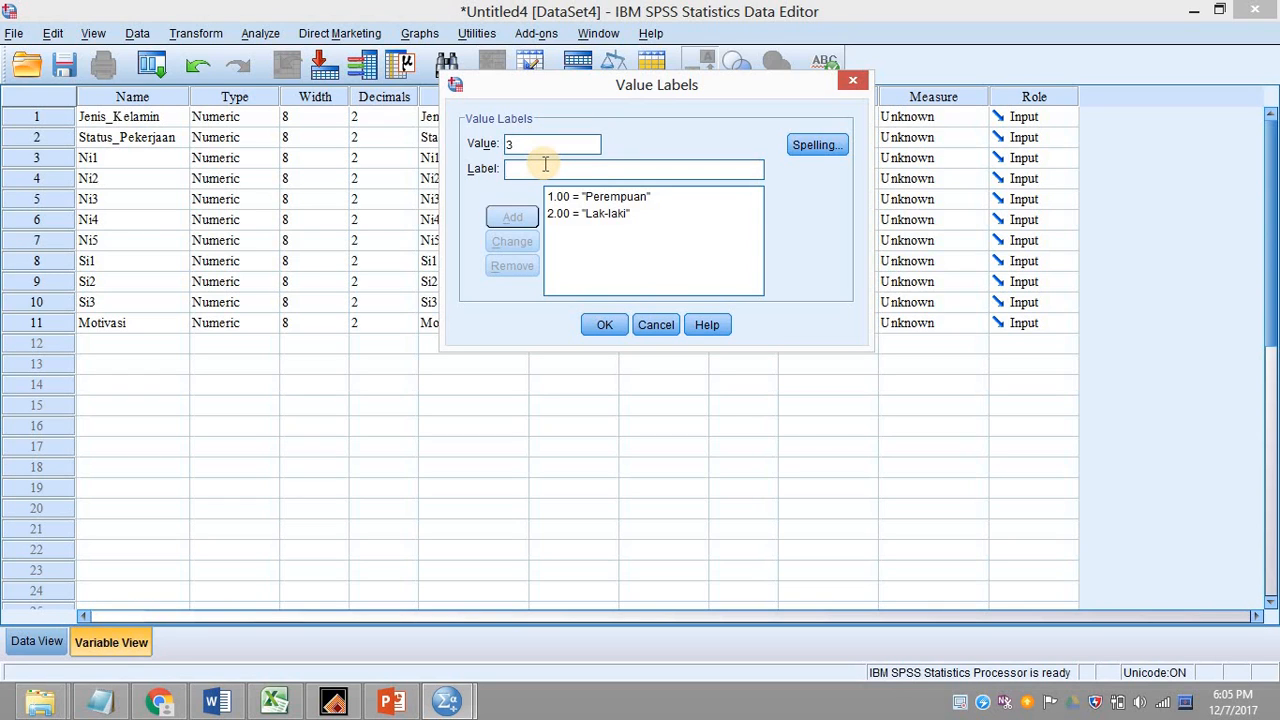
{"action": "type", "text": "TA"}
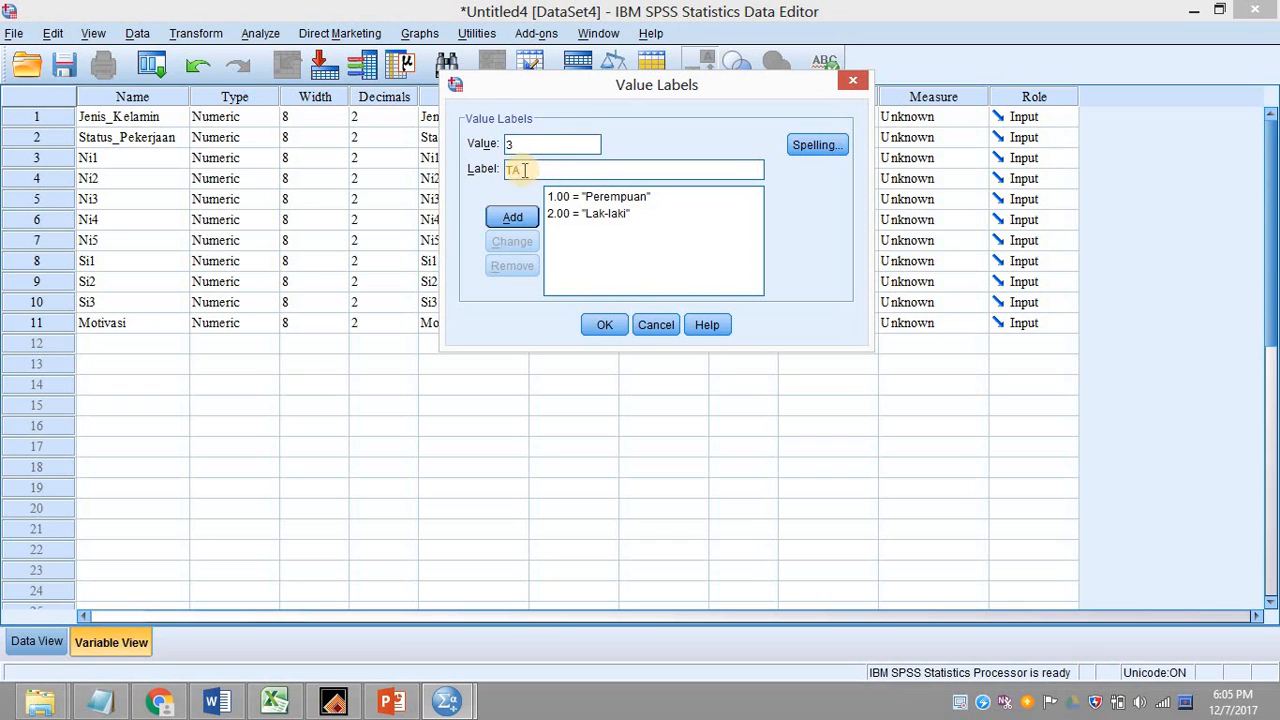
{"action": "left_click", "coordinate": [531, 221]}
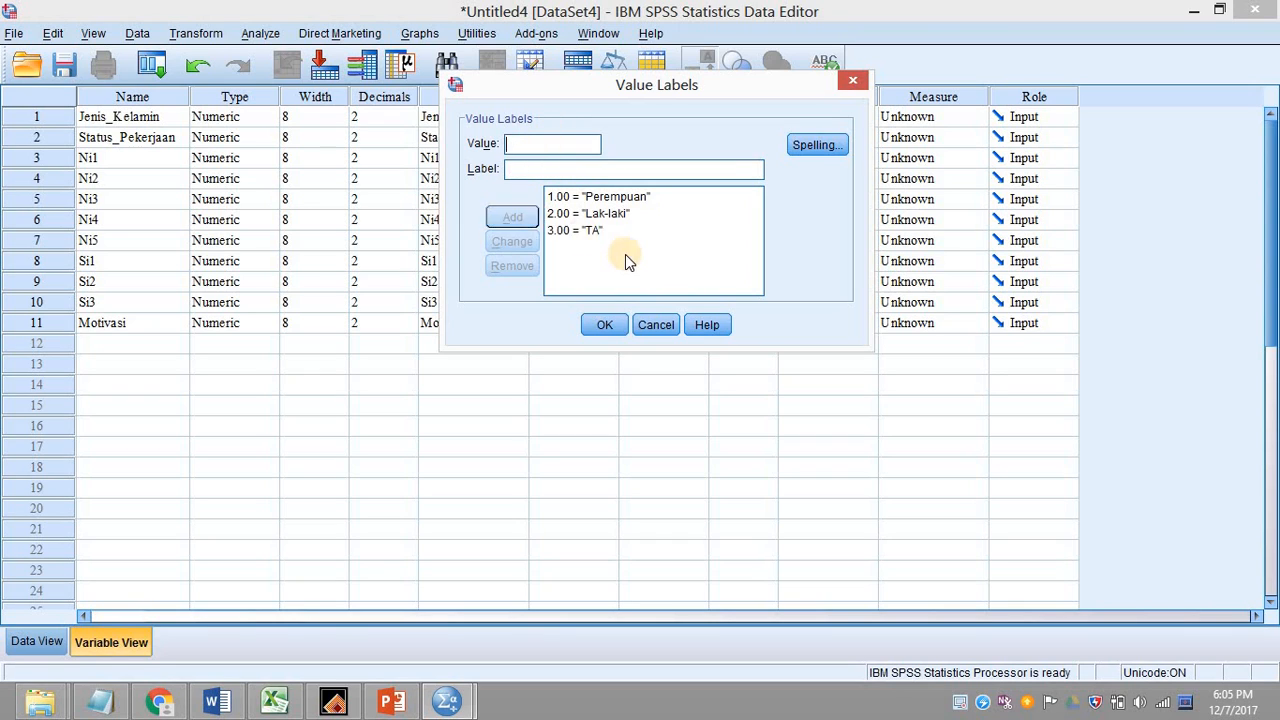
{"action": "left_click", "coordinate": [607, 325]}
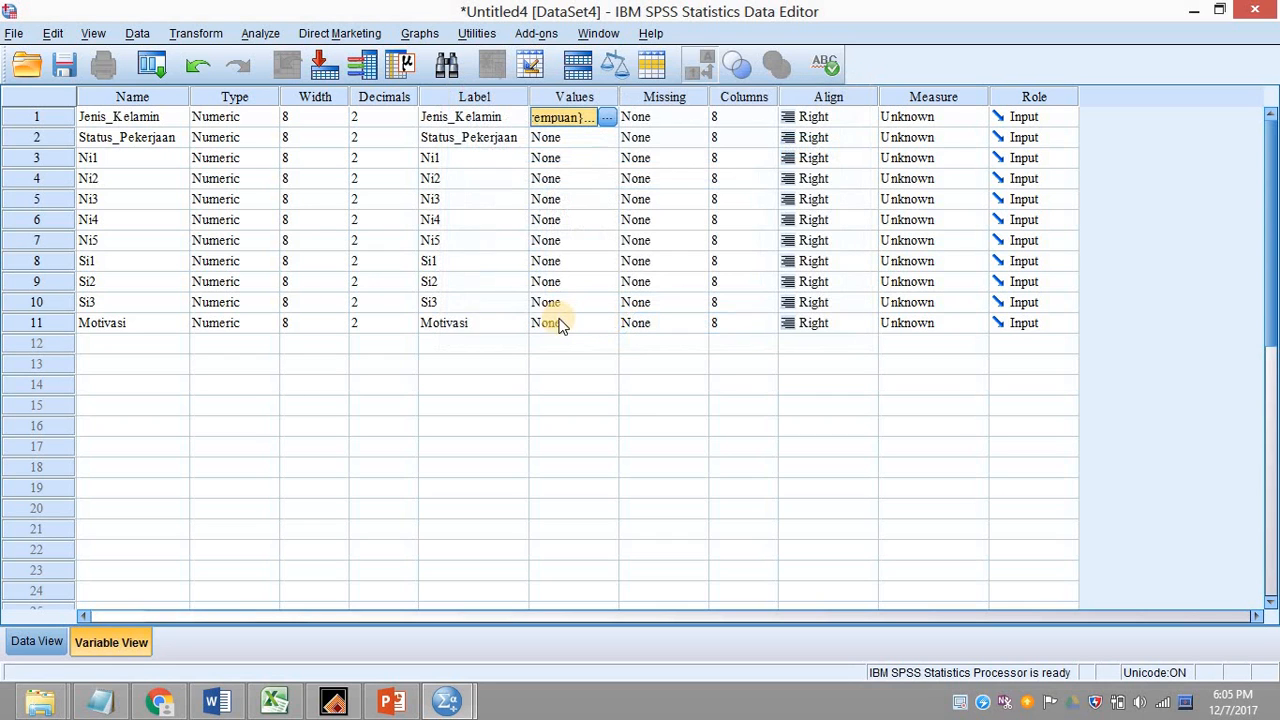
Open the value labels of Status_Pekerjaan and add value 1 with the label "Bekerja".
{"action": "left_click", "coordinate": [600, 140]}
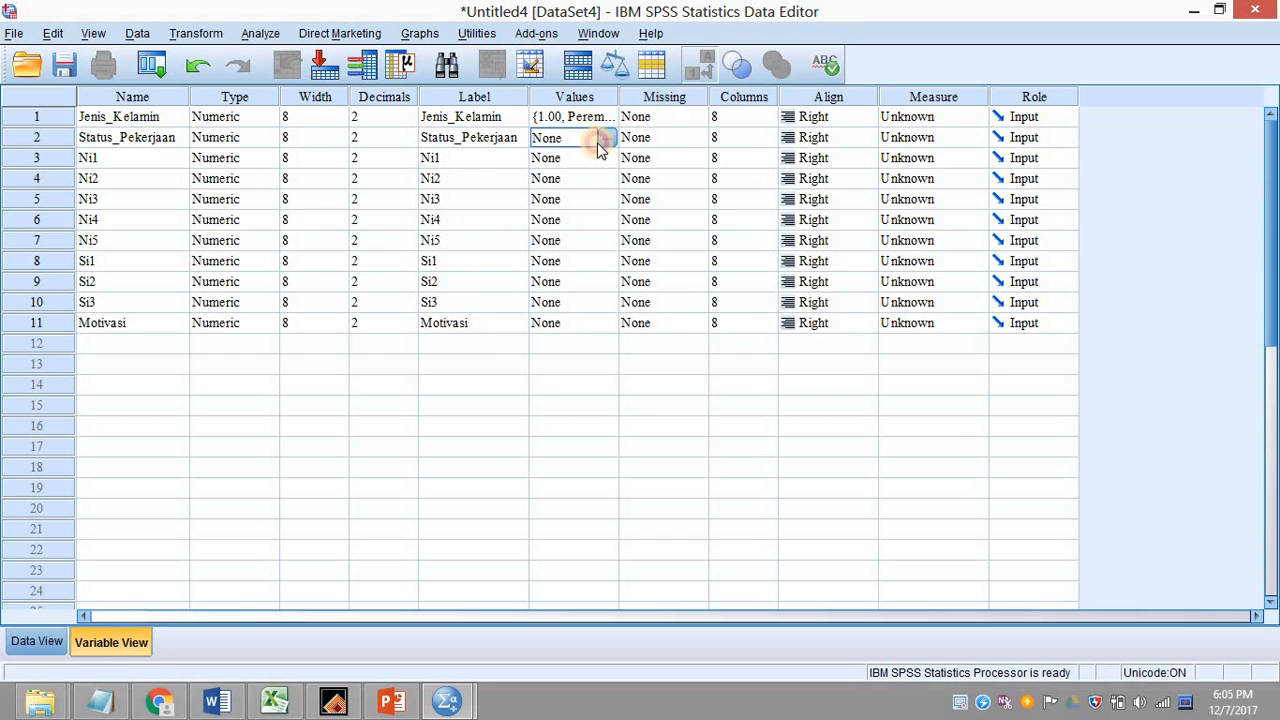
{"action": "left_click", "coordinate": [607, 138]}
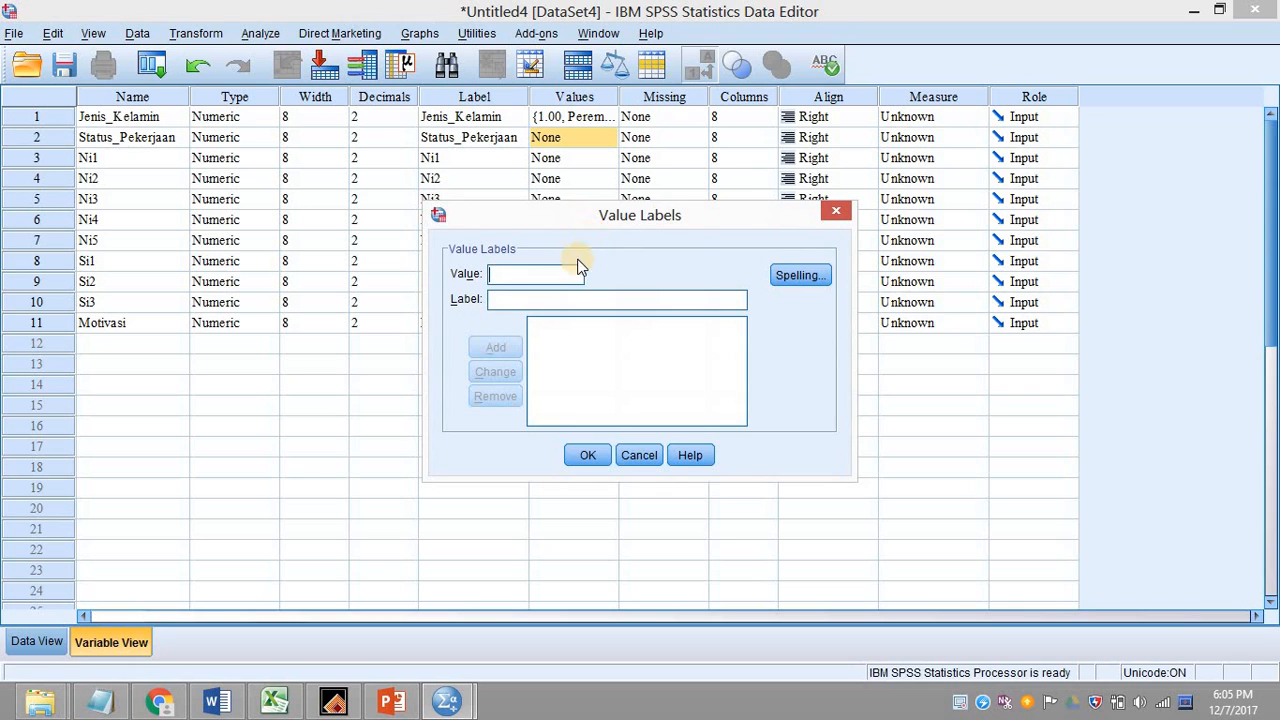
{"action": "type", "text": "1"}
{"action": "left_click", "coordinate": [553, 298]}
{"action": "type", "text": "Bekerja"}
{"action": "left_click", "coordinate": [490, 345]}
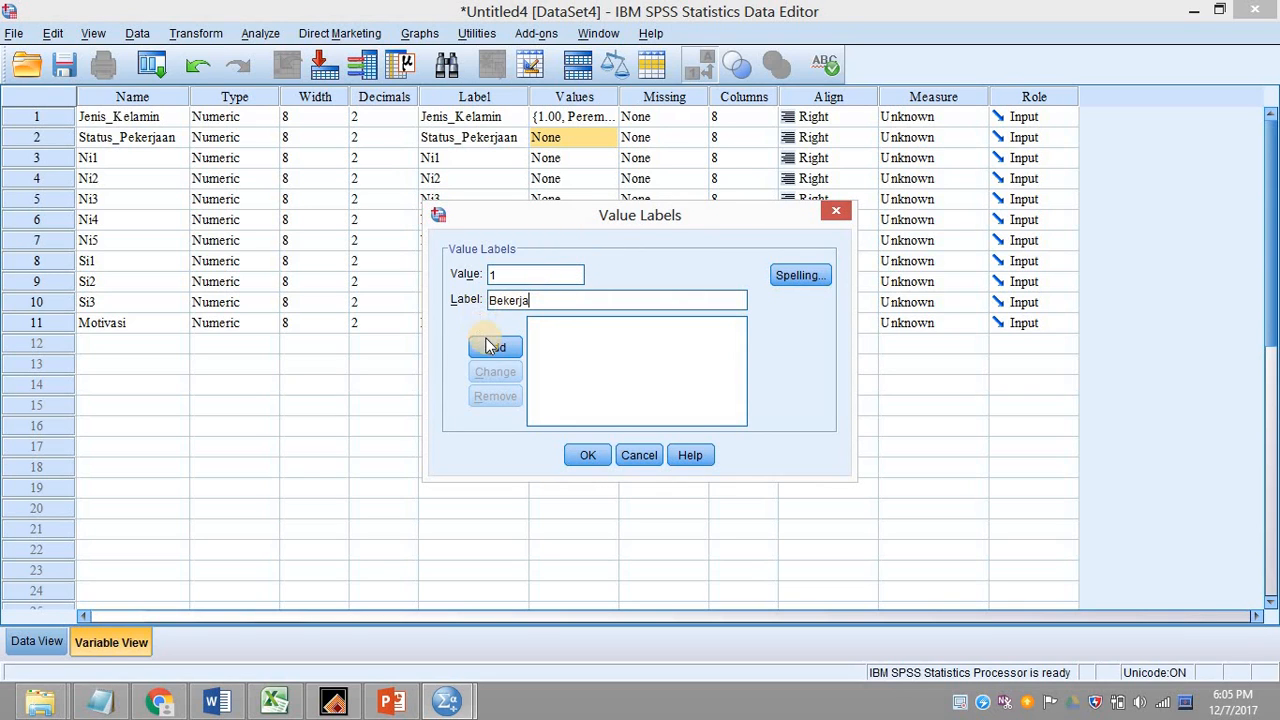
Add value 2 with the label "Tidak Bekerja" to the Status_Pekerjaan value labels.
{"action": "type", "text": "2"}
{"action": "left_click", "coordinate": [511, 299]}
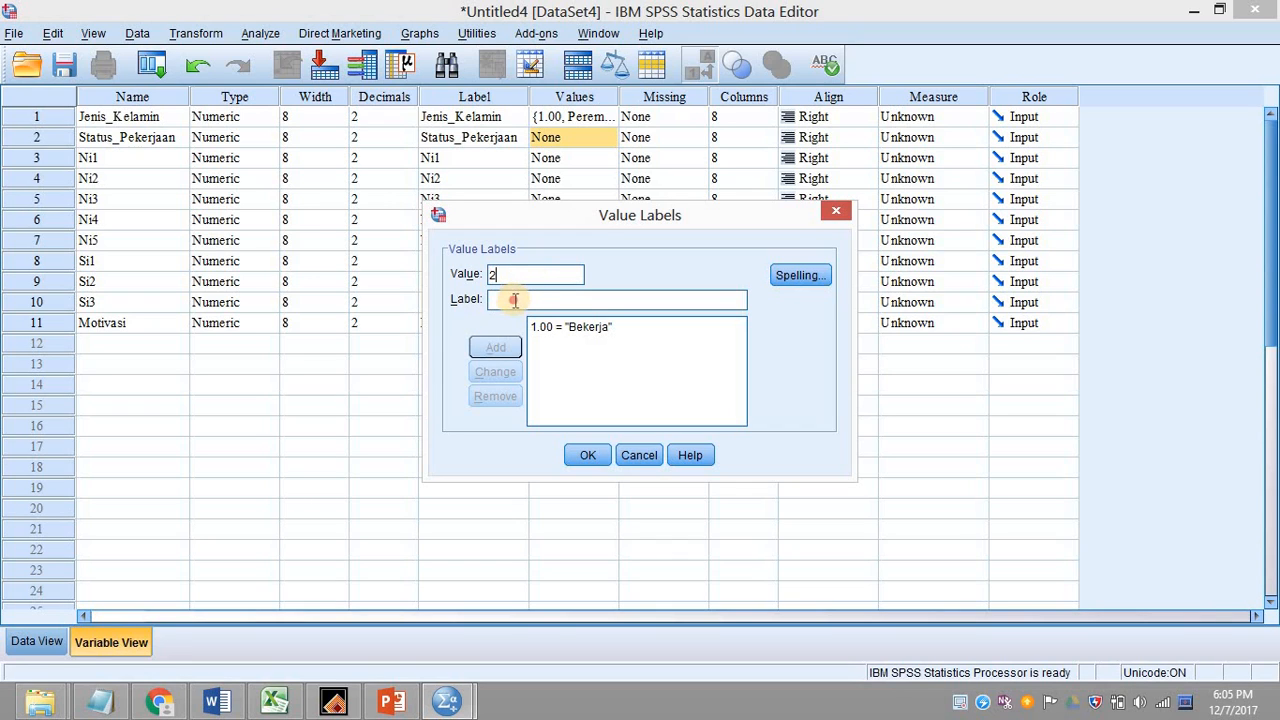
{"action": "type", "text": "Tidak"}
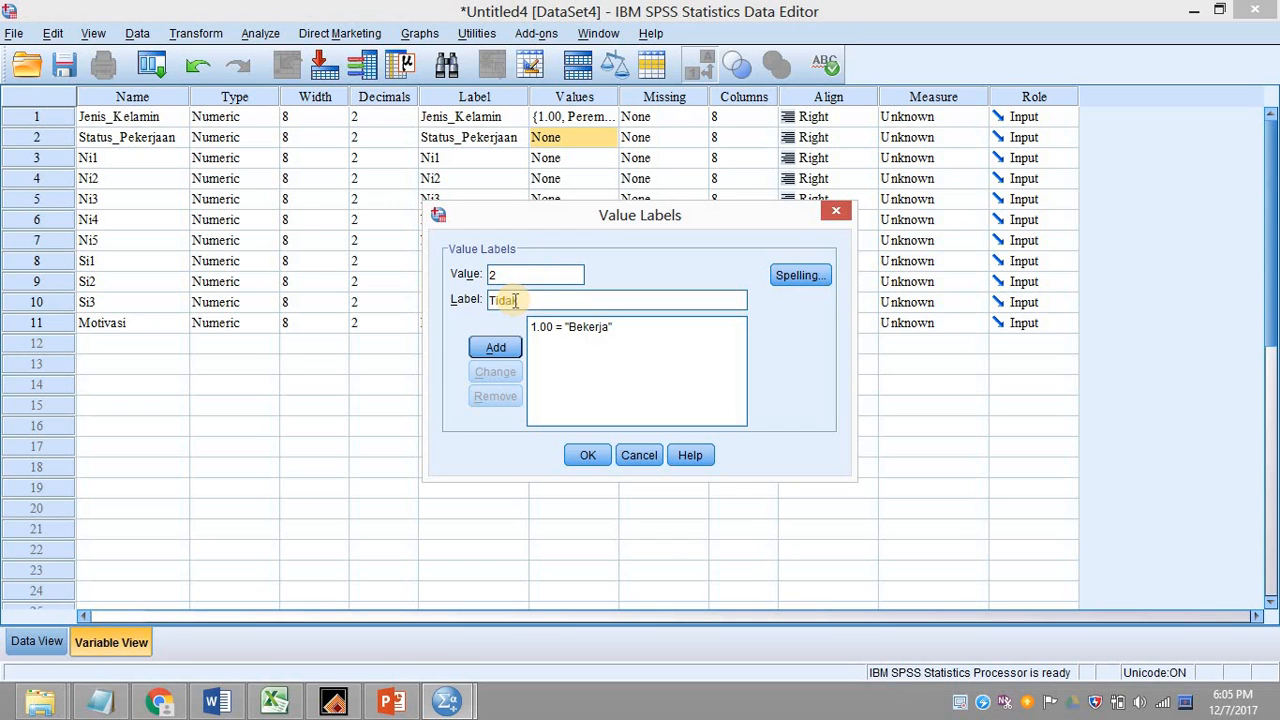
{"action": "type", "text": " Bekerja"}
{"action": "left_click", "coordinate": [497, 347]}
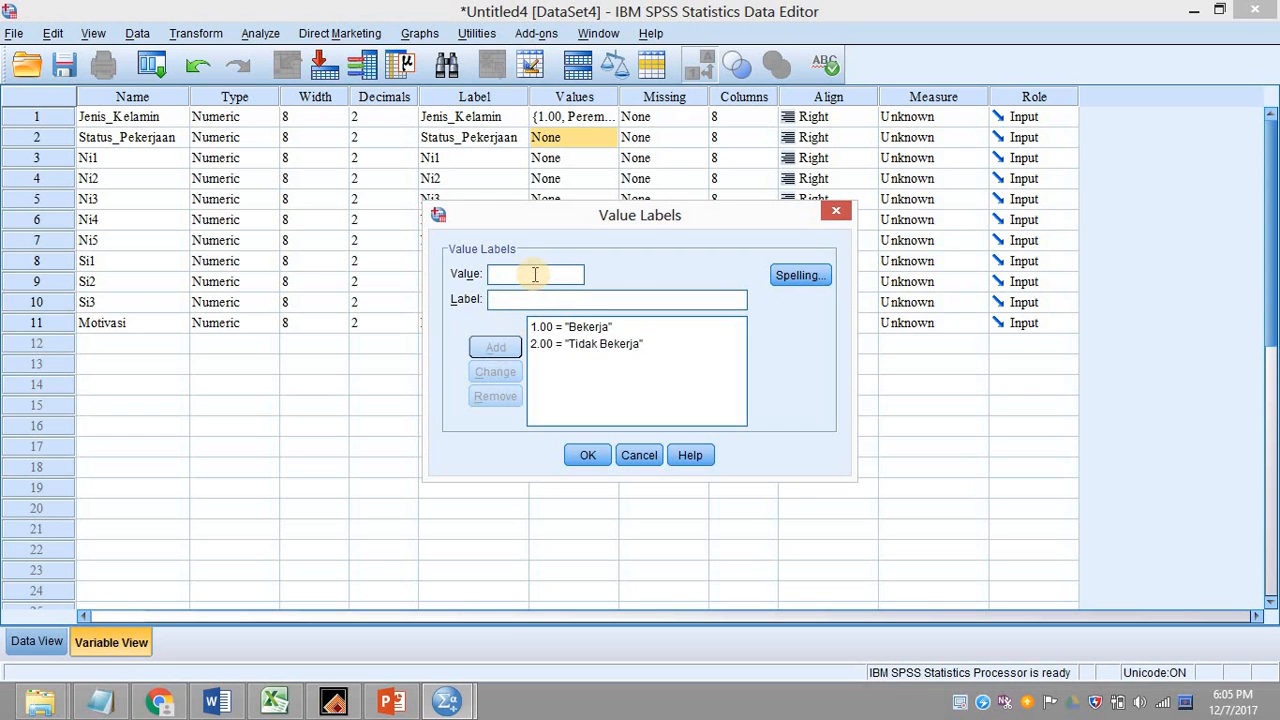
Add value 3 with the label "TA" for Status_Pekerjaan and accept its value labels.
{"action": "type", "text": "3"}
{"action": "key", "text": "Tab"}
{"action": "type", "text": "TA"}
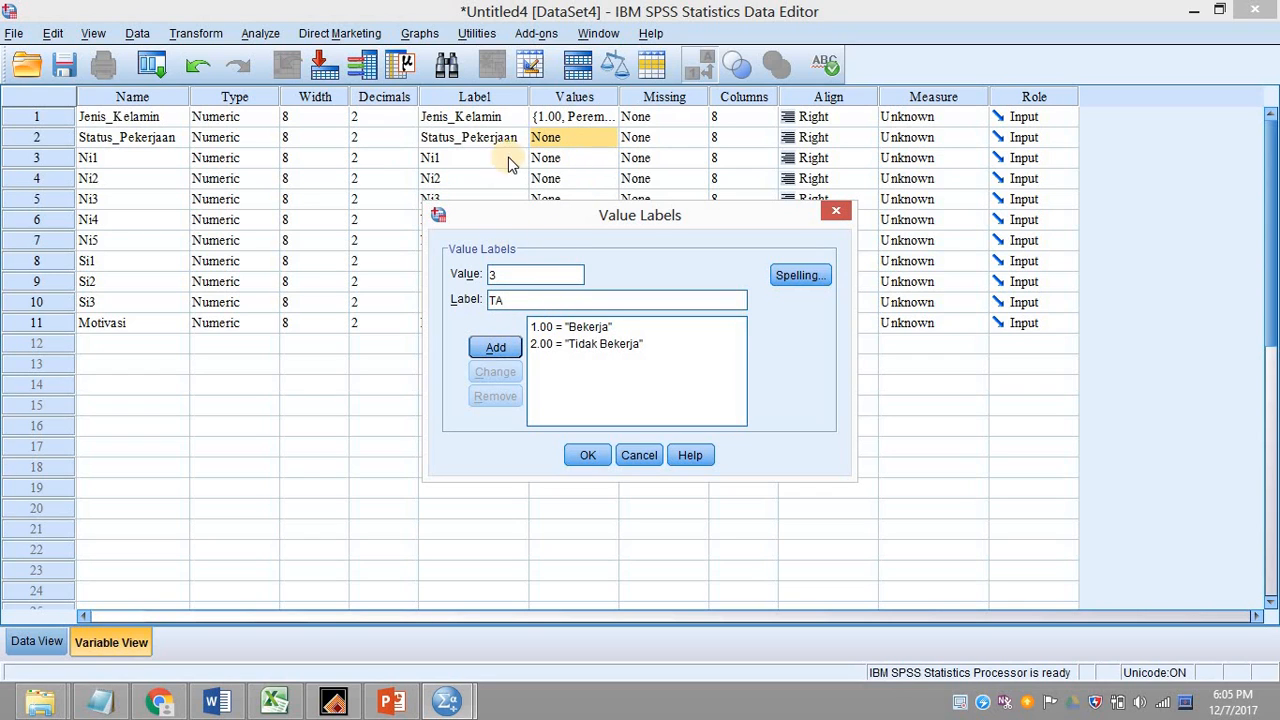
{"action": "left_click", "coordinate": [497, 350]}
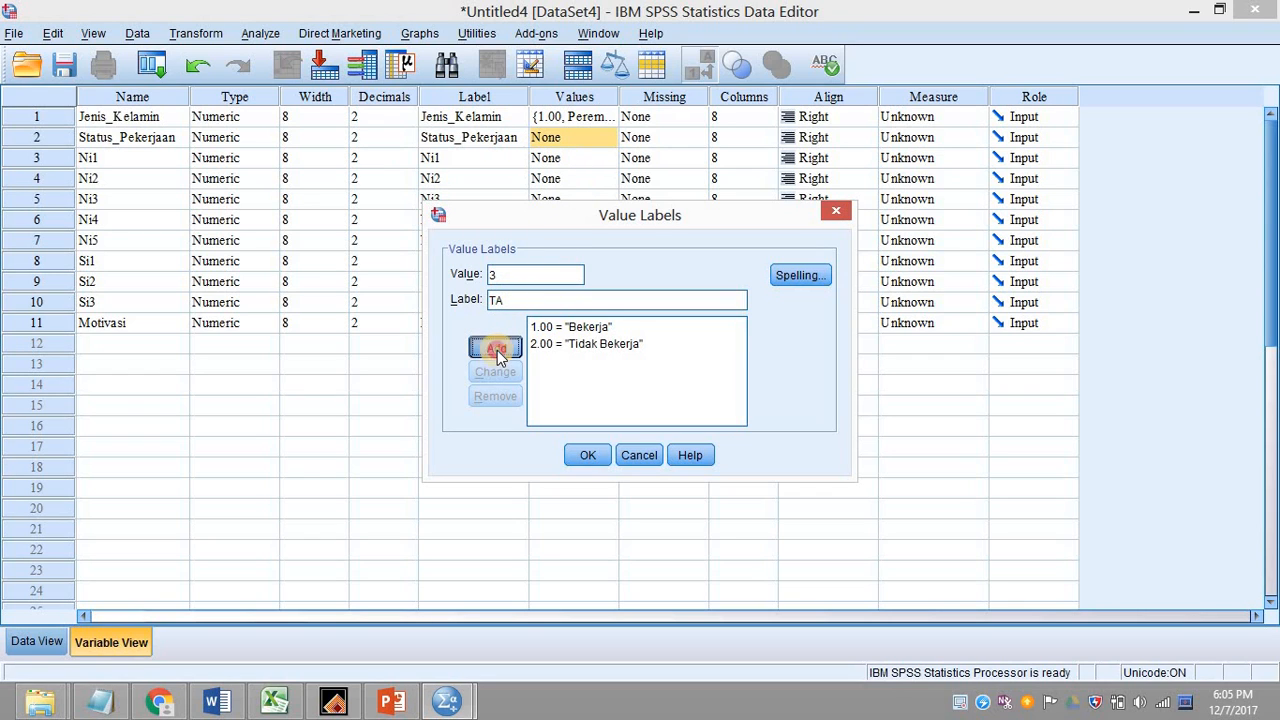
{"action": "left_click", "coordinate": [588, 456]}
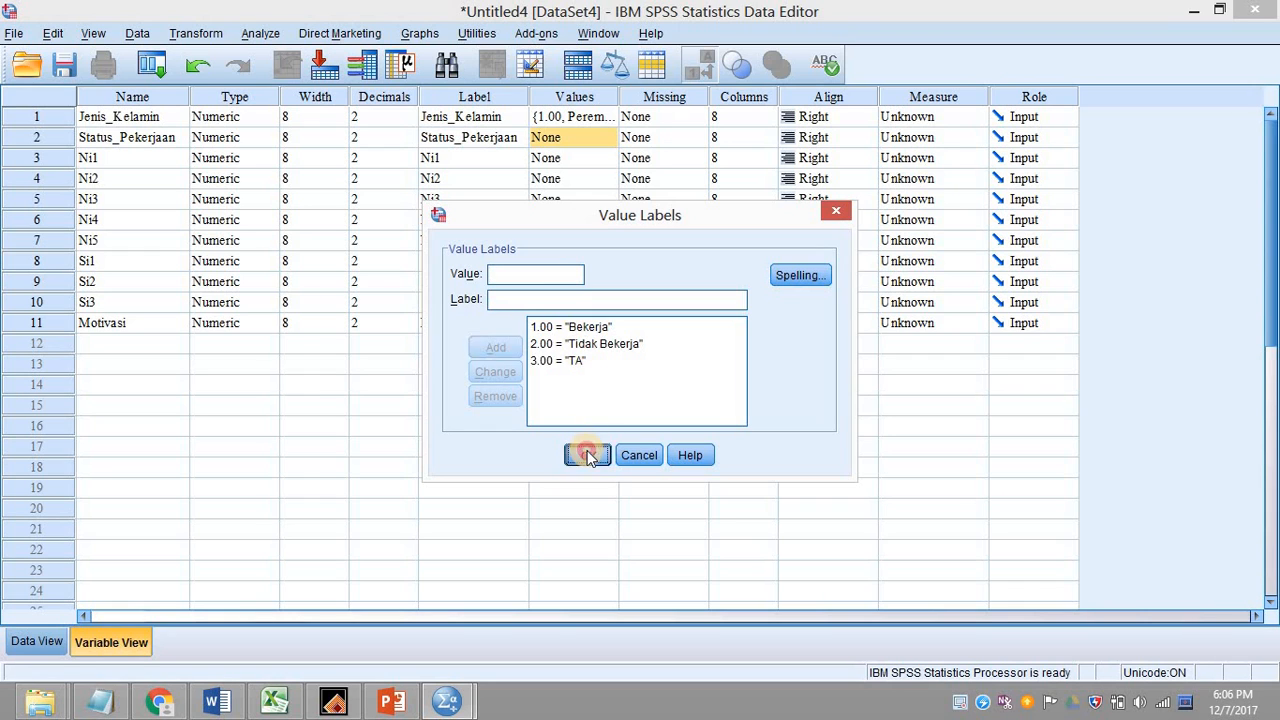
Open the value labels of Ni1 and add value 1 with the label "STS".
{"action": "left_click", "coordinate": [600, 159]}
{"action": "left_click", "coordinate": [607, 158]}
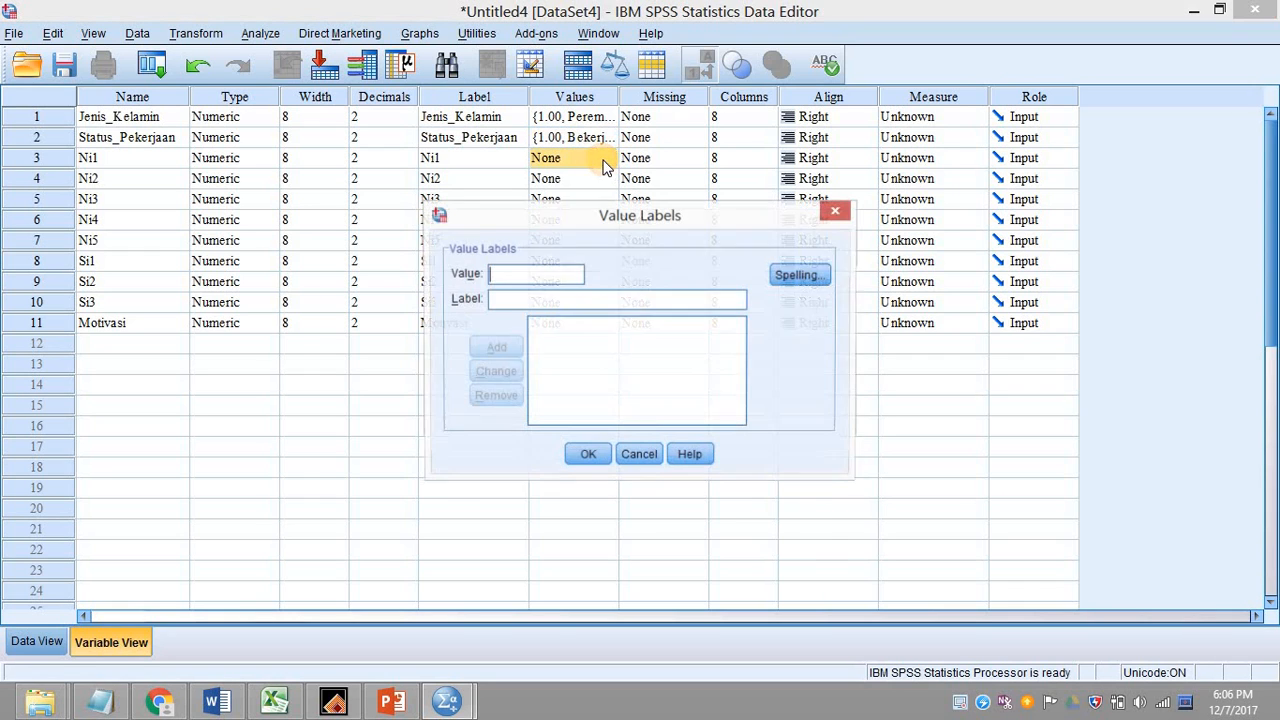
{"action": "type", "text": "1"}
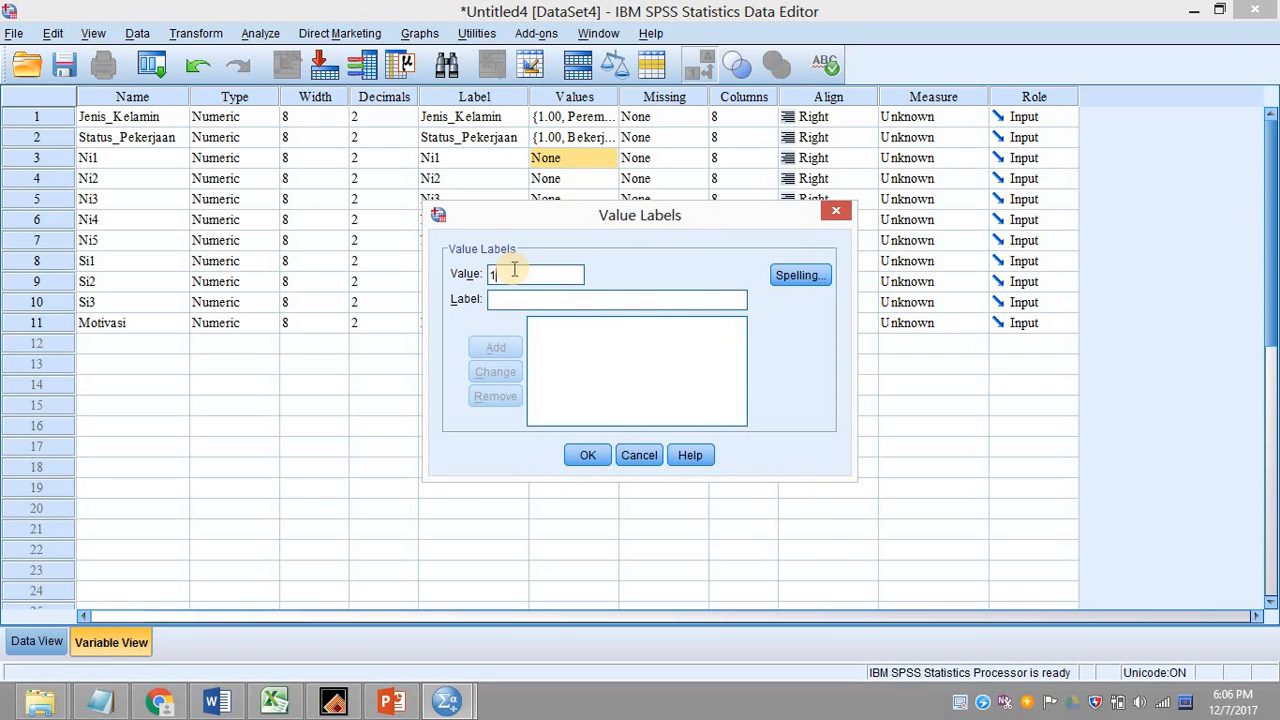
{"action": "left_click", "coordinate": [511, 299]}
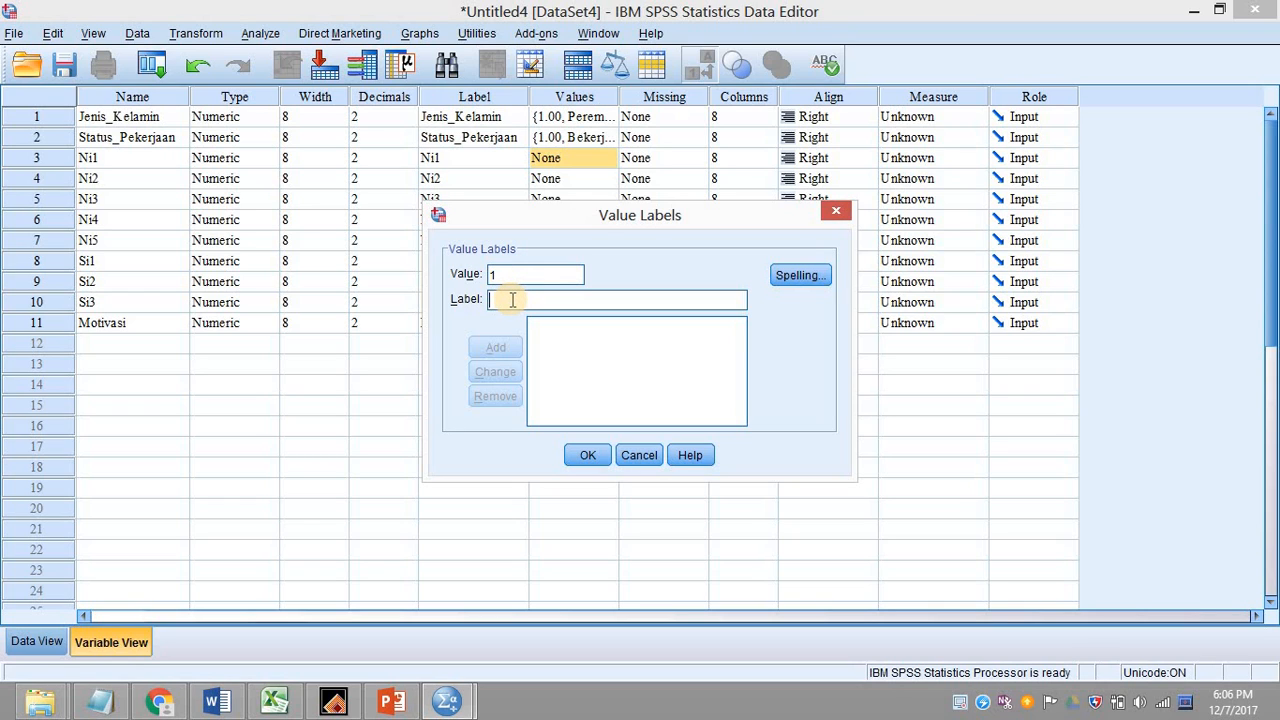
{"action": "type", "text": "STS"}
{"action": "left_click", "coordinate": [495, 347]}
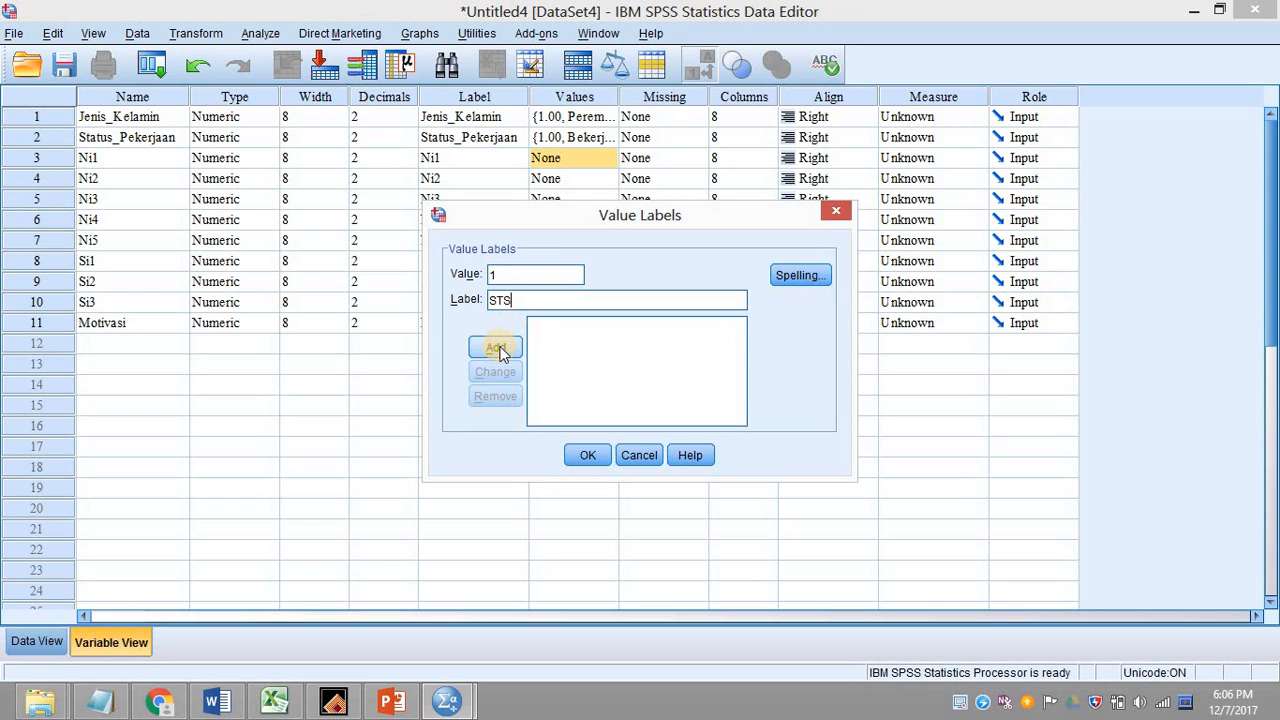
Add value 2 with the label "TS" to the Ni1 value labels.
{"action": "left_click", "coordinate": [541, 285]}
{"action": "type", "text": "2"}
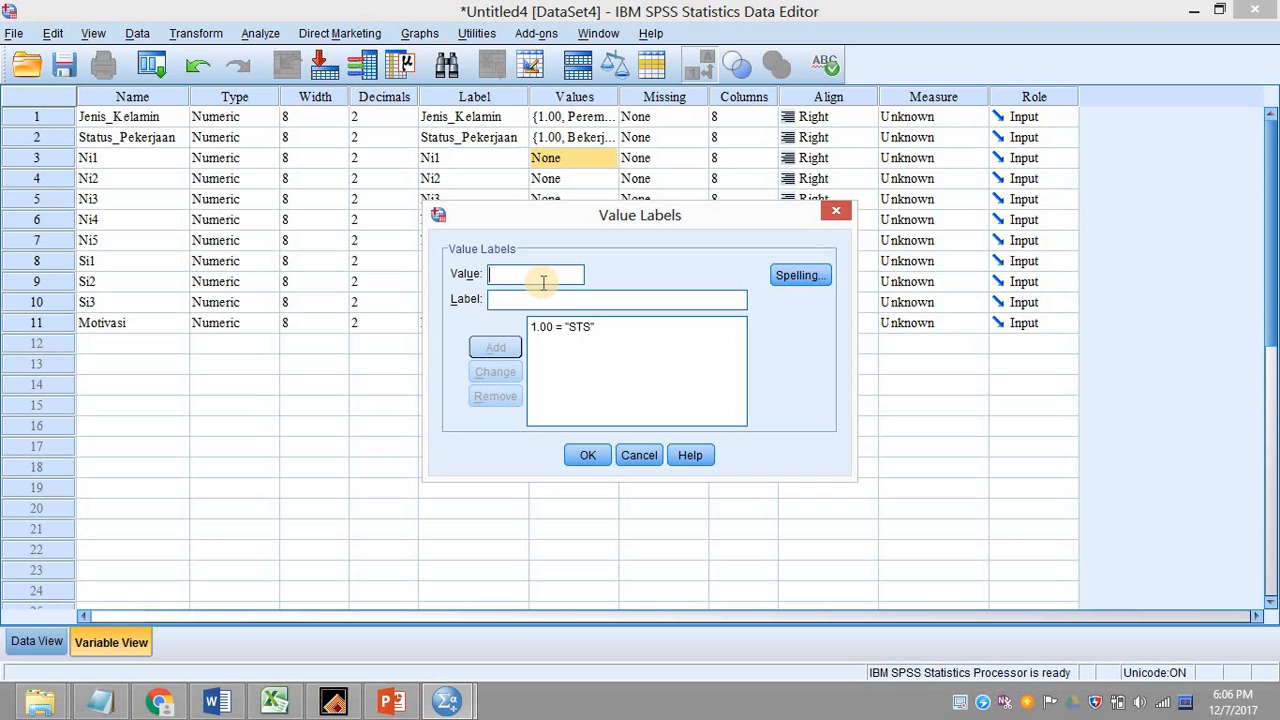
{"action": "left_click", "coordinate": [539, 301]}
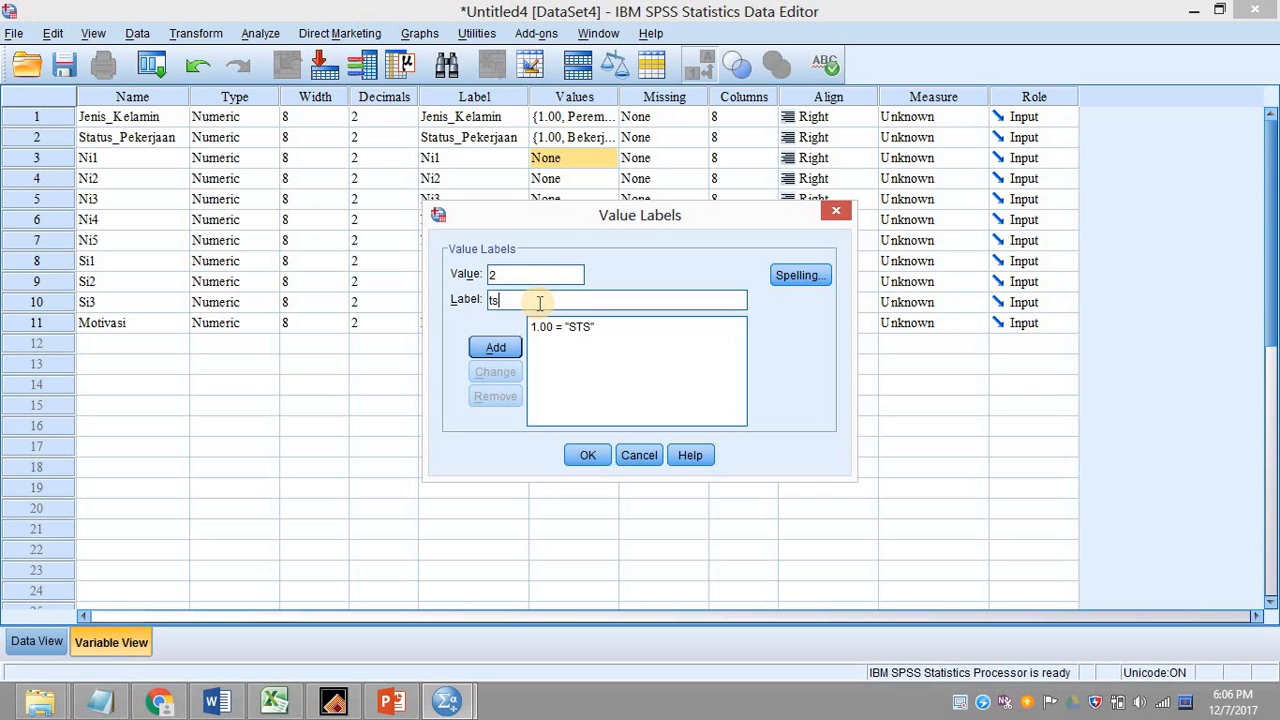
{"action": "type", "text": "TS"}
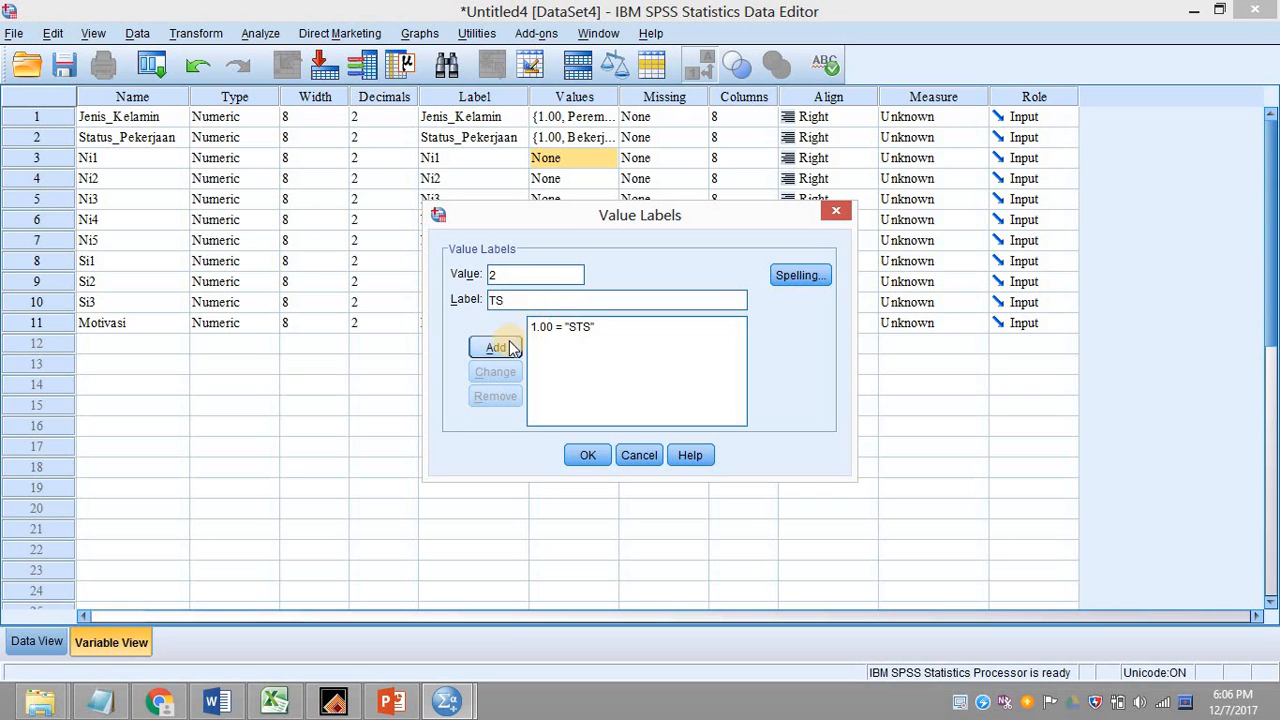
{"action": "left_click", "coordinate": [495, 347]}
Add value 3 with the label "N" to the Ni1 value labels.
{"action": "type", "text": "3"}
{"action": "left_click", "coordinate": [510, 300]}
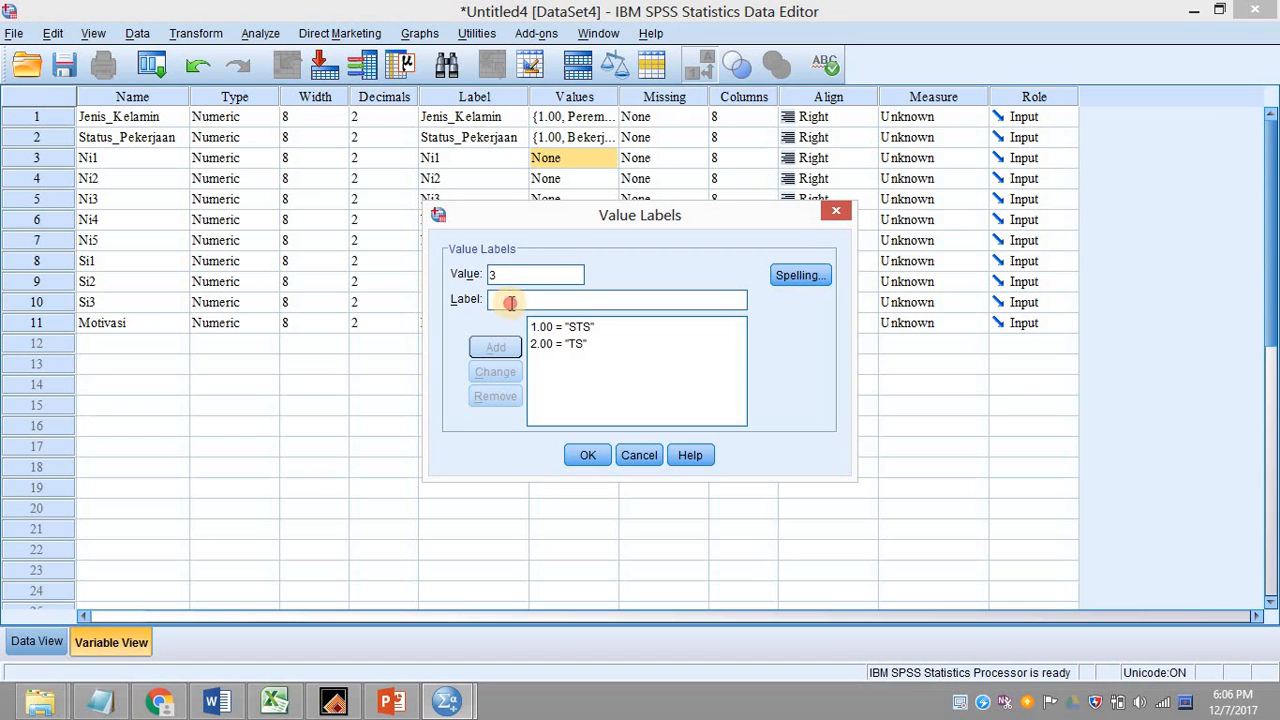
{"action": "type", "text": "N"}
{"action": "left_click", "coordinate": [495, 347]}
{"action": "left_click", "coordinate": [525, 272]}
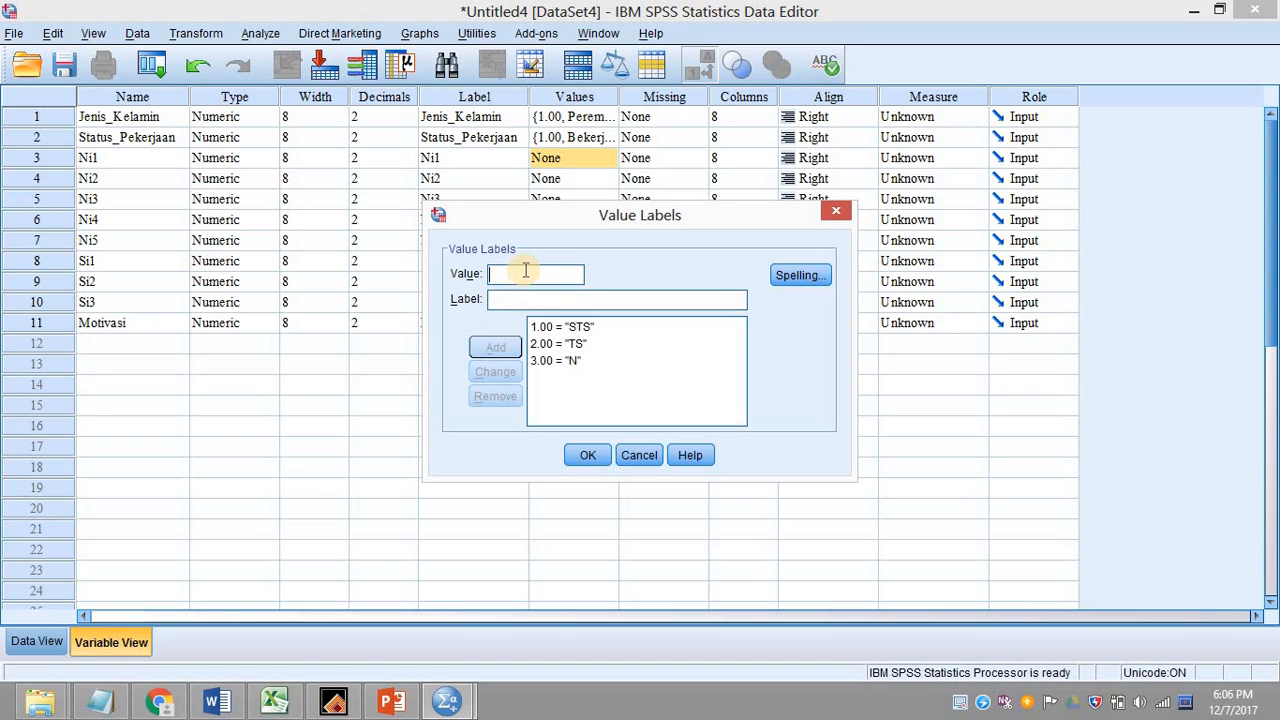
Add value 4 with the label "S" to the Ni1 value labels.
{"action": "type", "text": "4"}
{"action": "left_click", "coordinate": [512, 296]}
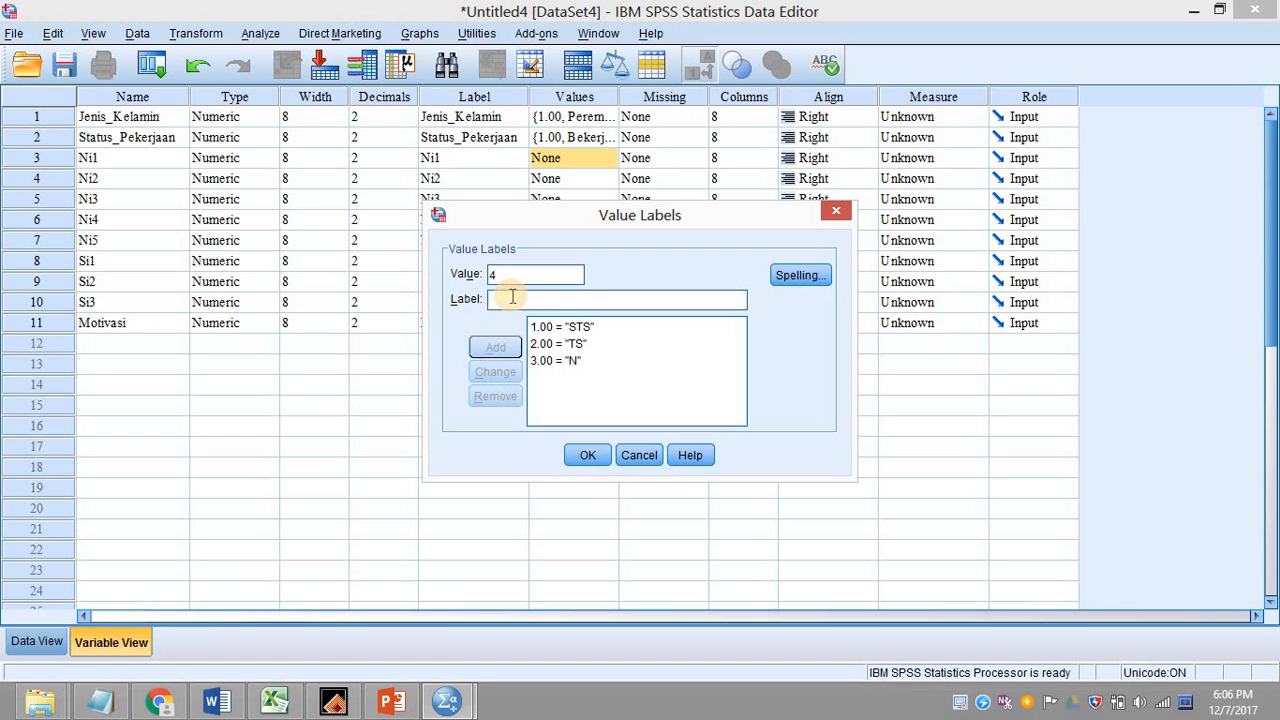
{"action": "type", "text": "S"}
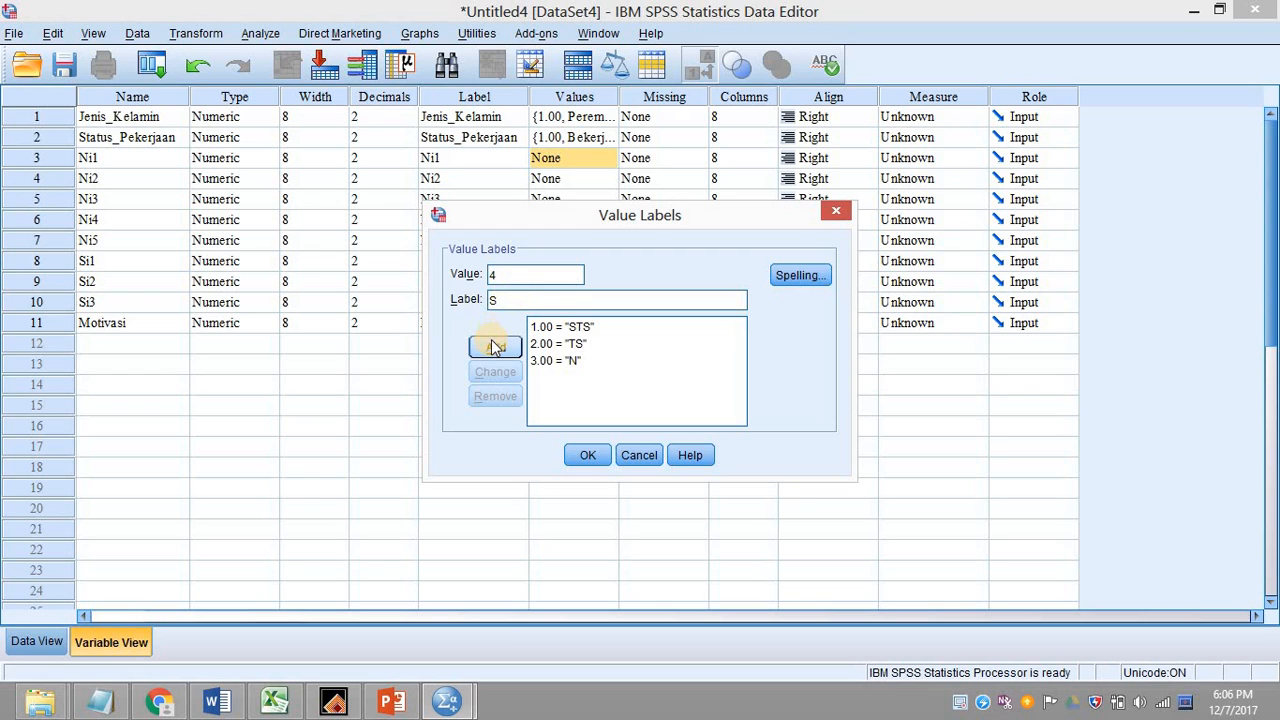
{"action": "left_click", "coordinate": [495, 347]}
Add value 5 with the label "SS" to the Ni1 value labels.
{"action": "left_click", "coordinate": [505, 276]}
{"action": "type", "text": "5"}
{"action": "left_click", "coordinate": [509, 300]}
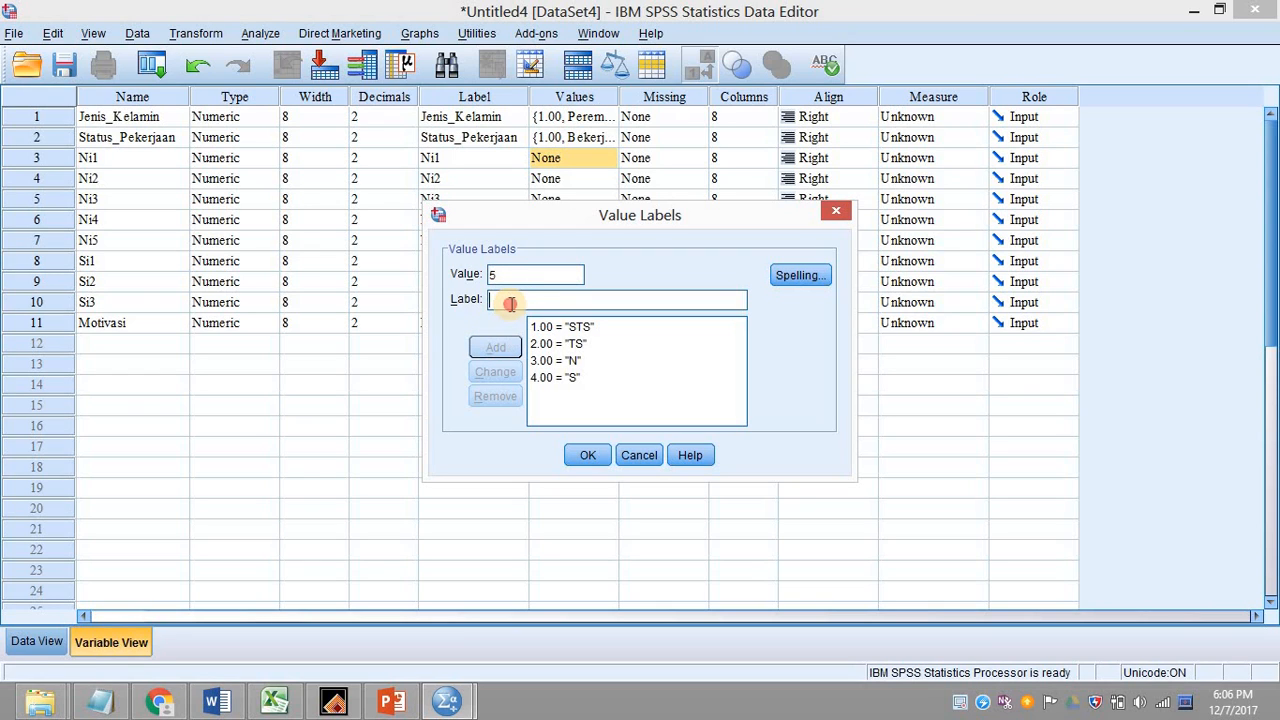
{"action": "type", "text": "SS"}
{"action": "left_click", "coordinate": [497, 347]}
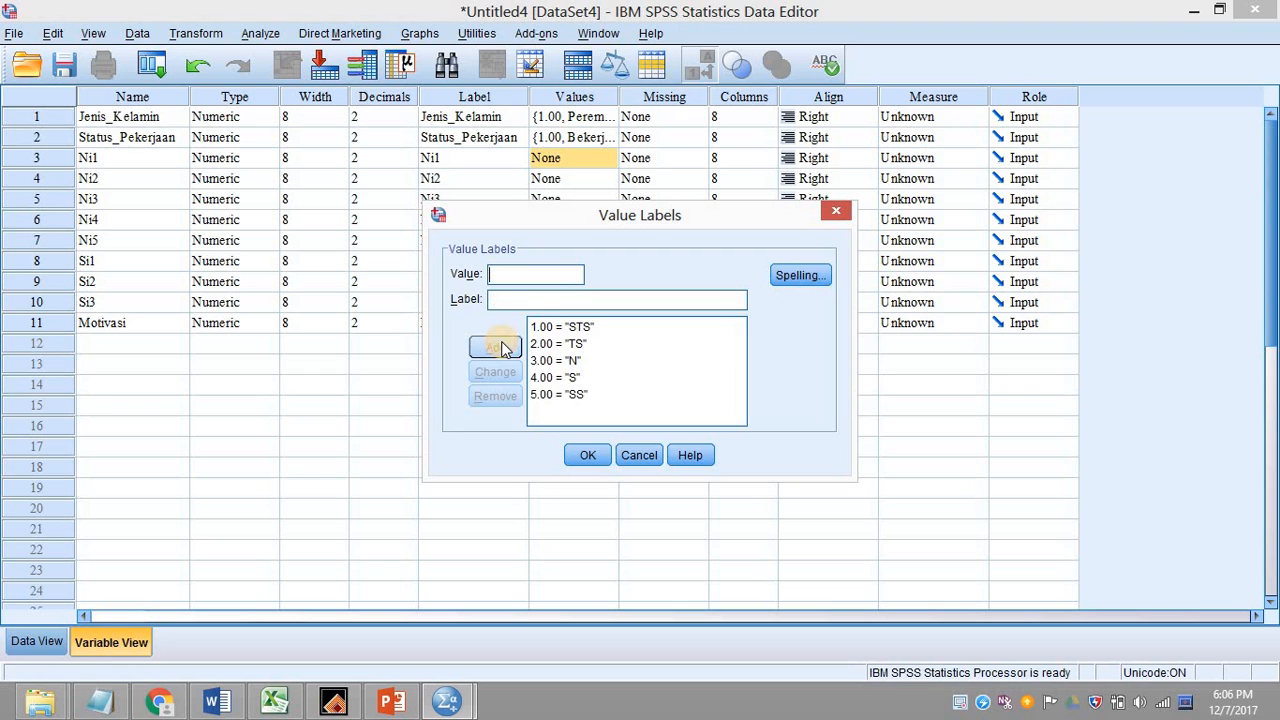
Add value 6 with the label "TA" for Ni1 and accept its value labels.
{"action": "left_click", "coordinate": [520, 274]}
{"action": "type", "text": "6"}
{"action": "left_click", "coordinate": [512, 302]}
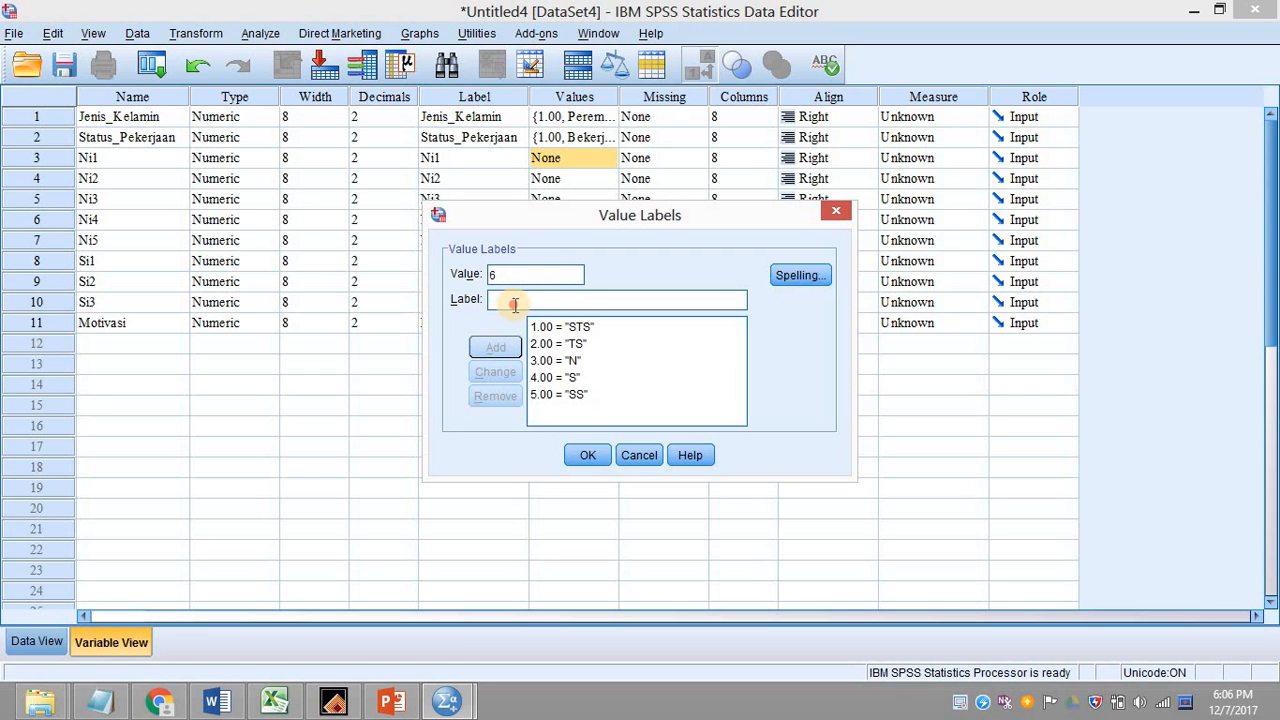
{"action": "type", "text": "TA"}
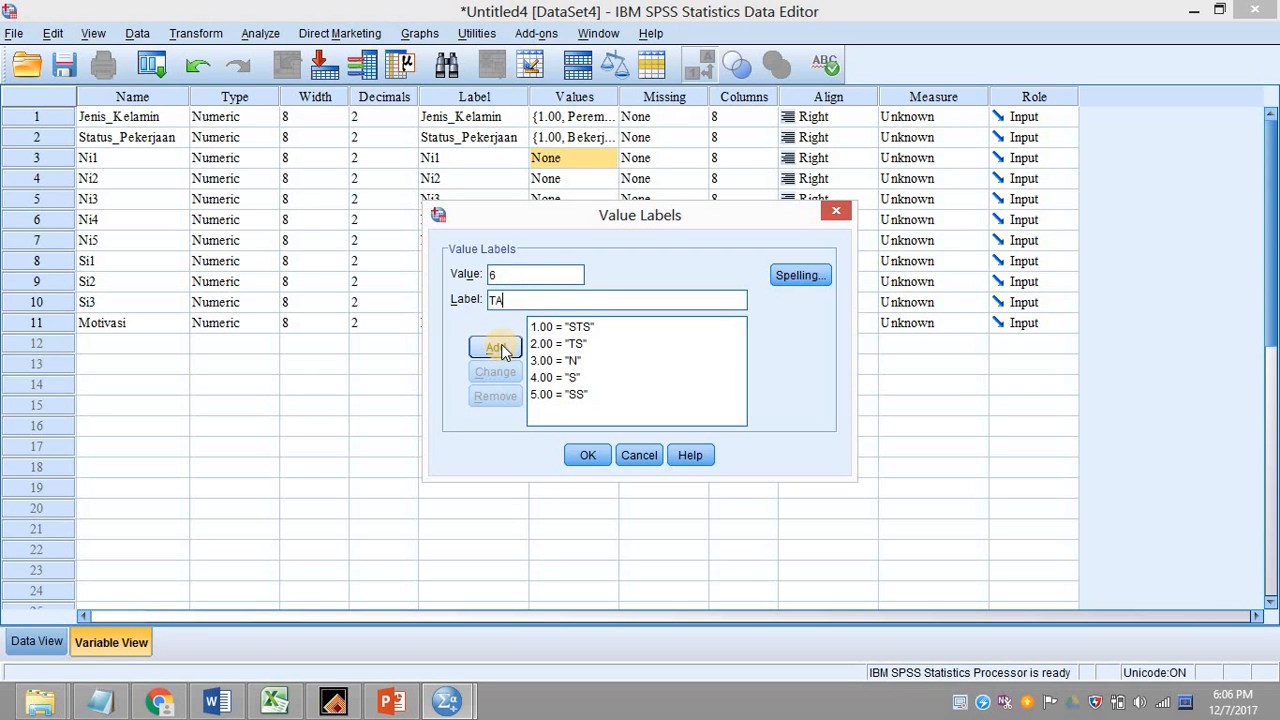
{"action": "left_click", "coordinate": [502, 347]}
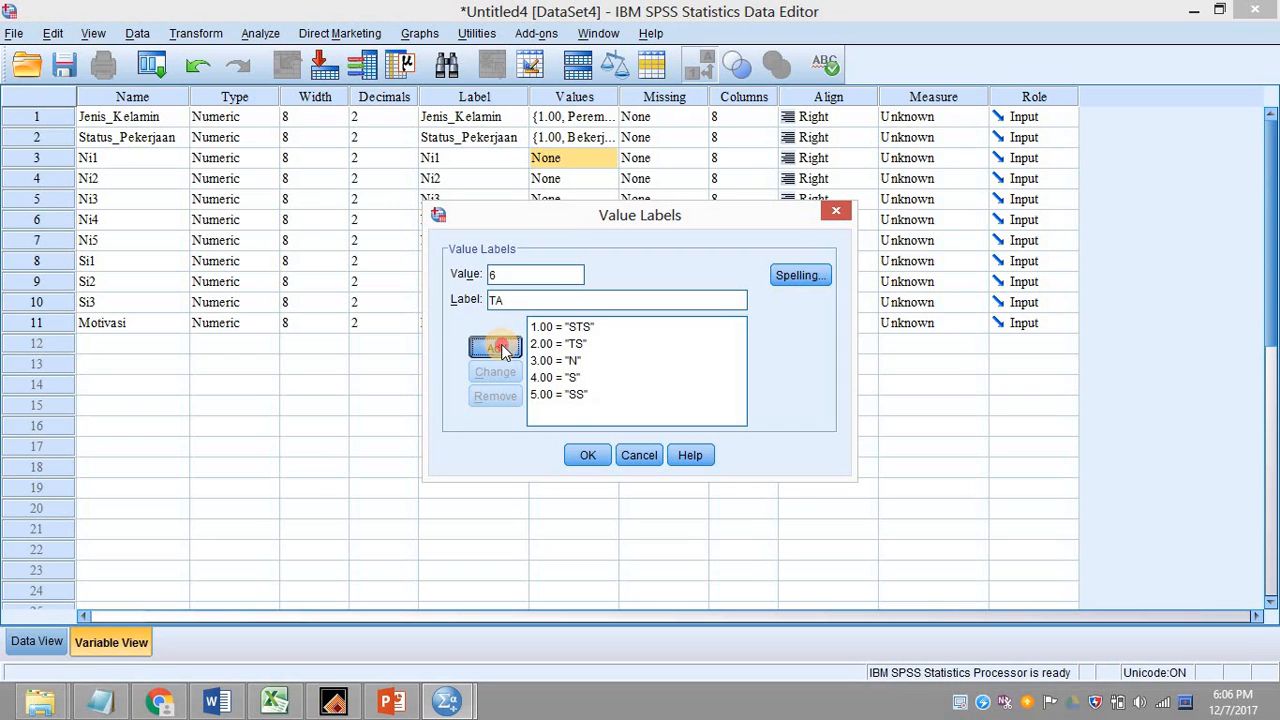
{"action": "left_click", "coordinate": [585, 455]}
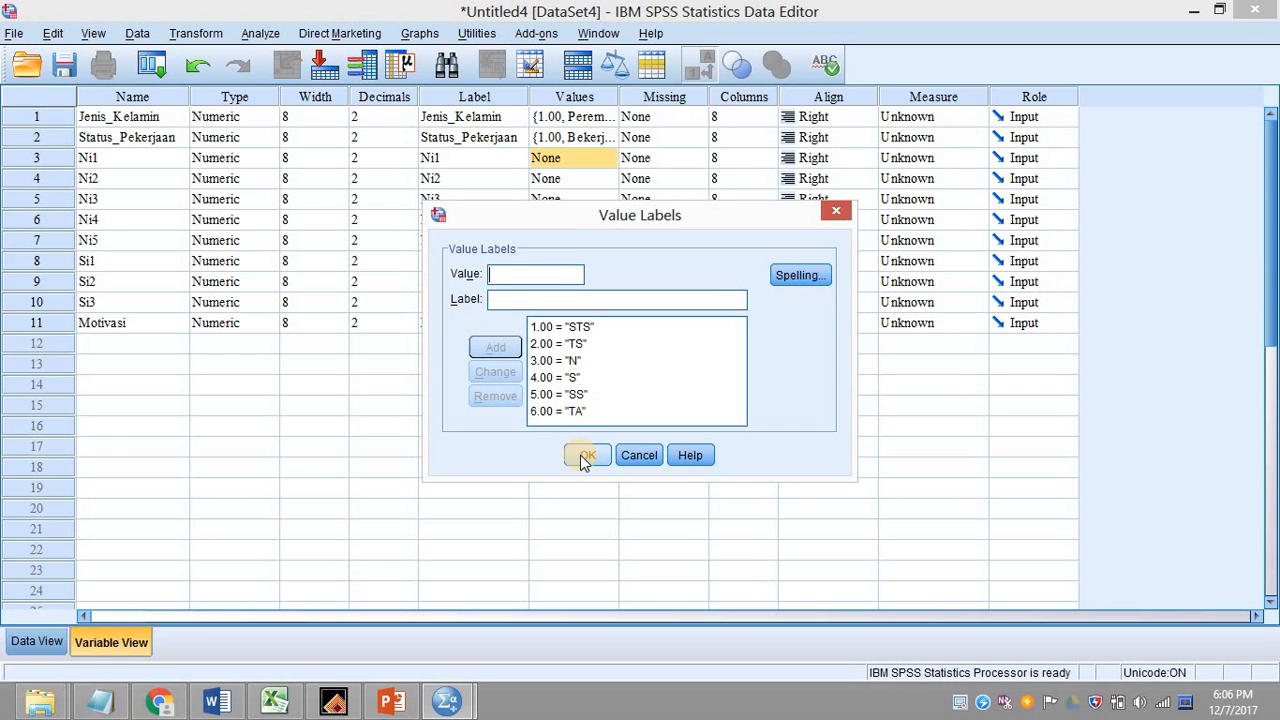
{"action": "left_click", "coordinate": [585, 455]}
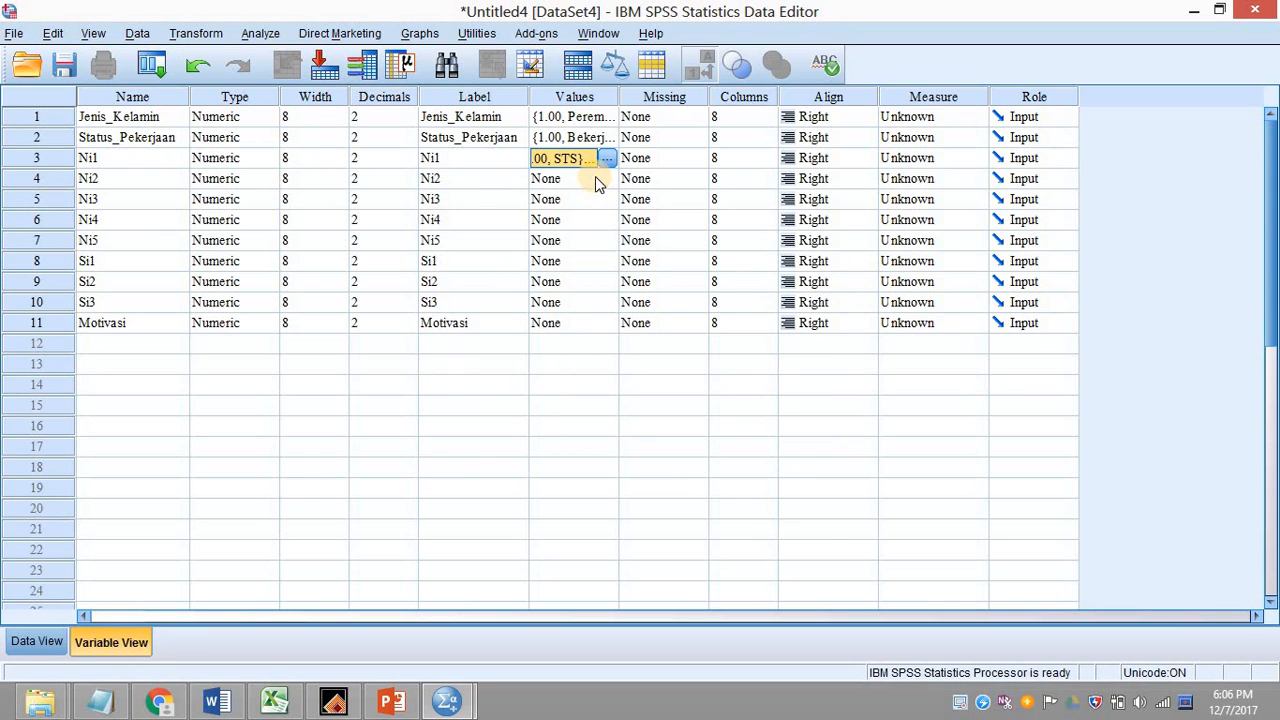
Copy the value labels of Ni1 to the variables Ni2 through Ni5 and Si1 through Si3.
{"action": "left_click_drag", "start_coordinate": [595, 176], "coordinate": [595, 302]}
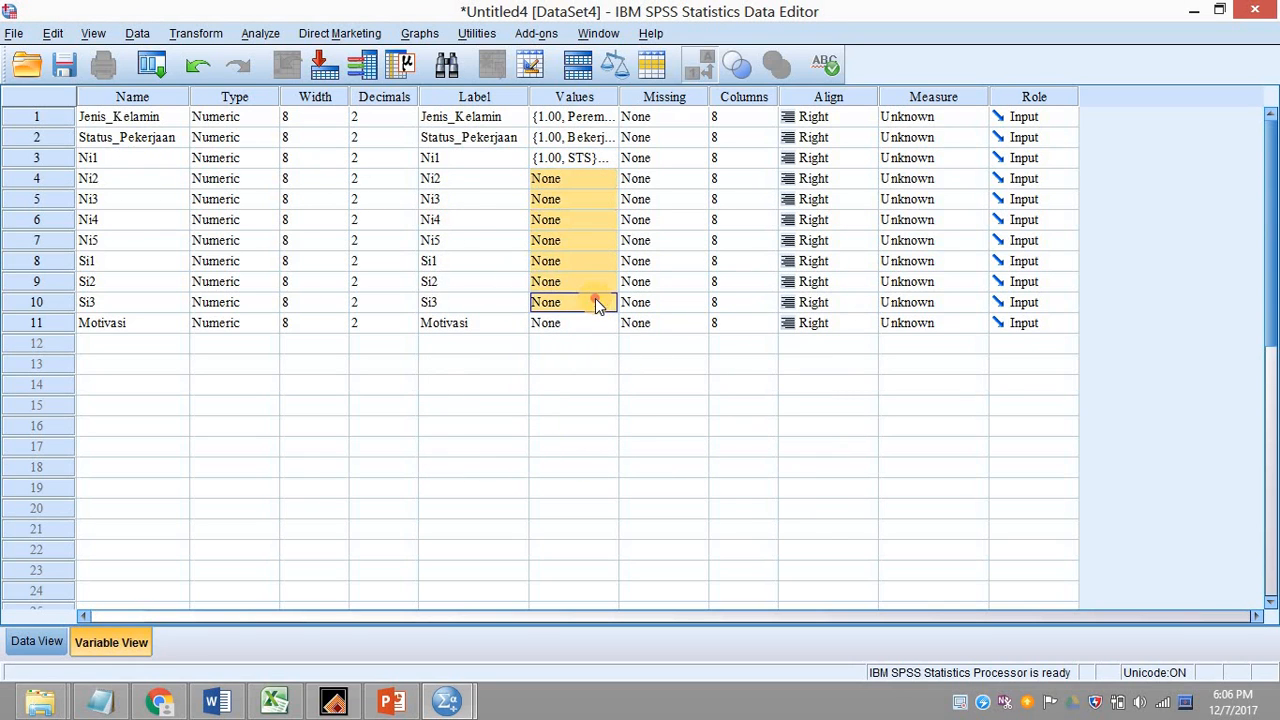
{"action": "left_click", "coordinate": [574, 160]}
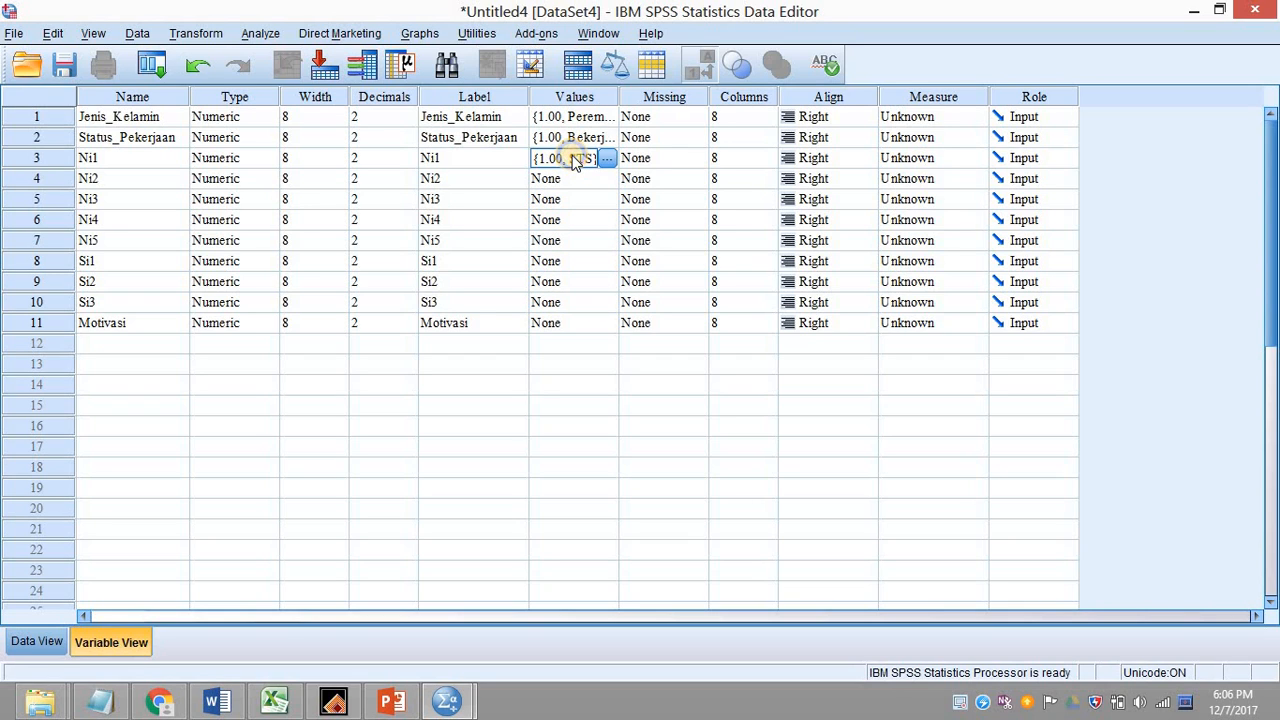
{"action": "right_click", "coordinate": [575, 163]}
{"action": "left_click", "coordinate": [600, 167]}
{"action": "left_click", "coordinate": [570, 163]}
{"action": "right_click", "coordinate": [570, 168]}
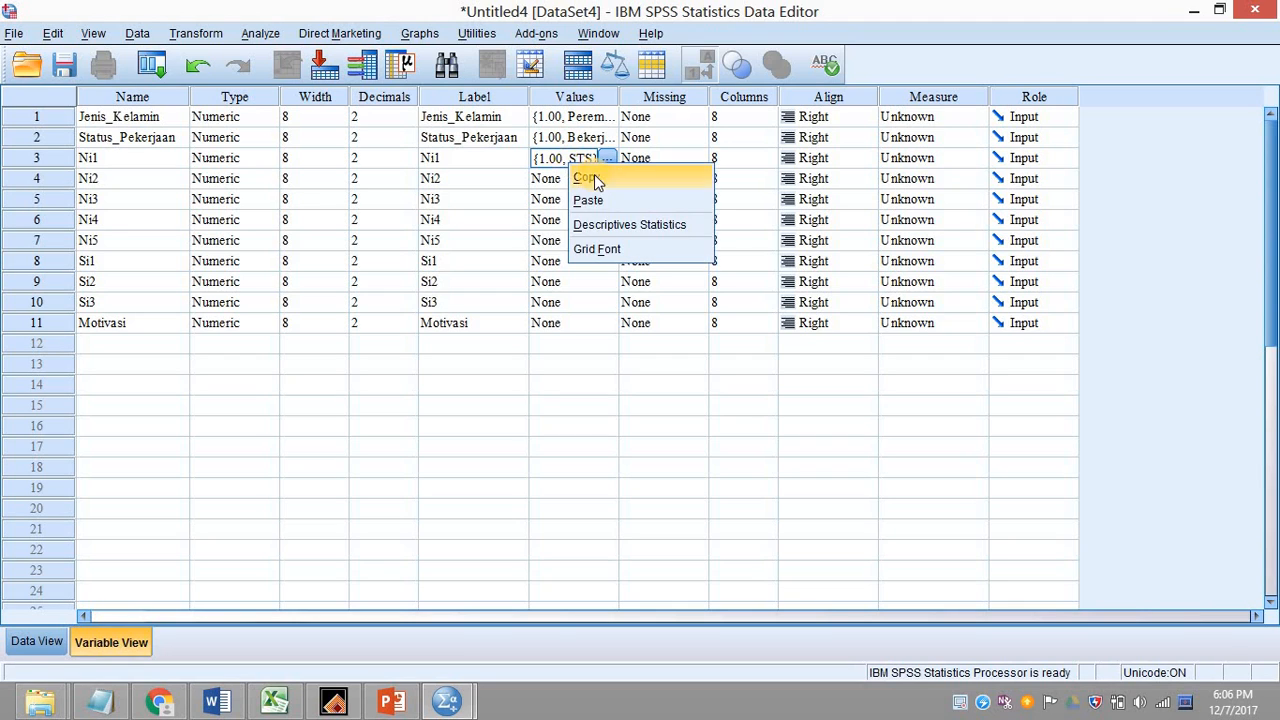
{"action": "left_click", "coordinate": [590, 177]}
{"action": "left_click_drag", "start_coordinate": [594, 180], "coordinate": [590, 303]}
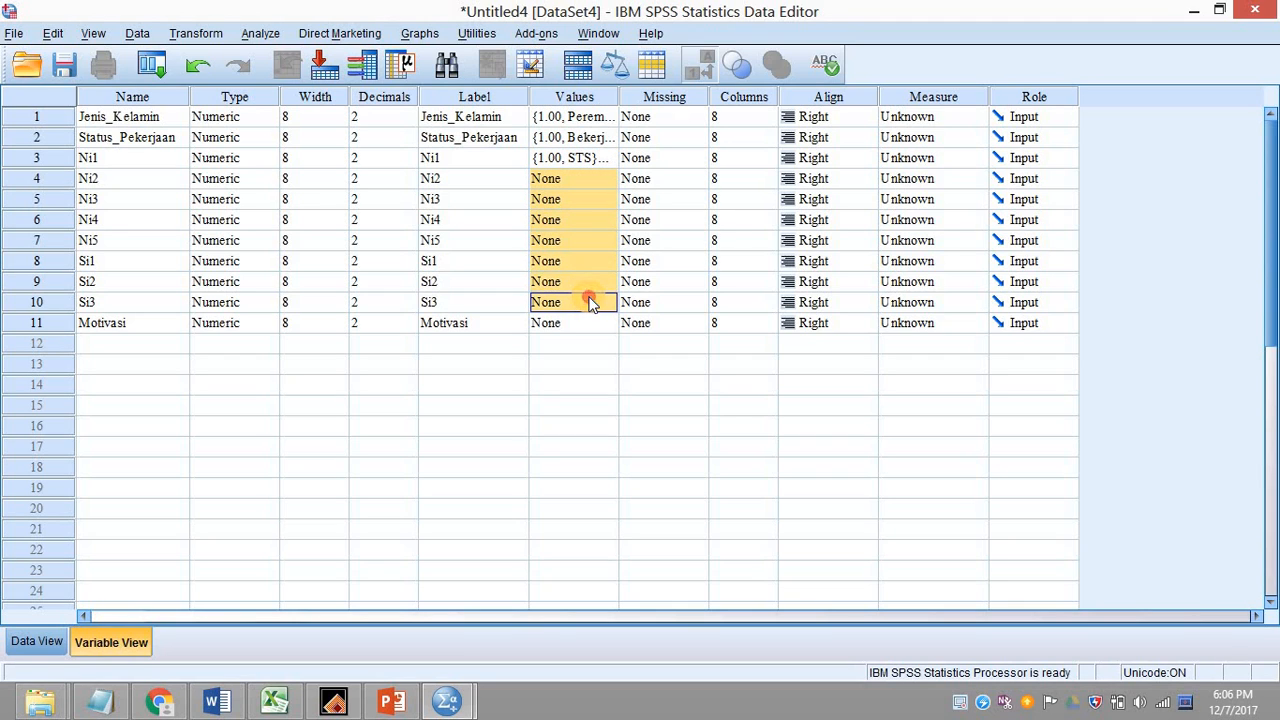
{"action": "right_click", "coordinate": [581, 199]}
{"action": "left_click", "coordinate": [618, 241]}
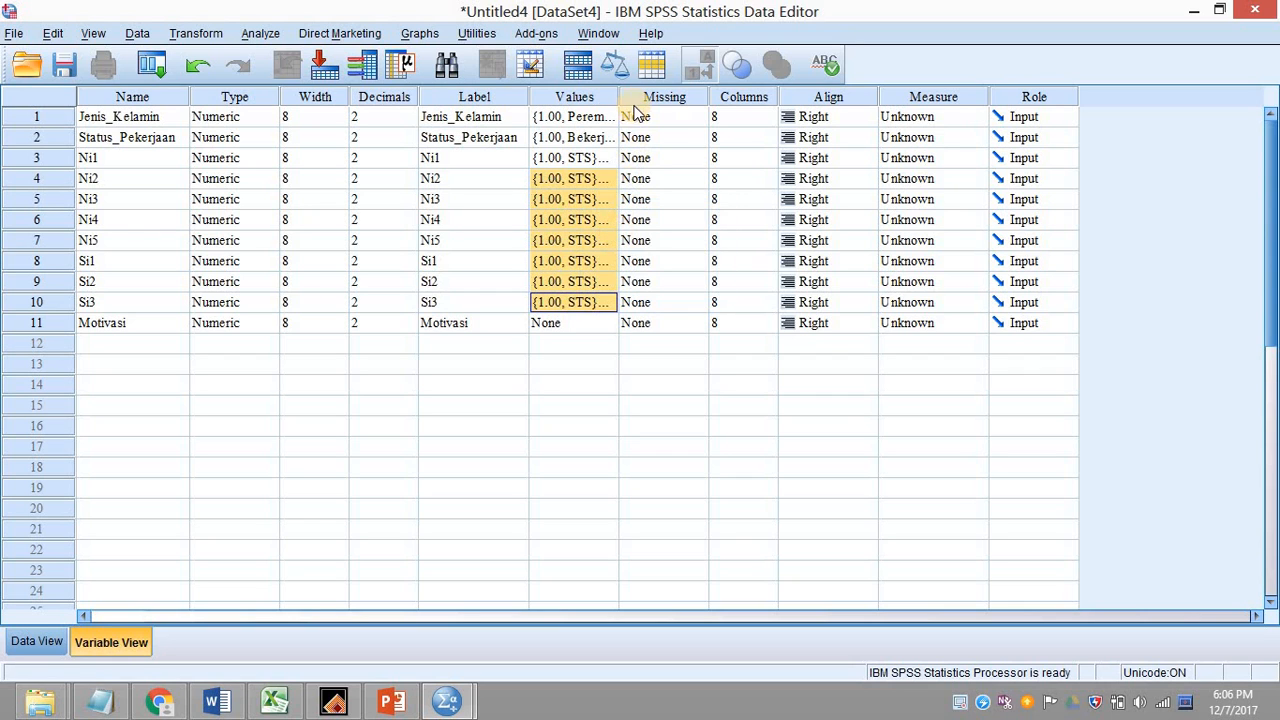
Widen the Values column and check the value labels copied to Si3, leaving them without changes.
{"action": "left_click_drag", "start_coordinate": [620, 97], "coordinate": [720, 97]}
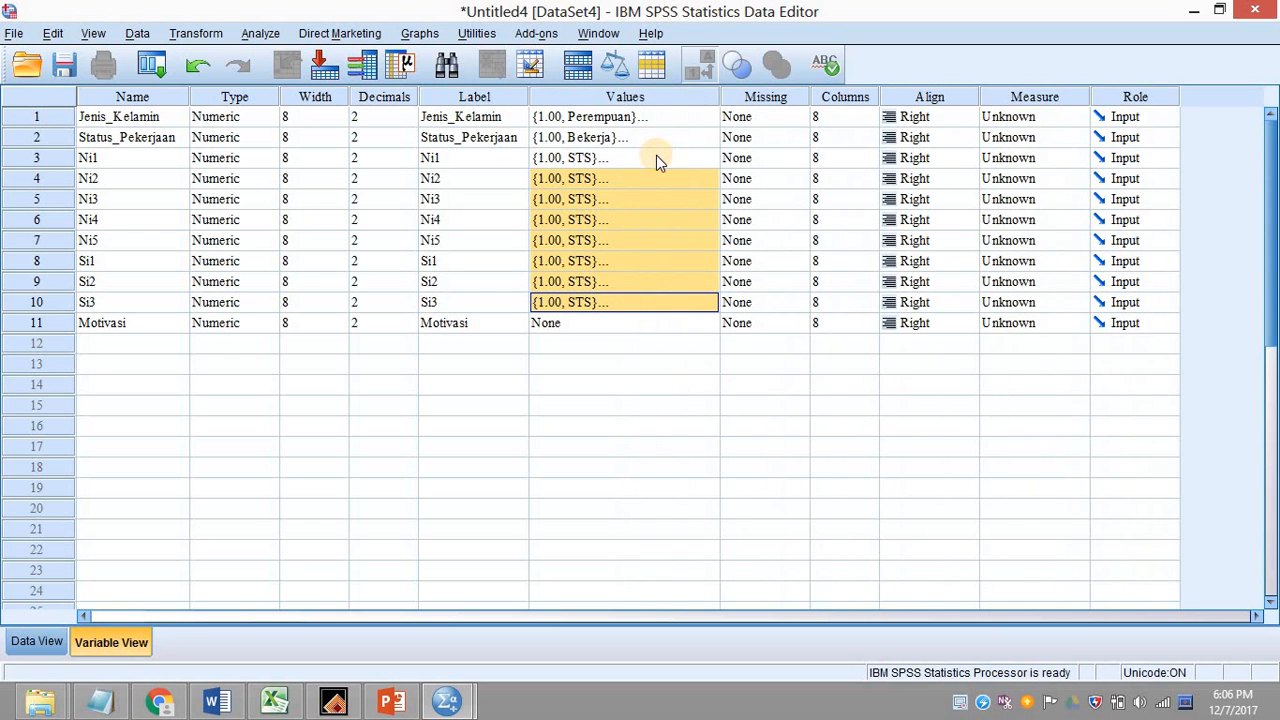
{"action": "left_click", "coordinate": [700, 304]}
{"action": "left_click", "coordinate": [704, 303]}
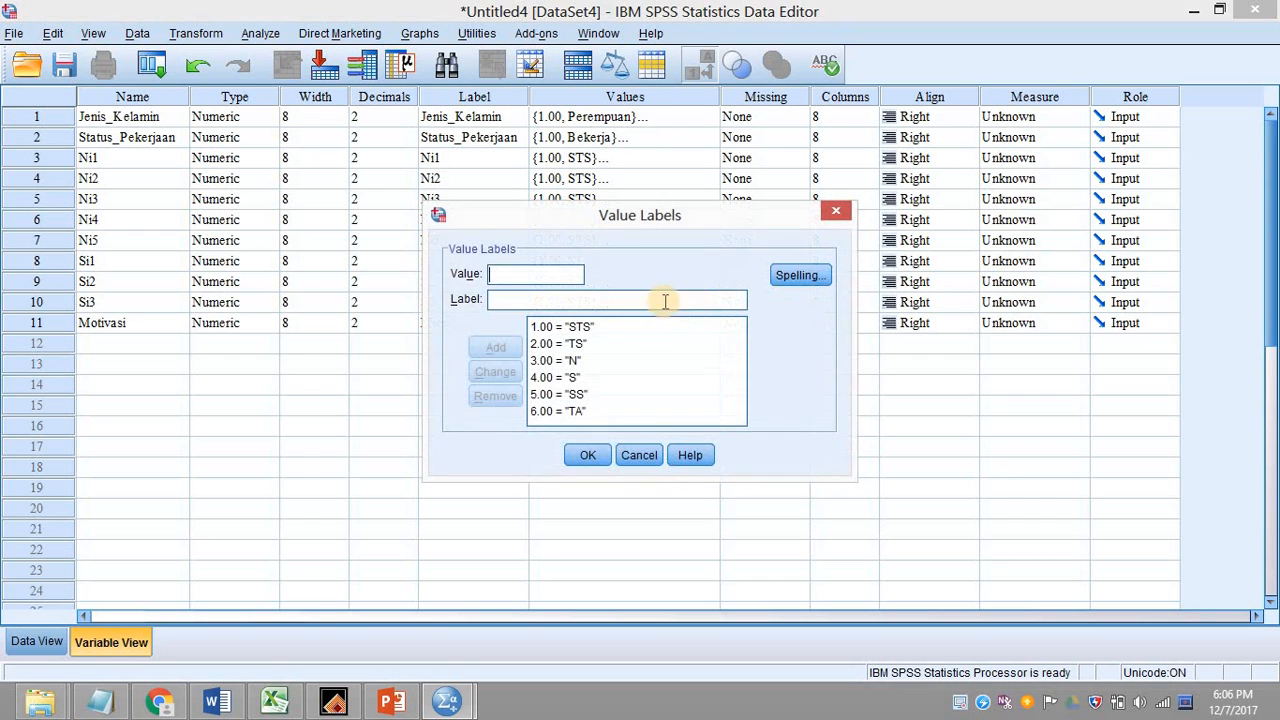
{"action": "left_click", "coordinate": [640, 454]}
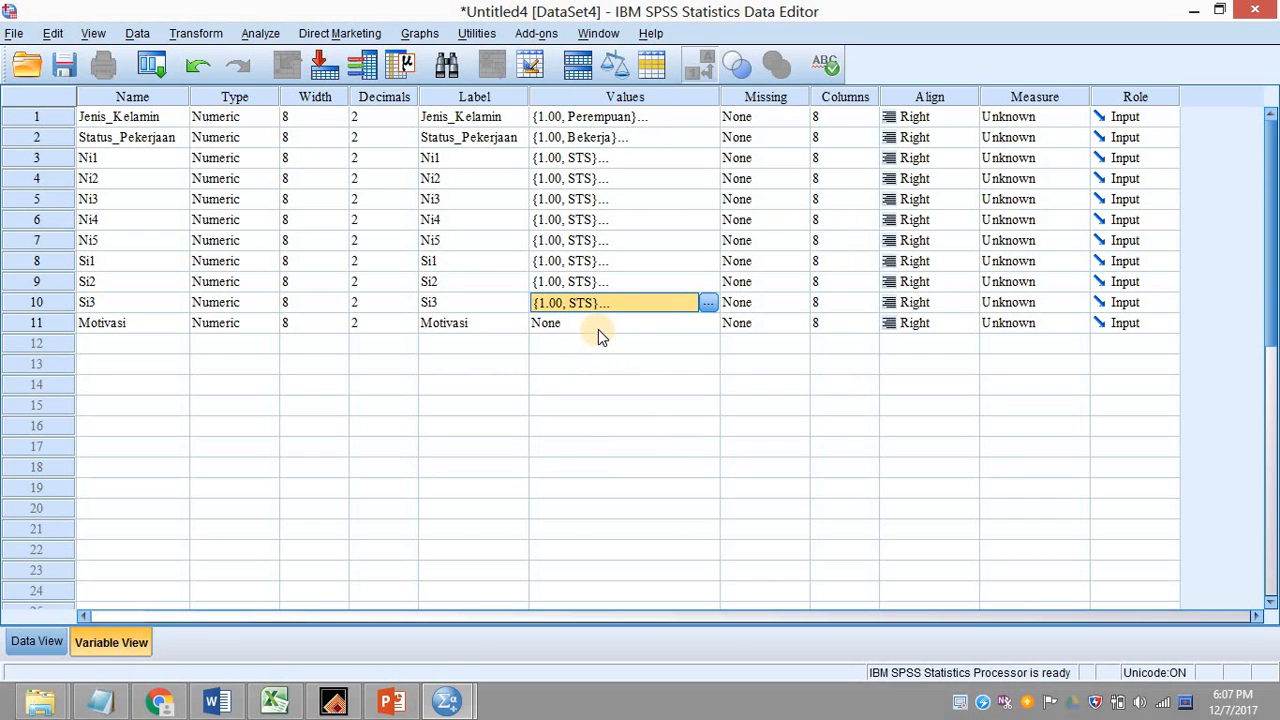
Look at the variables in Data View and read the open and closed motivation questions in Notepad.
{"action": "left_click", "coordinate": [600, 330]}
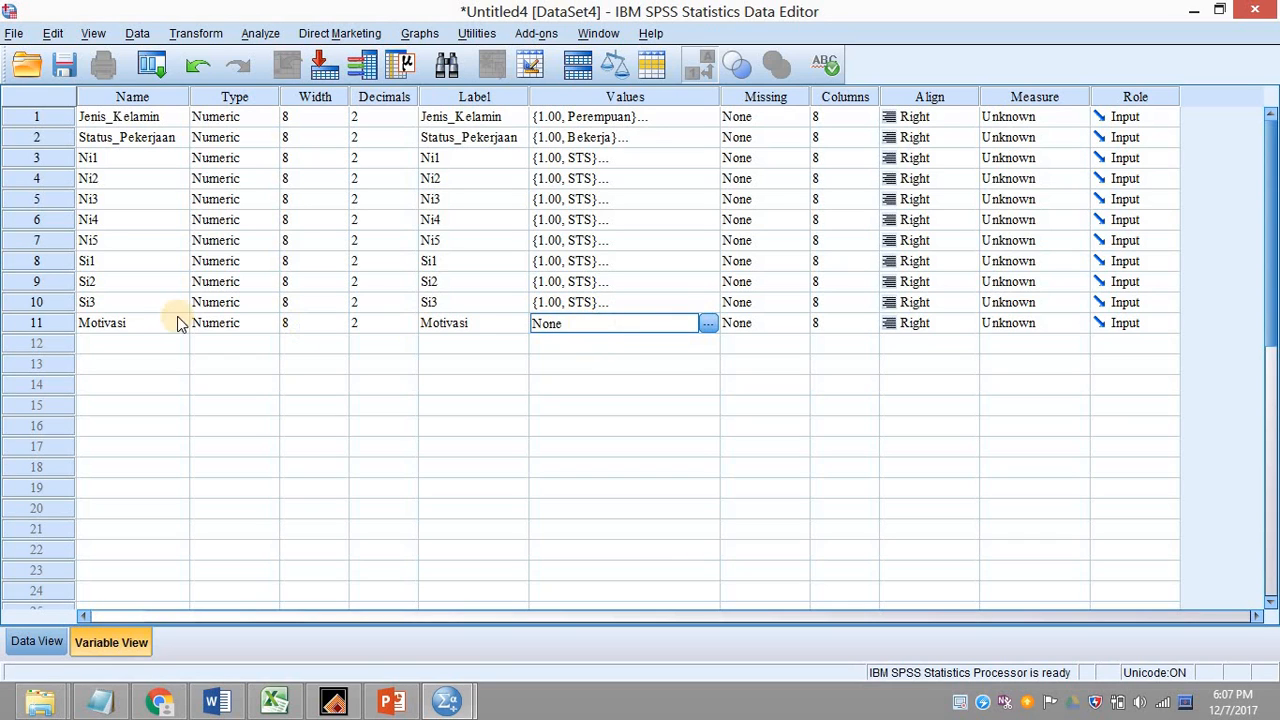
{"action": "left_click", "coordinate": [127, 324]}
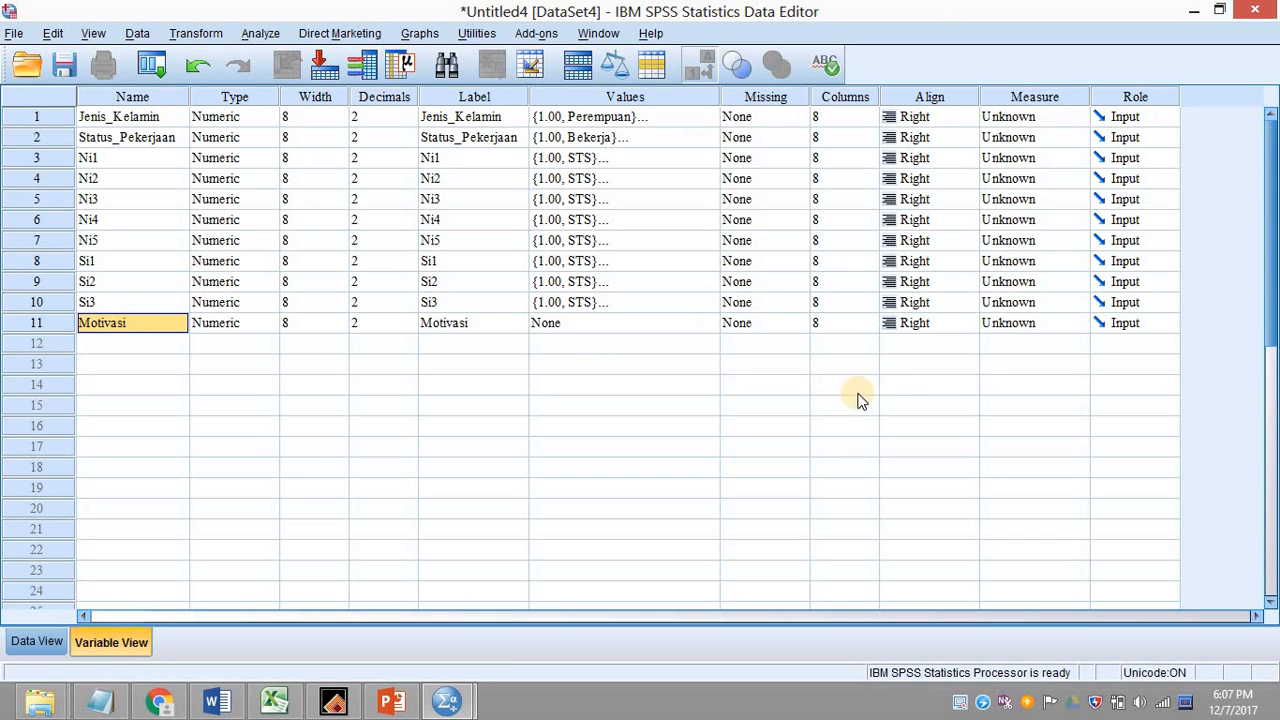
{"action": "left_click", "coordinate": [42, 641]}
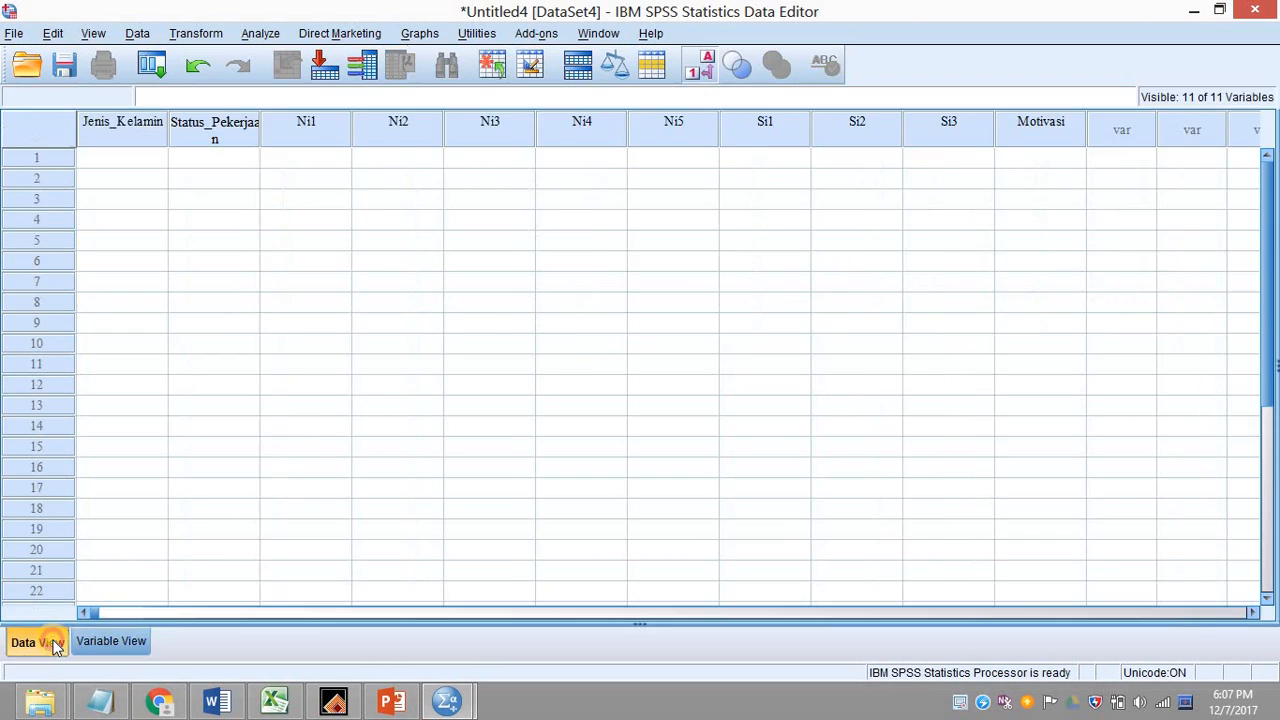
{"action": "left_click", "coordinate": [126, 649]}
{"action": "left_click", "coordinate": [100, 702]}
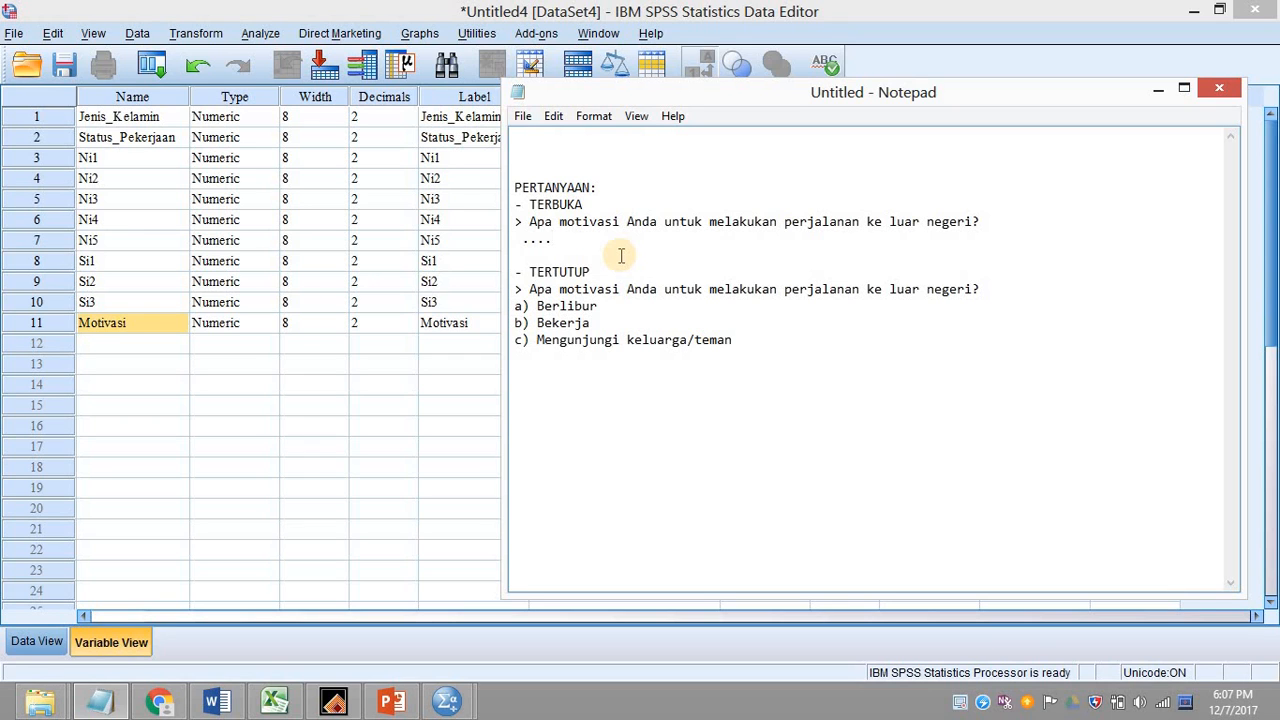
{"action": "left_click", "coordinate": [388, 466]}
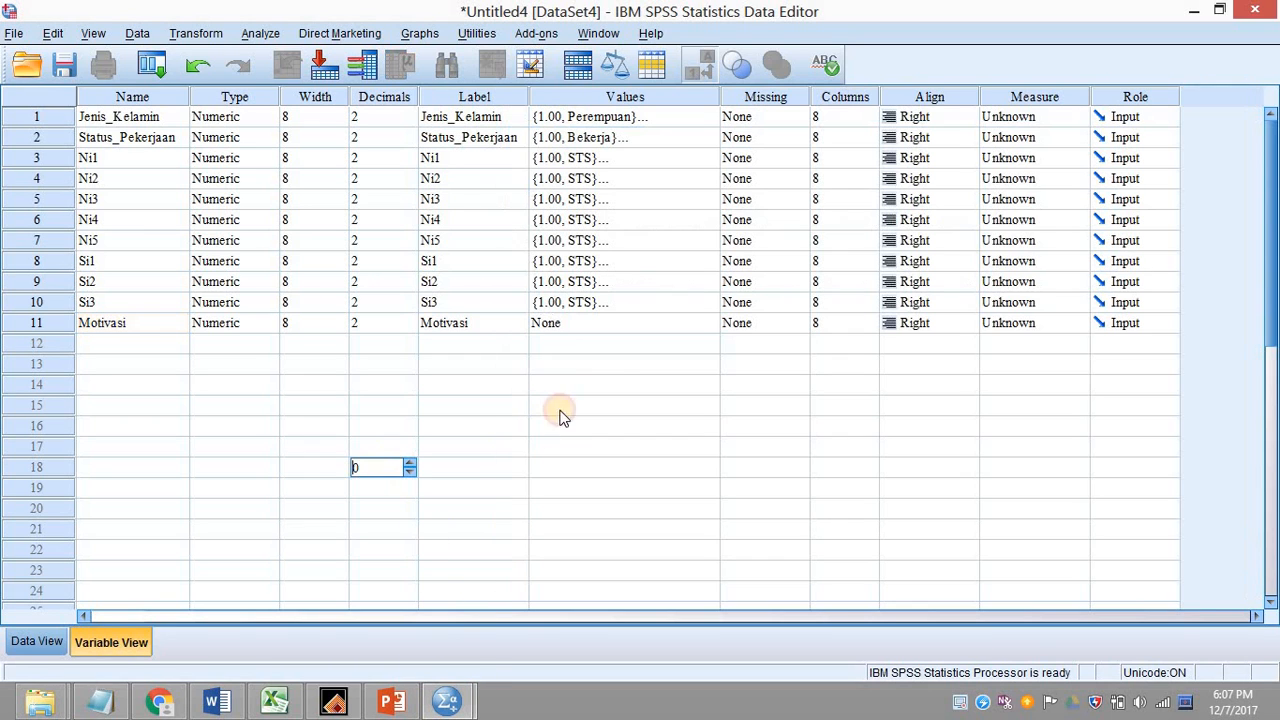
Open the value labels of Motivasi and add value 1 with the label "Berlibur", following the answer options in Notepad.
{"action": "left_click", "coordinate": [689, 320]}
{"action": "left_click", "coordinate": [708, 322]}
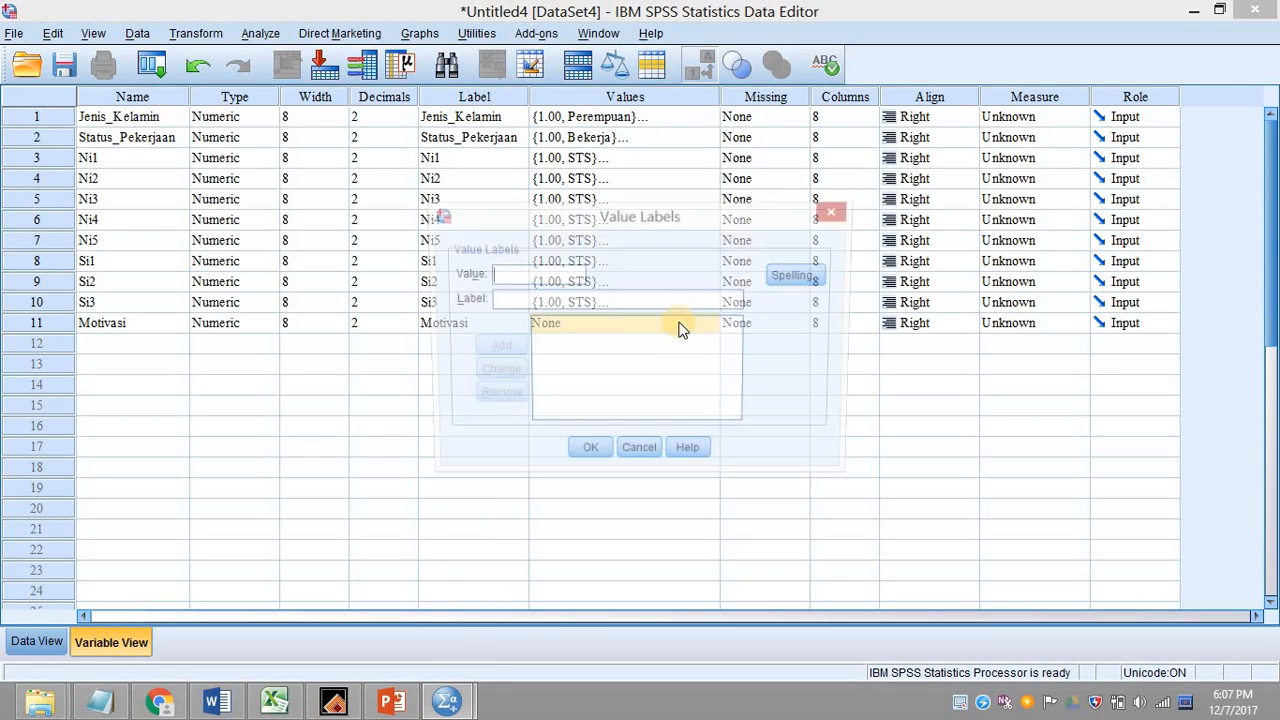
{"action": "type", "text": "1"}
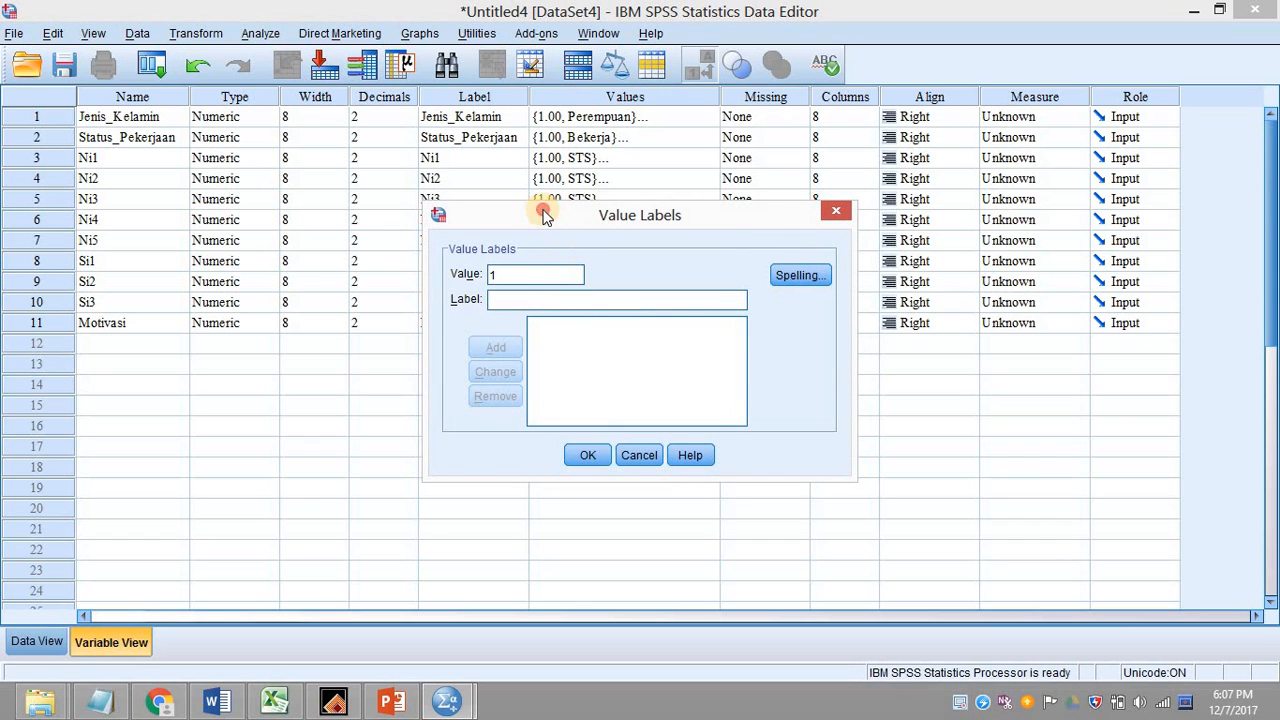
{"action": "left_click_drag", "start_coordinate": [545, 217], "coordinate": [750, 208]}
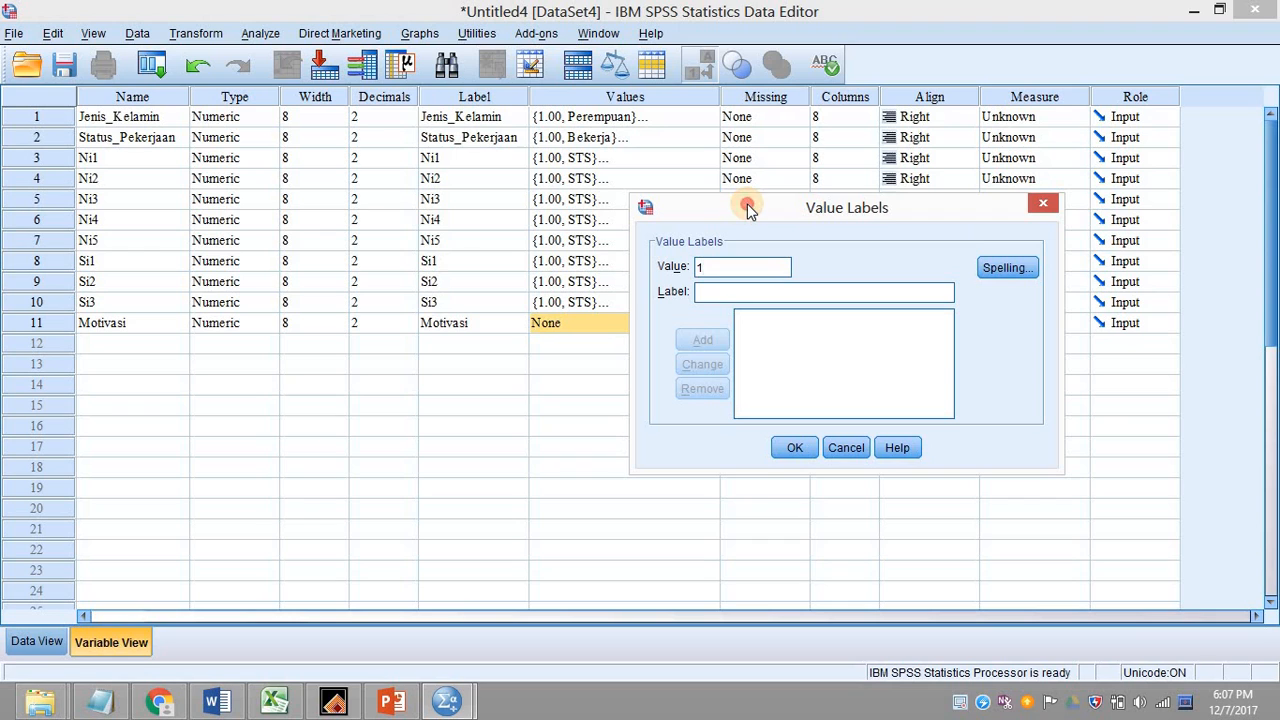
{"action": "left_click", "coordinate": [730, 291]}
{"action": "type", "text": "bER"}
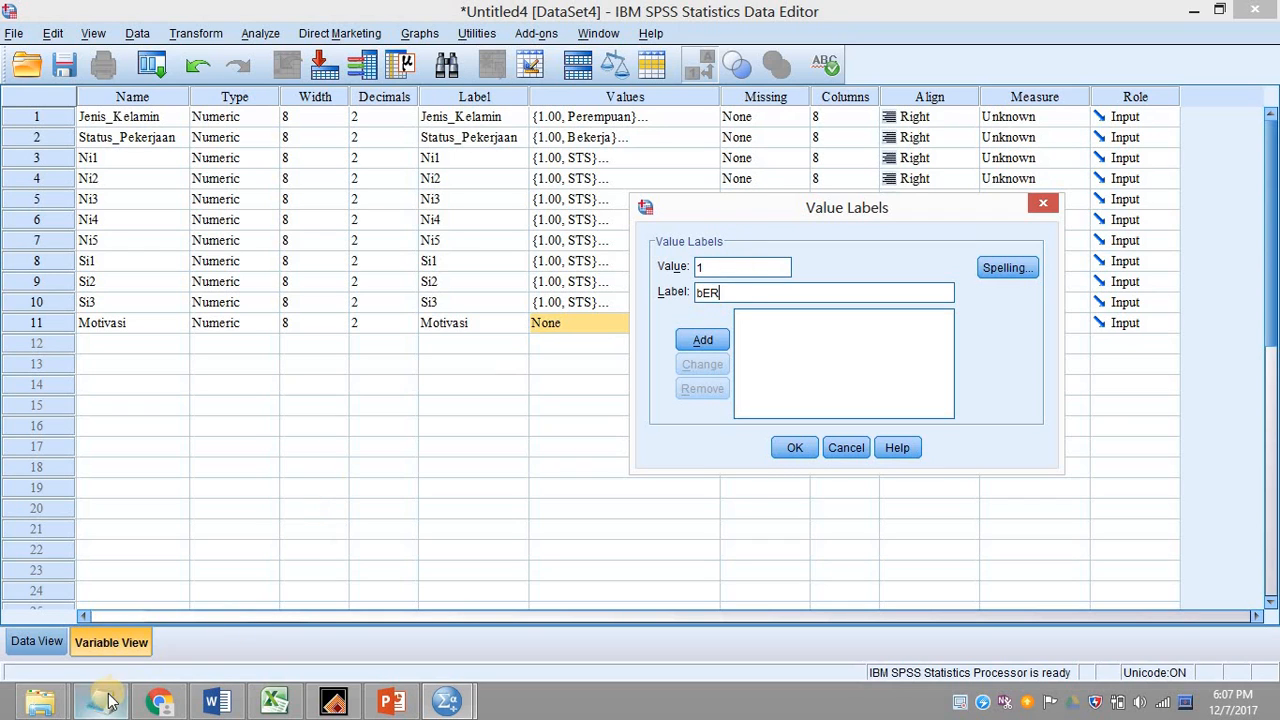
{"action": "left_click", "coordinate": [102, 700]}
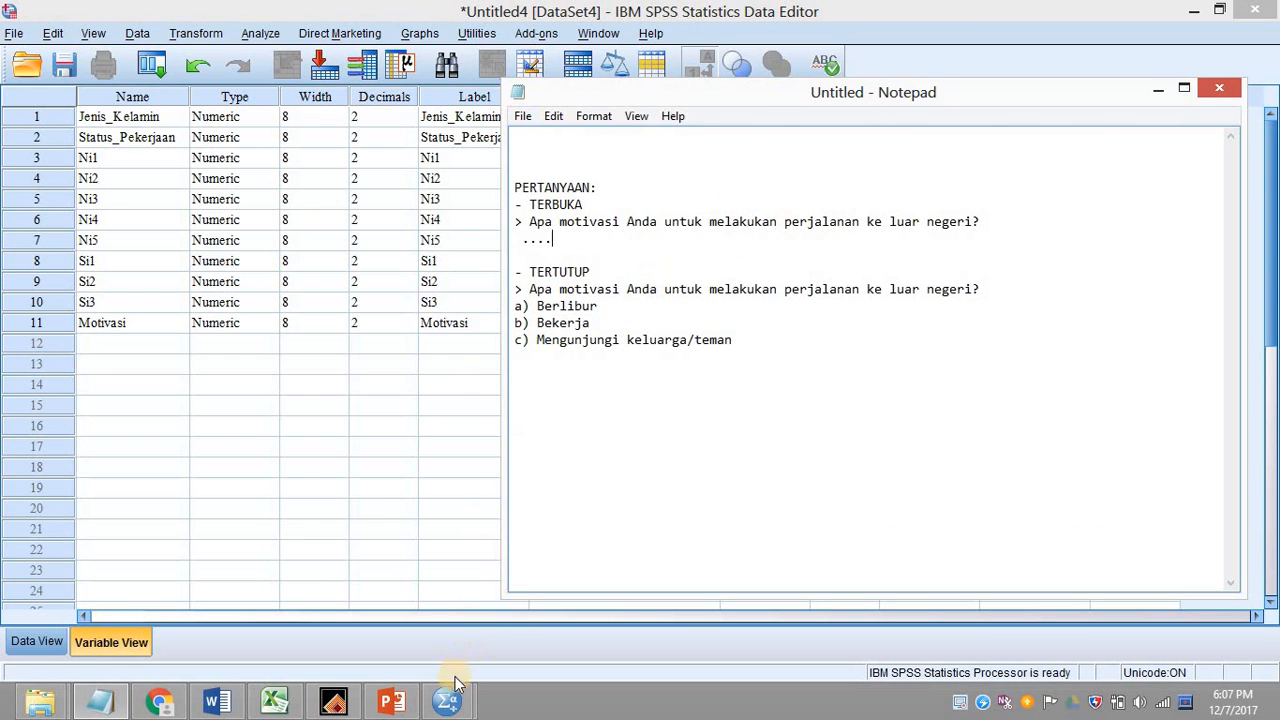
{"action": "left_click", "coordinate": [426, 449]}
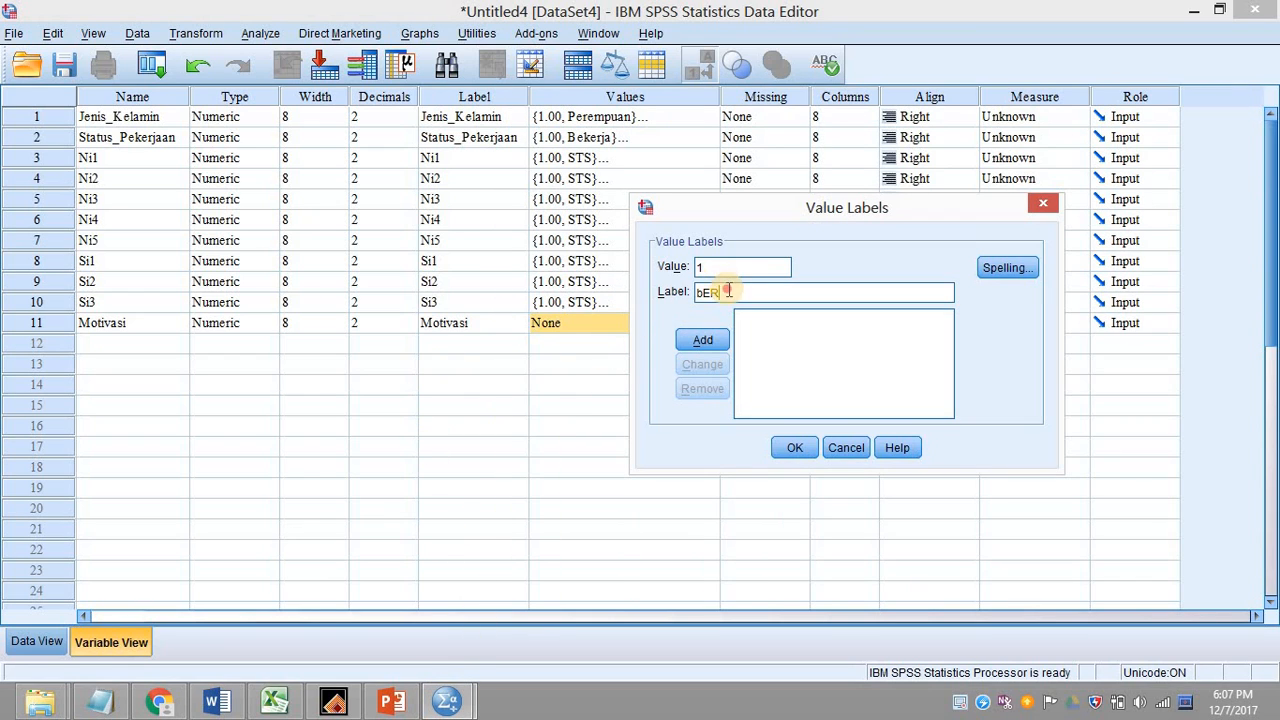
{"action": "left_click_drag", "start_coordinate": [727, 290], "coordinate": [667, 297]}
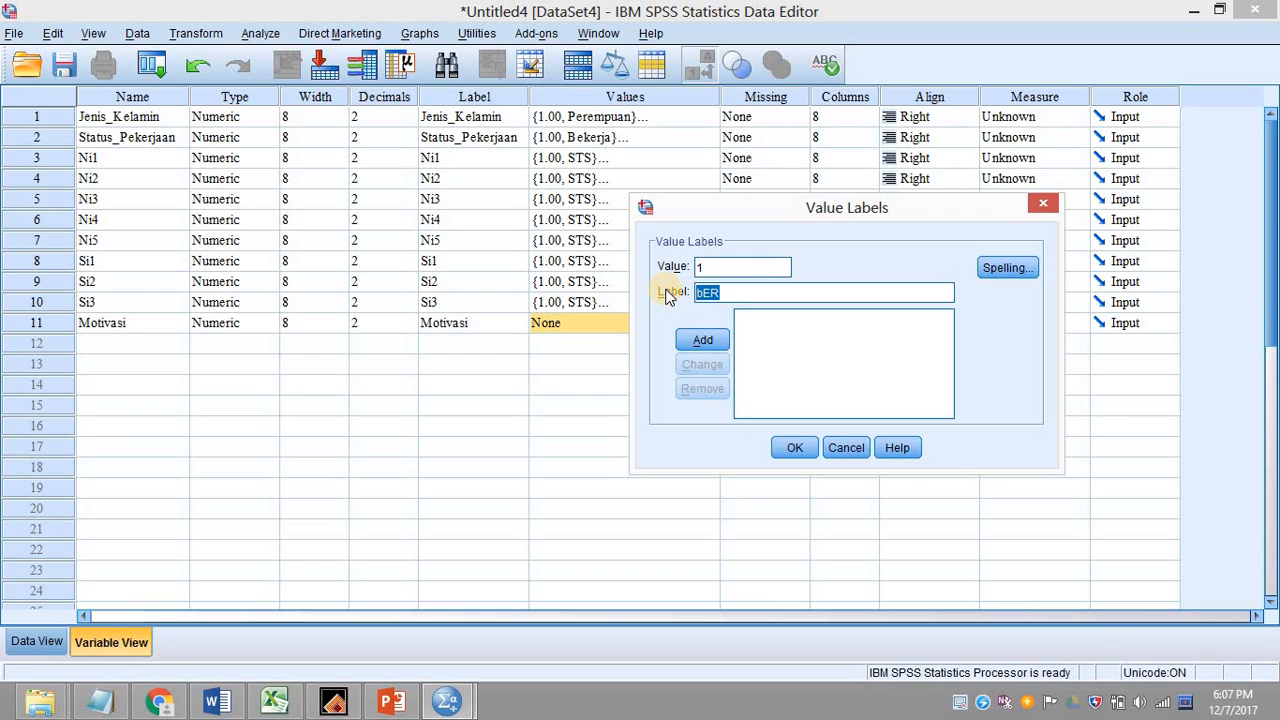
{"action": "type", "text": "Berlibur"}
{"action": "left_click", "coordinate": [712, 341]}
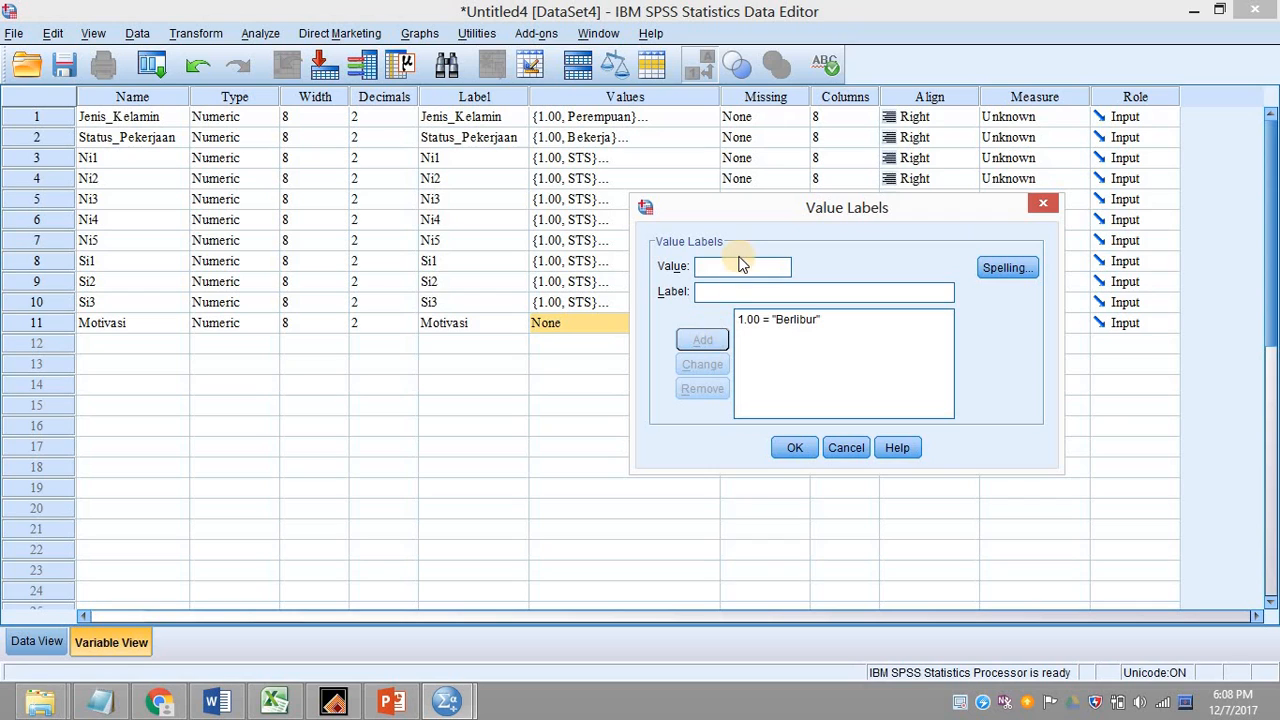
Add value 2 with the label "Bekerja" to the Motivasi value labels.
{"action": "type", "text": "2"}
{"action": "left_click", "coordinate": [728, 290]}
{"action": "type", "text": "Beker"}
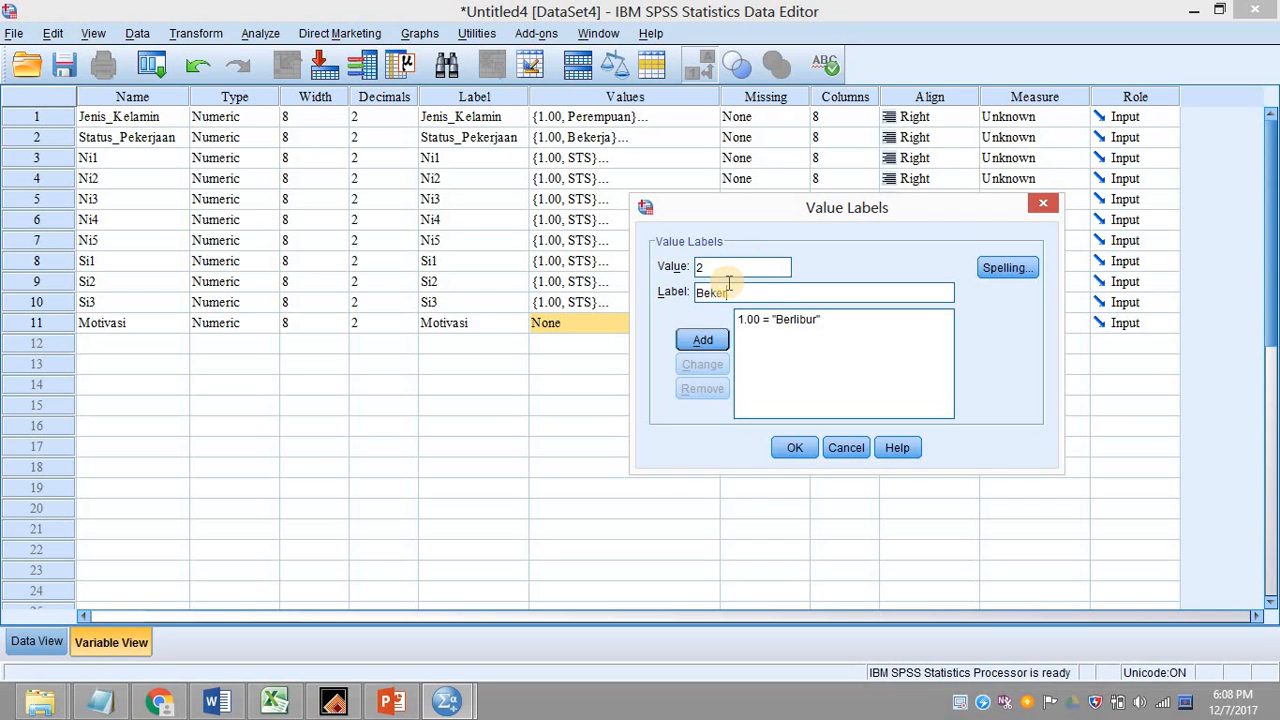
{"action": "type", "text": "ja"}
{"action": "left_click", "coordinate": [703, 340]}
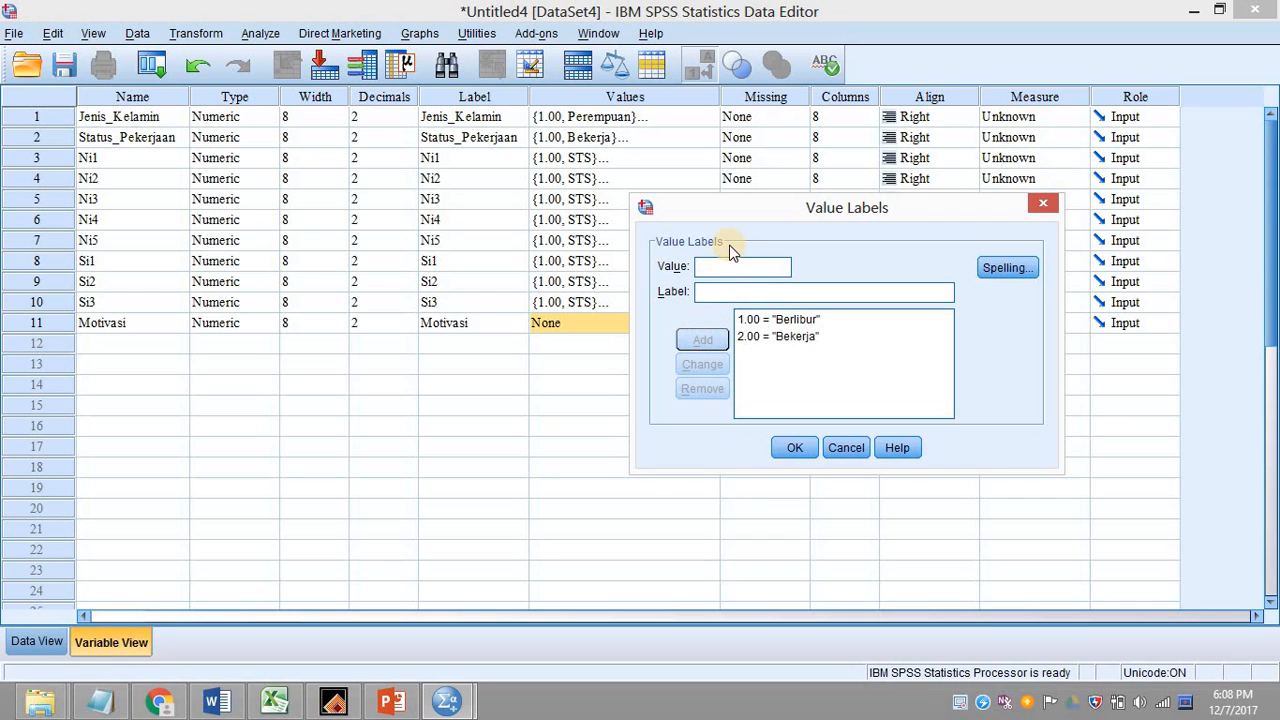
Add value 3 with the label "Mengunjungi keluarga/teman" to the Motivasi value labels.
{"action": "type", "text": "3"}
{"action": "left_click", "coordinate": [727, 290]}
{"action": "type", "text": "M"}
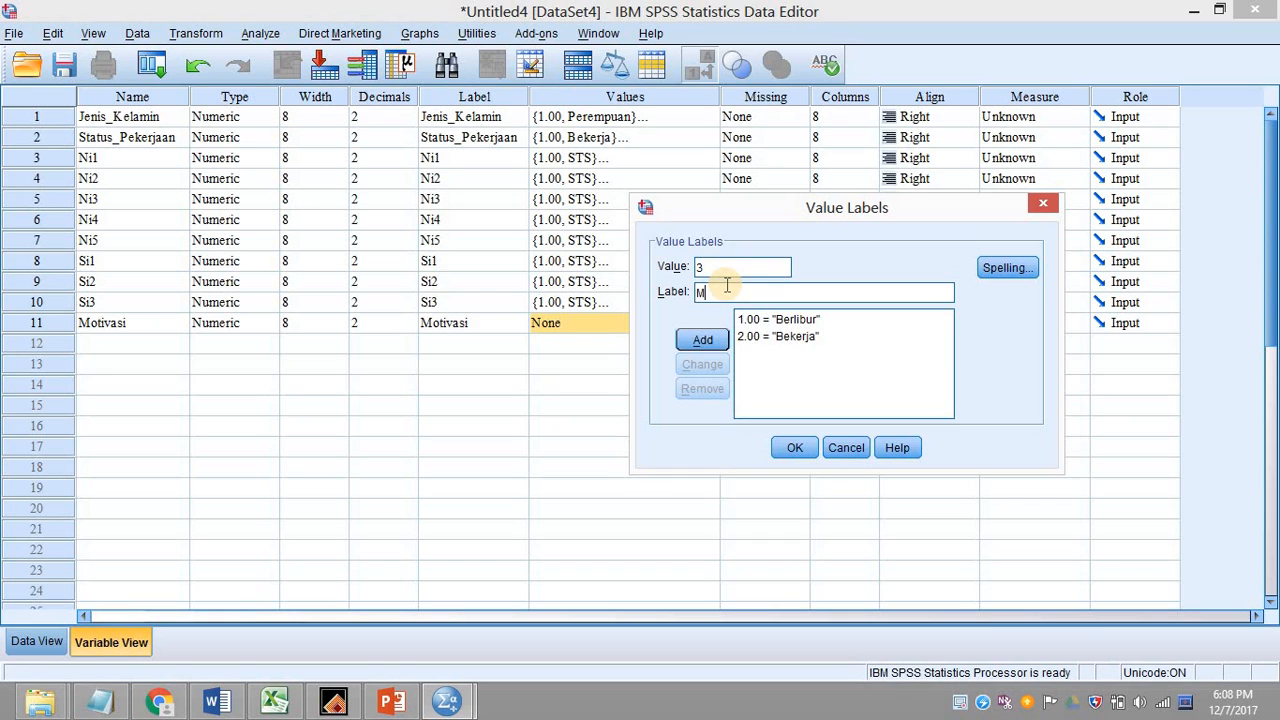
{"action": "type", "text": "engunjungi keluarga/teman"}
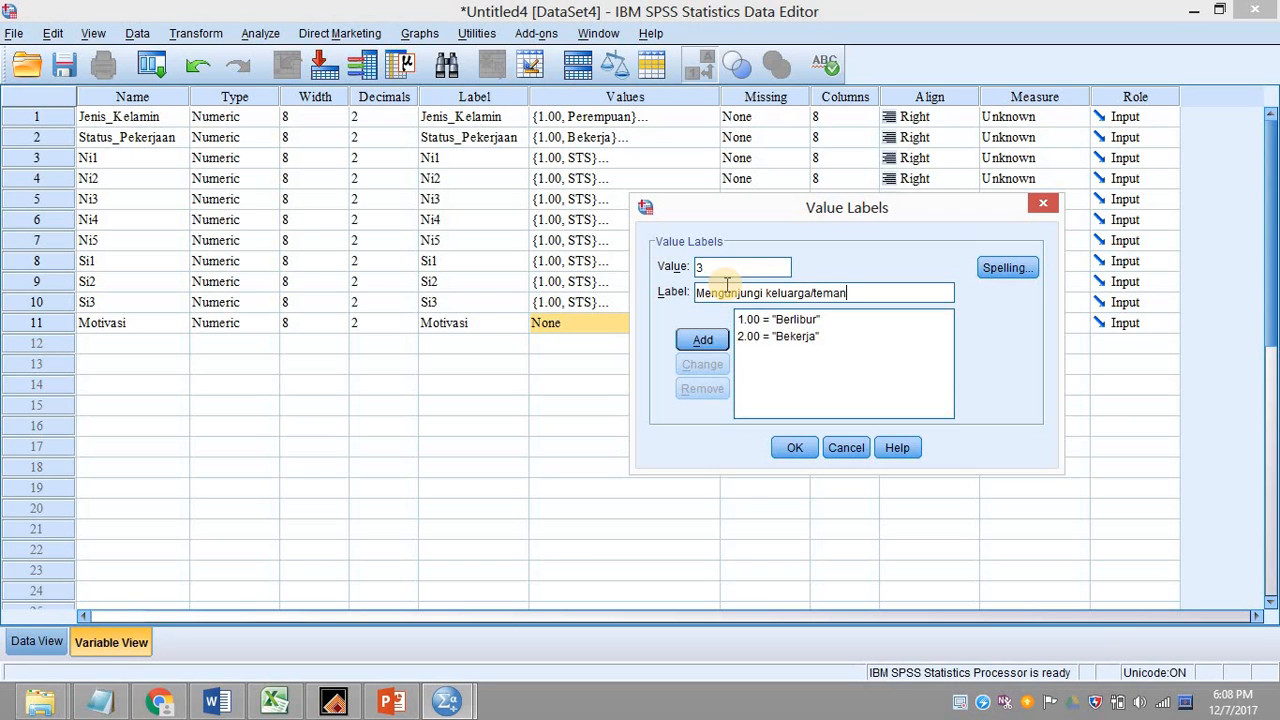
{"action": "left_click", "coordinate": [701, 341]}
{"action": "left_click", "coordinate": [711, 268]}
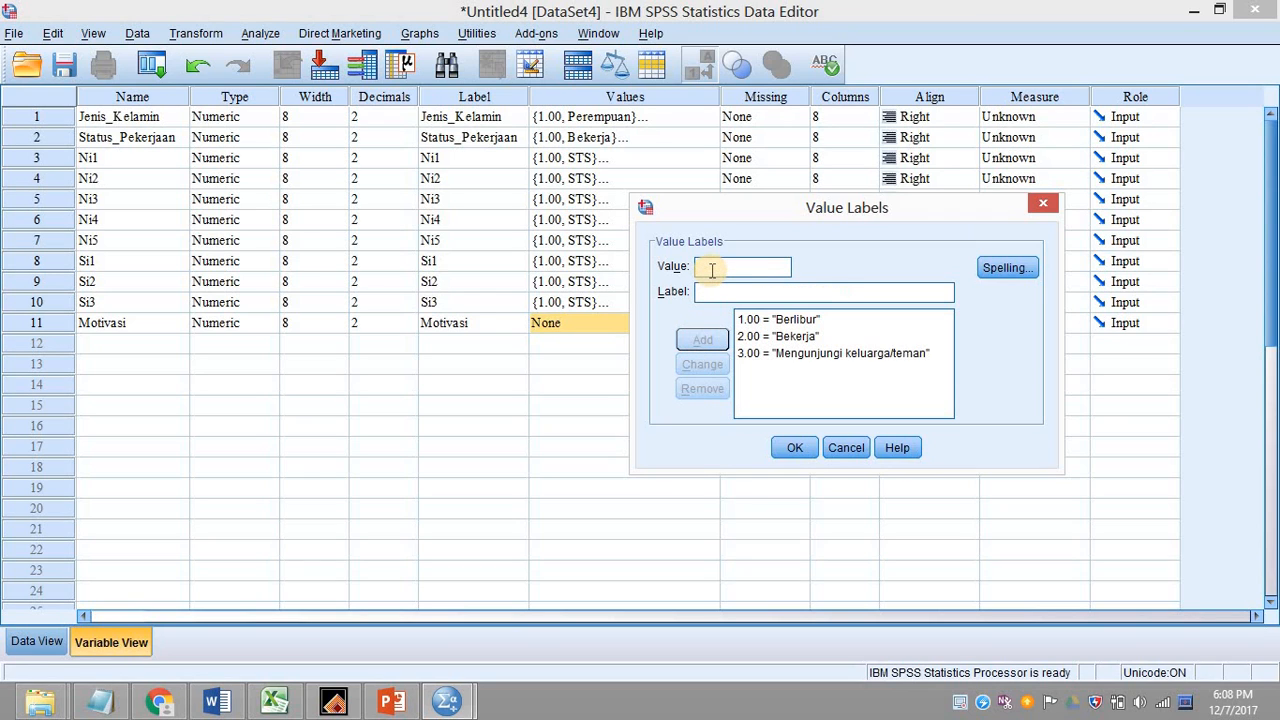
Add value 4 with the label "Belajar" to the Motivasi value labels.
{"action": "type", "text": "4"}
{"action": "left_click", "coordinate": [726, 294]}
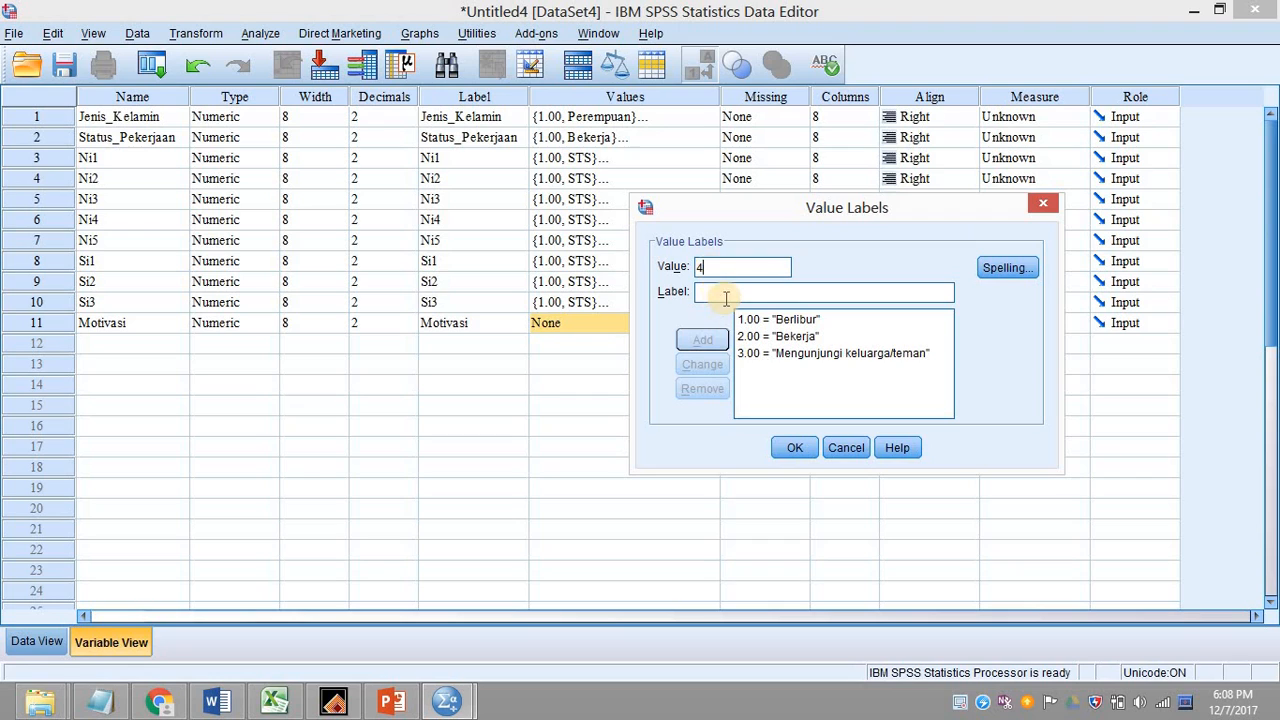
{"action": "type", "text": "B"}
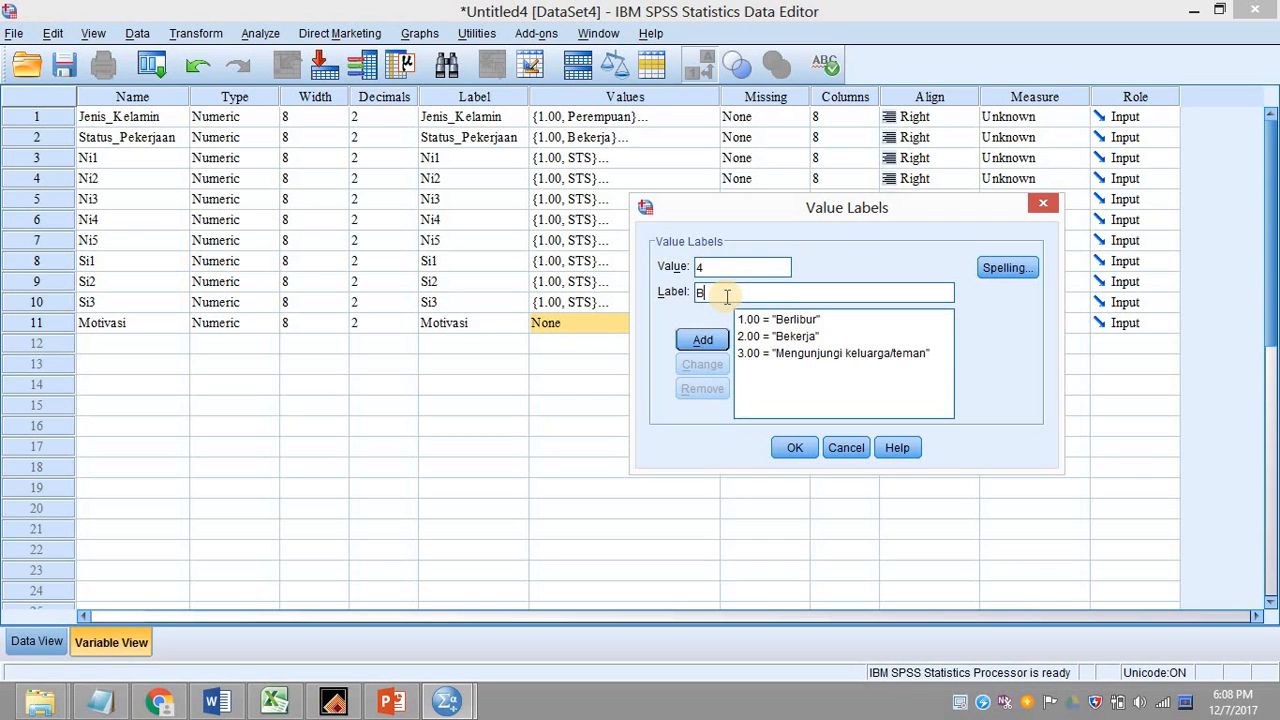
{"action": "key", "text": "BackSpace"}
{"action": "type", "text": "Sekolah"}
{"action": "key", "text": "BackSpace"}
{"action": "key", "text": "BackSpace"}
{"action": "key", "text": "BackSpace"}
{"action": "key", "text": "BackSpace"}
{"action": "key", "text": "BackSpace"}
{"action": "key", "text": "BackSpace"}
{"action": "key", "text": "BackSpace"}
{"action": "type", "text": "Belajar"}
{"action": "left_click", "coordinate": [702, 340]}
Add value 5 with the label "Berobat" and apply the value labels to Motivasi.
{"action": "type", "text": "5"}
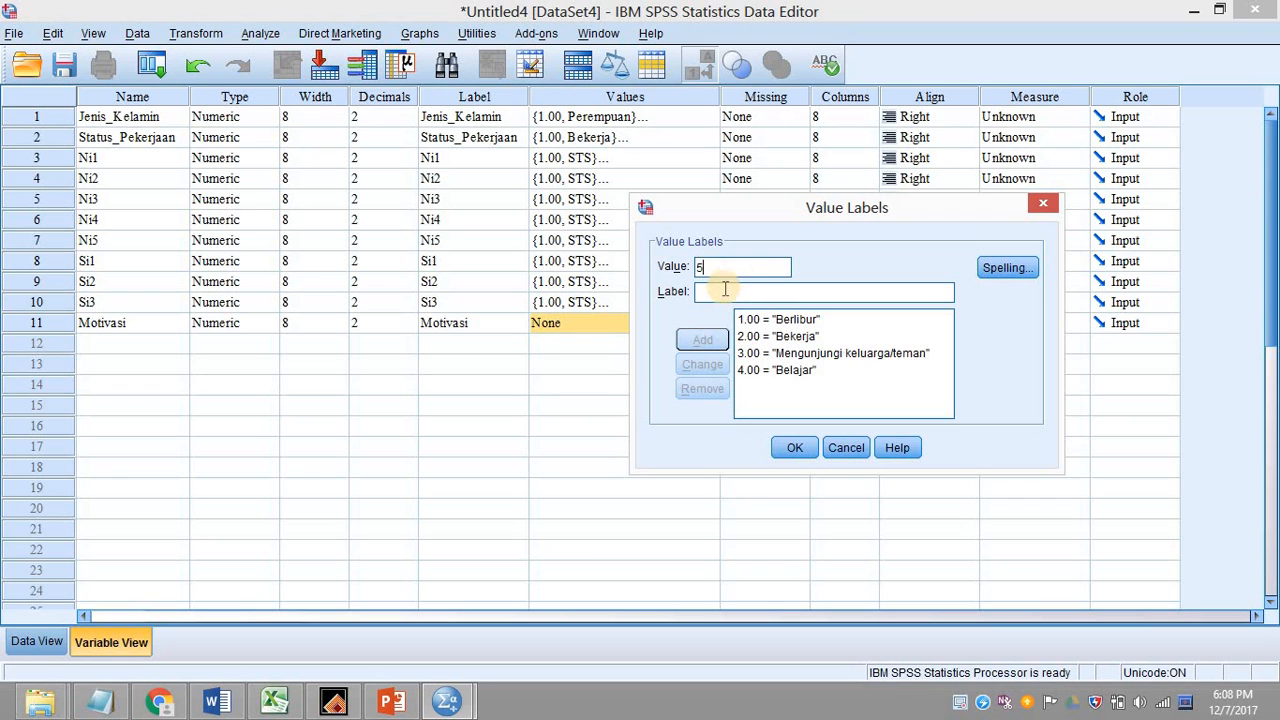
{"action": "left_click", "coordinate": [724, 291]}
{"action": "type", "text": "Berobat"}
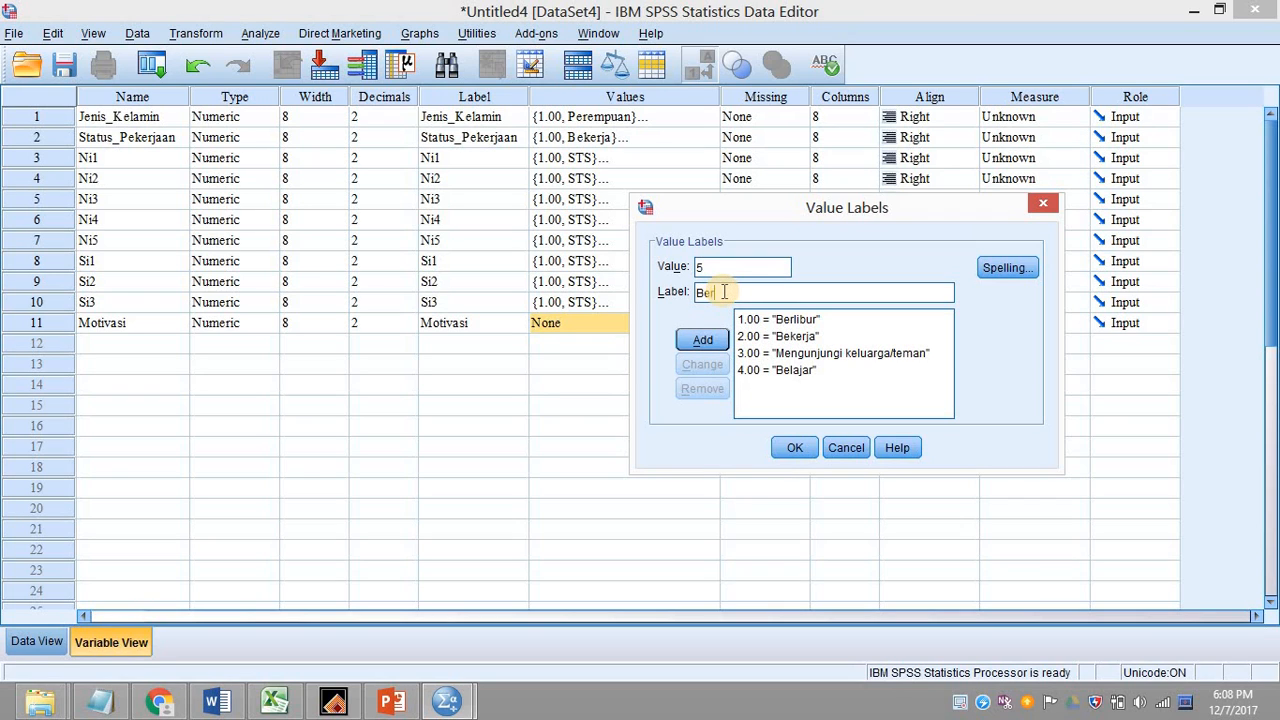
{"action": "left_click", "coordinate": [702, 340]}
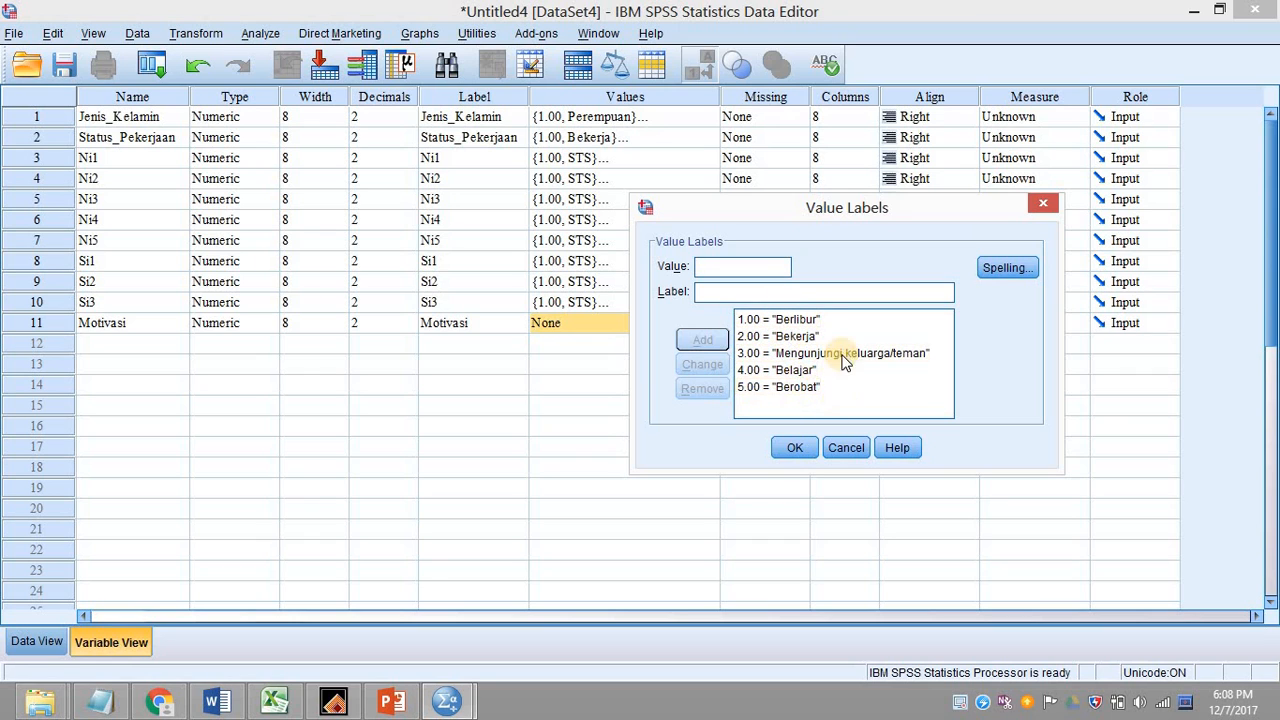
{"action": "left_click", "coordinate": [797, 449]}
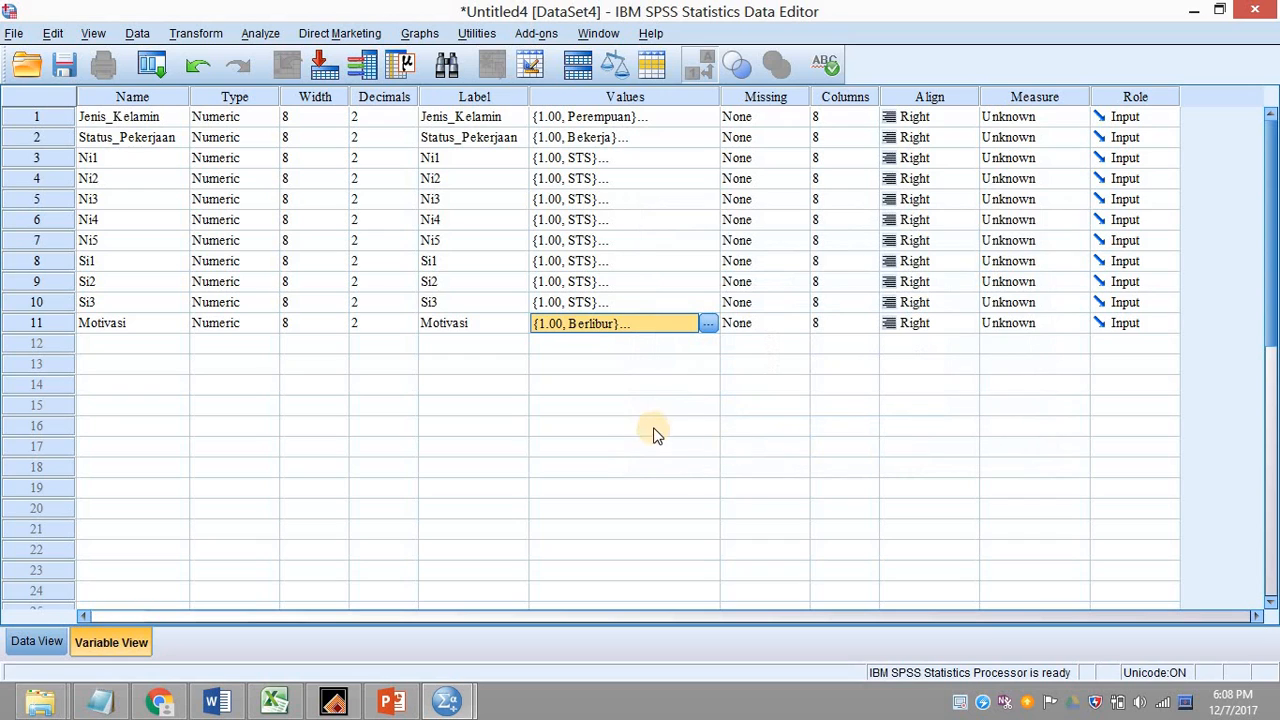
{"action": "left_click", "coordinate": [641, 344]}
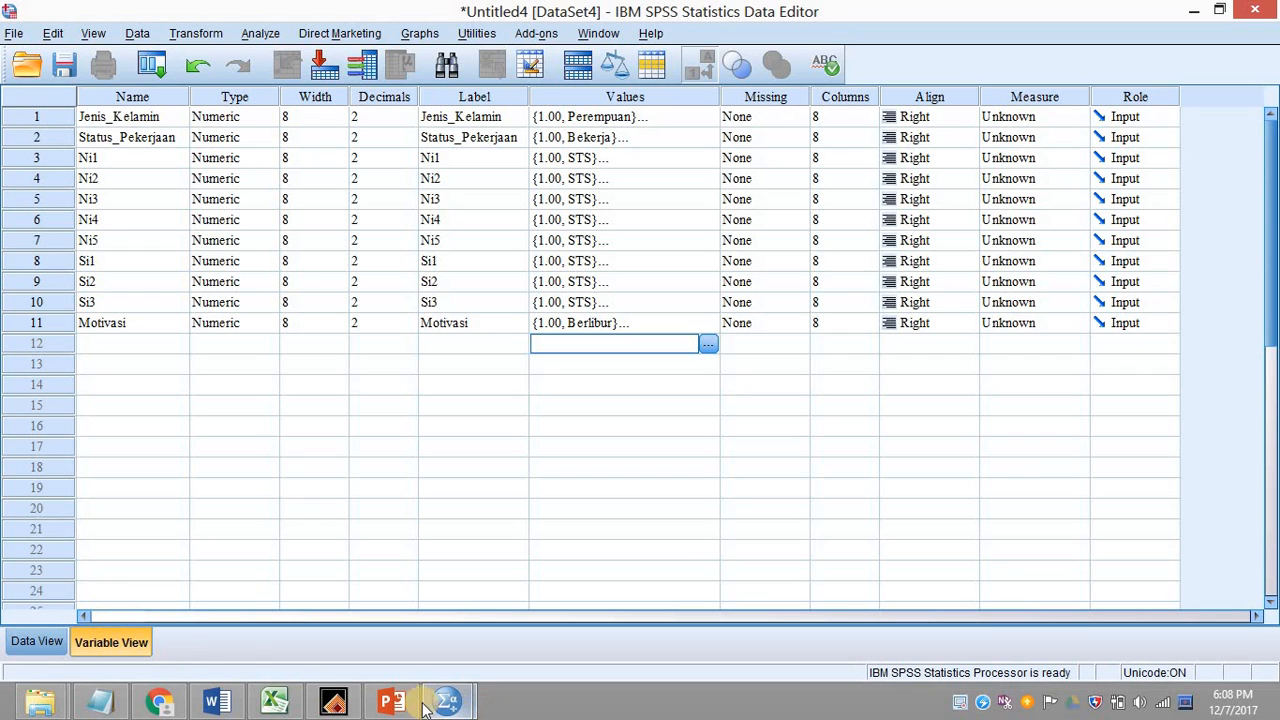
In Notepad, replace the dots under the open (TERBUKA) question with the answer "berlibur, berziarah, bertemu keluarga".
{"action": "left_click", "coordinate": [229, 656]}
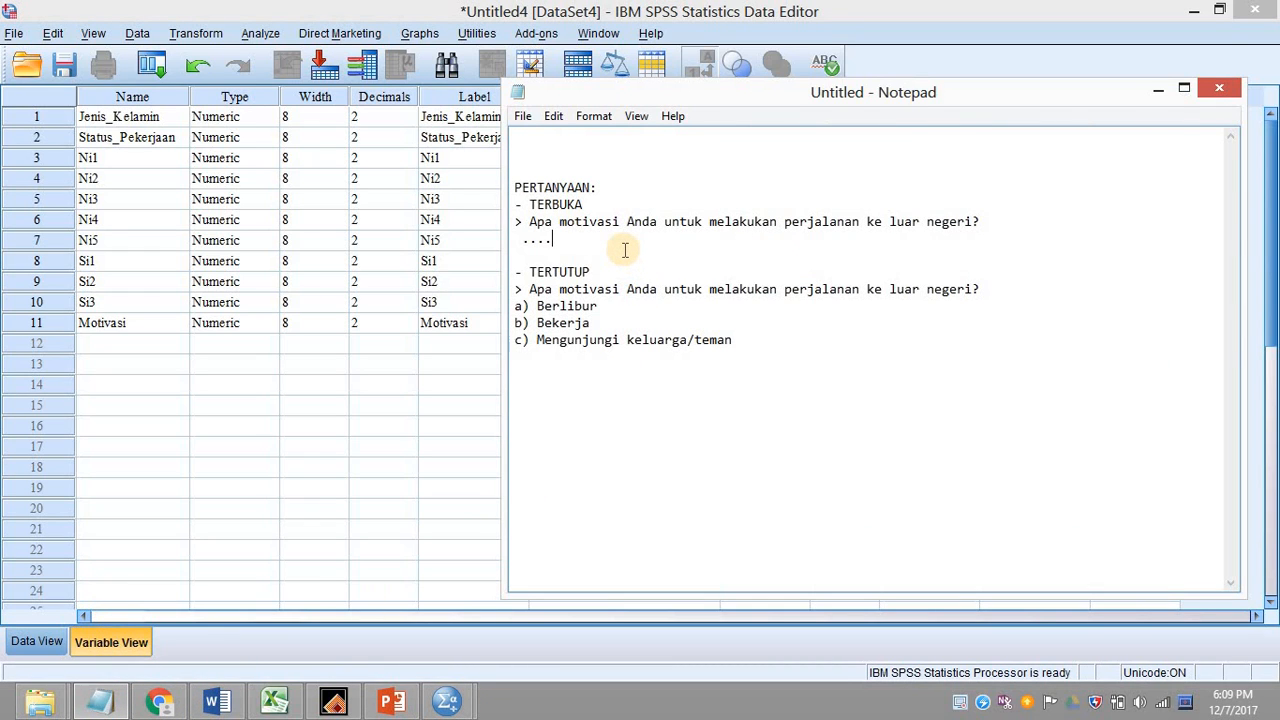
{"action": "key", "text": "BackSpace"}
{"action": "key", "text": "BackSpace"}
{"action": "type", "text": "berlibur, be"}
{"action": "key", "text": "BackSpace"}
{"action": "key", "text": "BackSpace"}
{"action": "type", "text": "bersia"}
{"action": "key", "text": "BackSpace"}
{"action": "key", "text": "BackSpace"}
{"action": "key", "text": "BackSpace"}
{"action": "type", "text": "ziarah"}
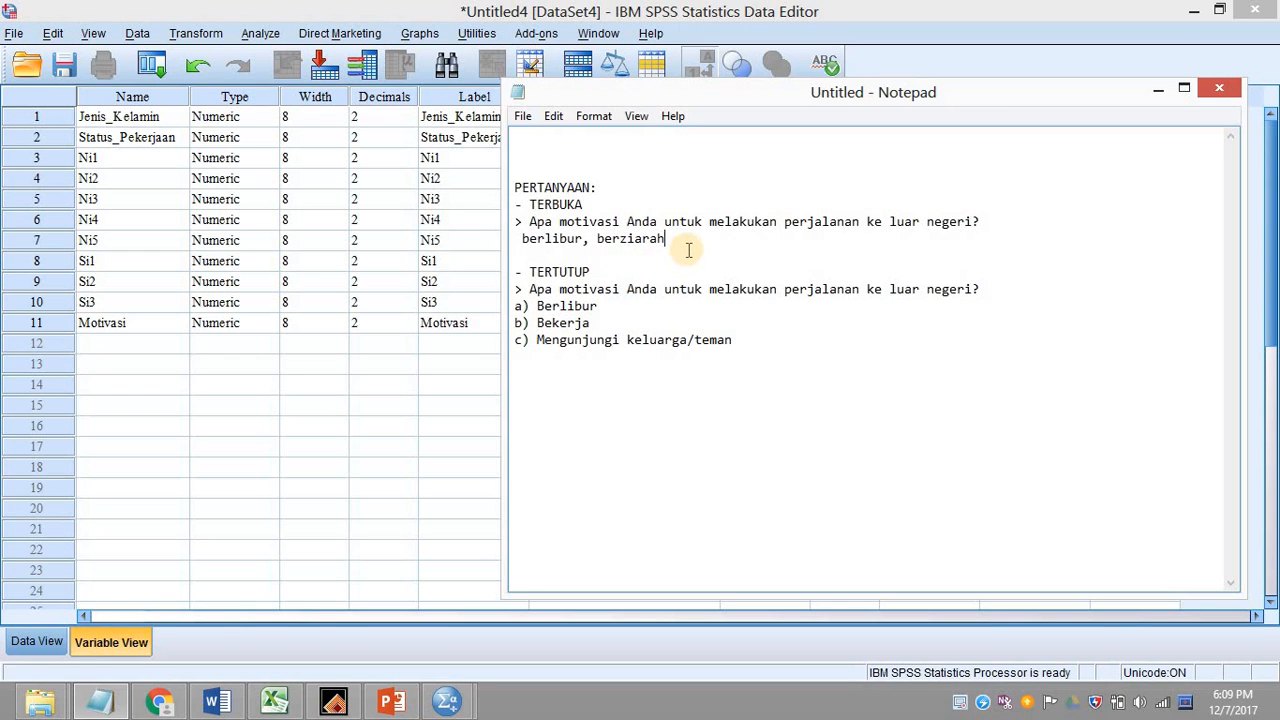
{"action": "type", "text": ", bertemu keluarga"}
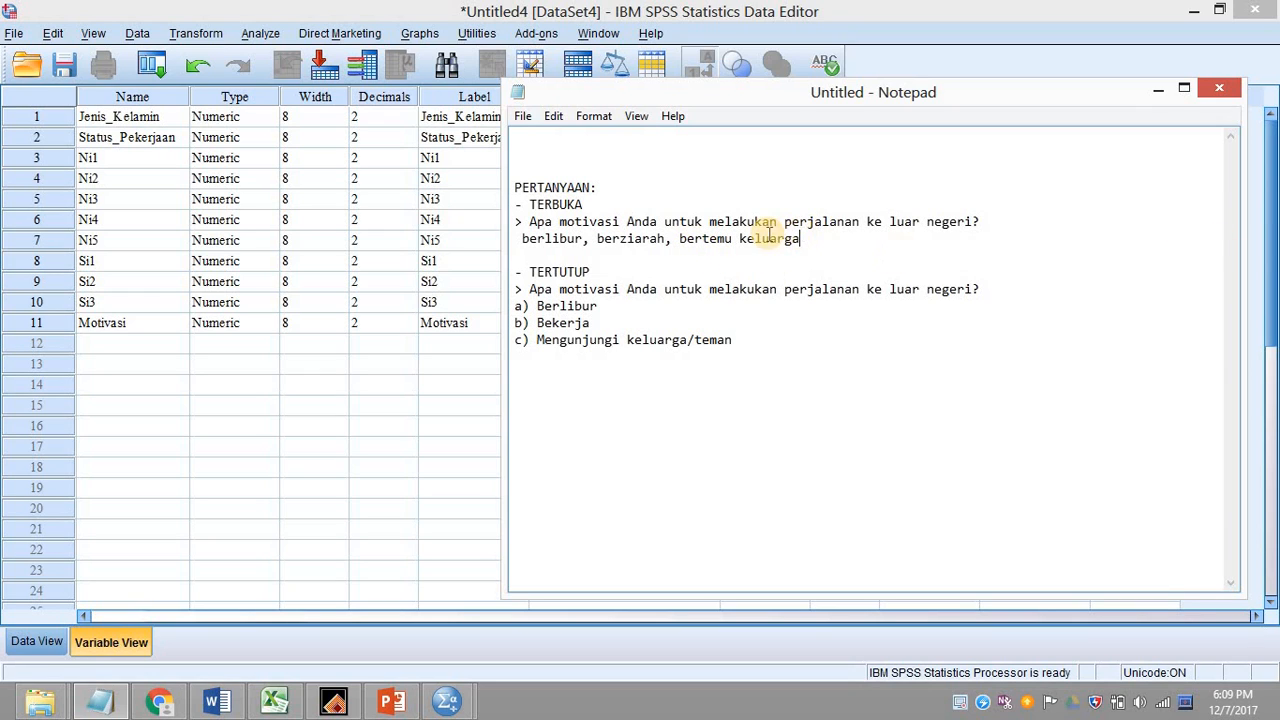
Rename the Motivasi variable as Motivasi1 in SPSS and mark the first open answer, "berlibur", in Notepad.
{"action": "left_click", "coordinate": [340, 384]}
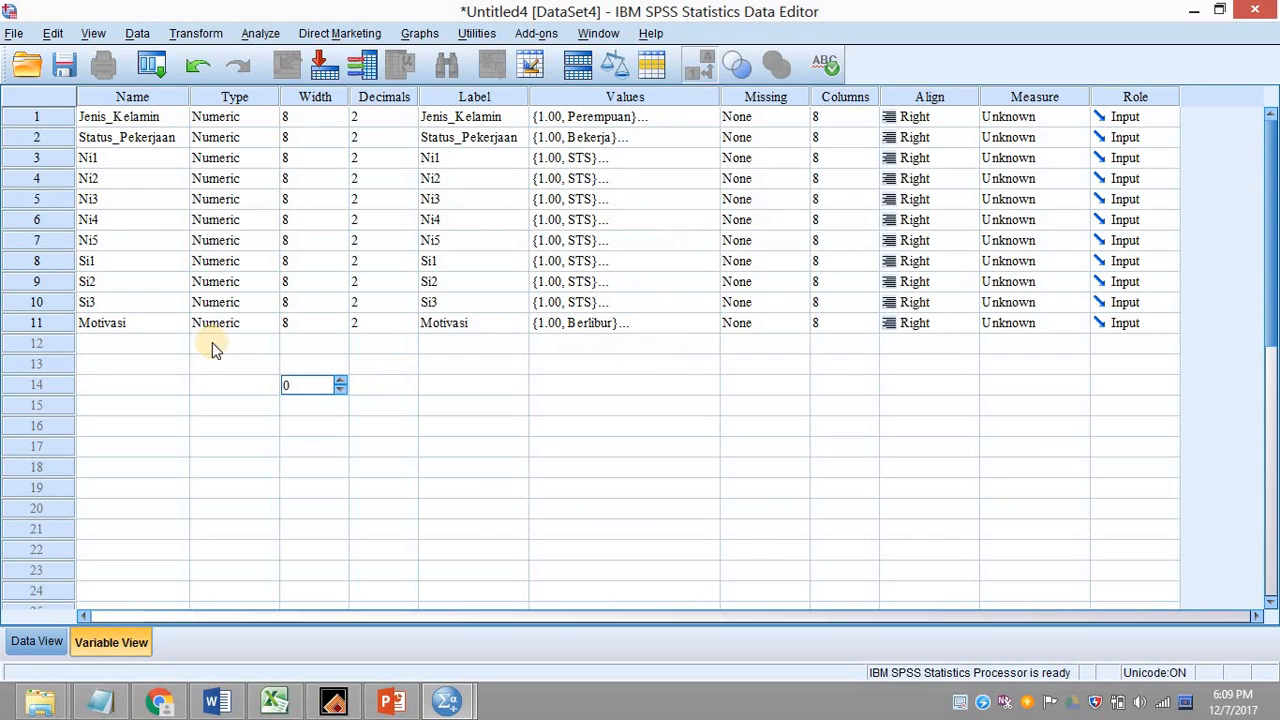
{"action": "left_click", "coordinate": [140, 324]}
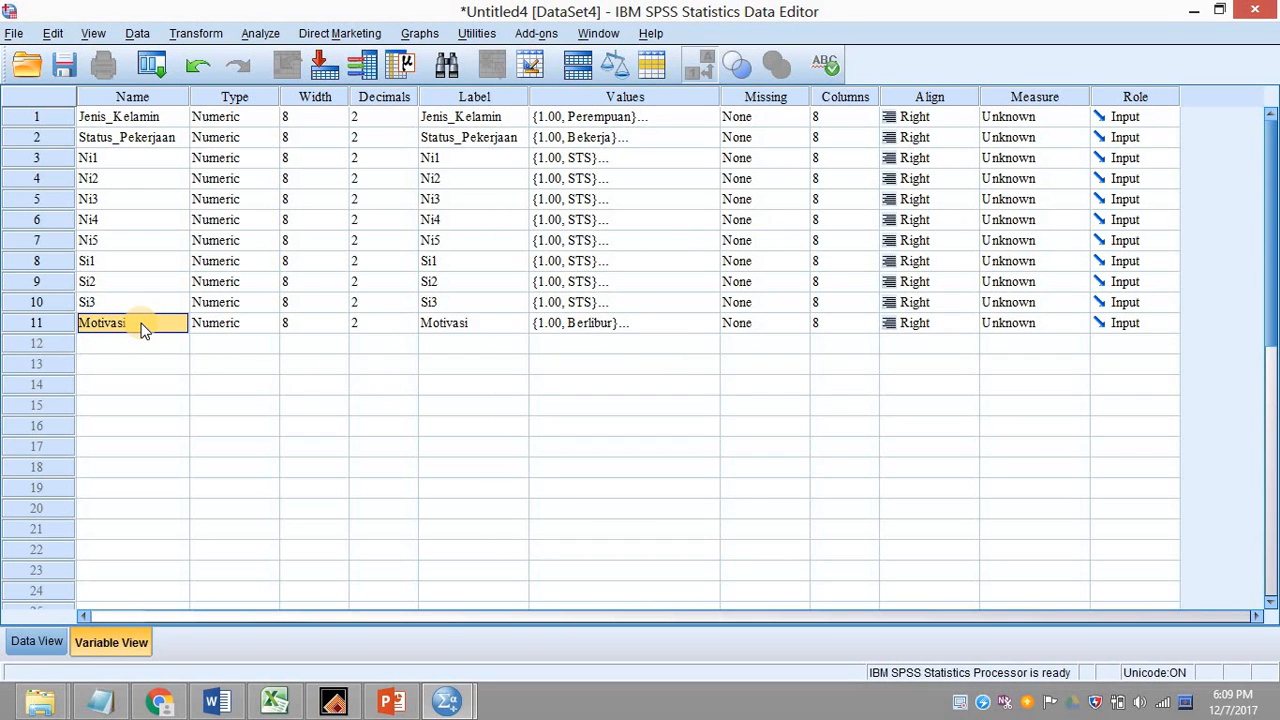
{"action": "type", "text": "Motivasi"}
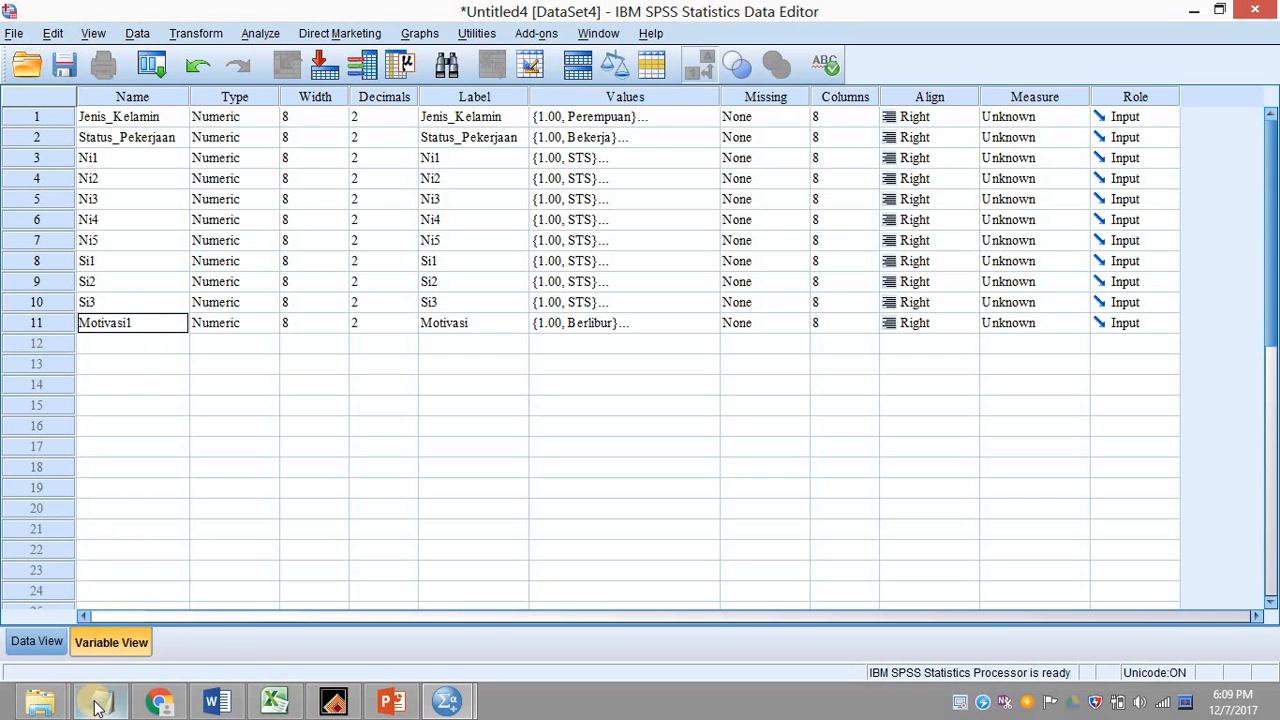
{"action": "mouse_move", "coordinate": [105, 700]}
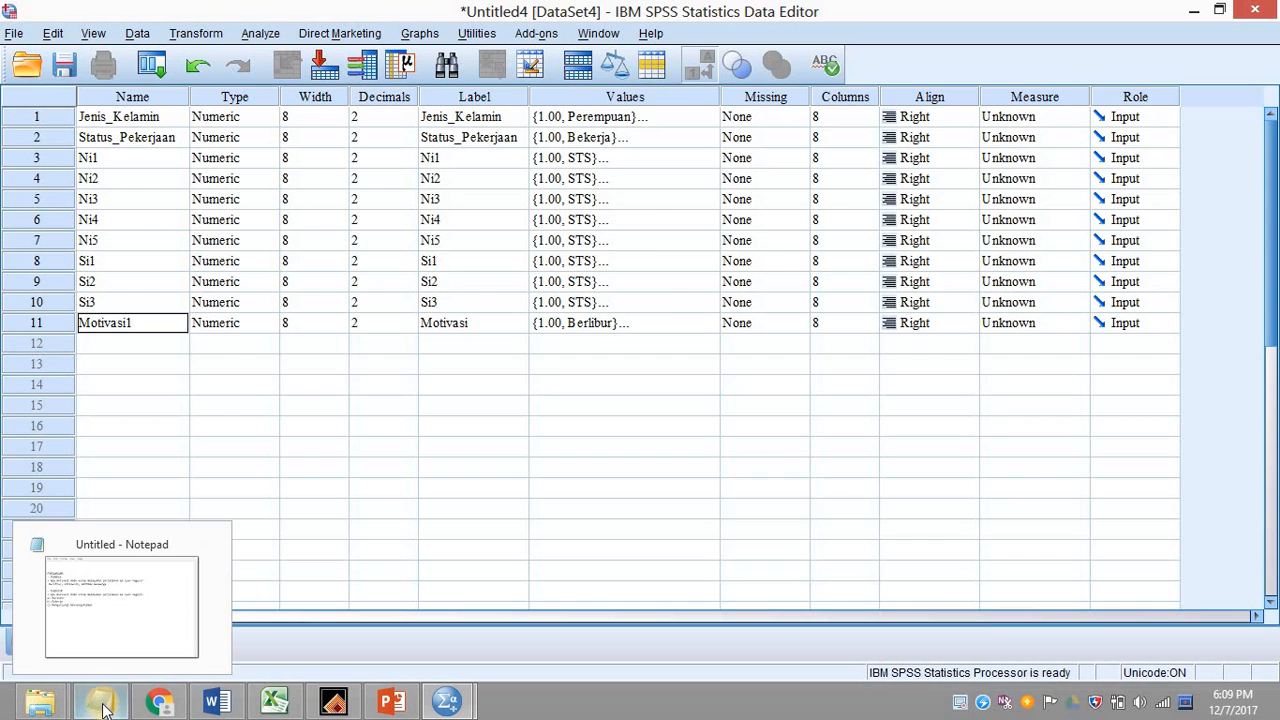
{"action": "left_click", "coordinate": [105, 700]}
{"action": "left_click", "coordinate": [586, 239]}
{"action": "left_click_drag", "start_coordinate": [586, 239], "coordinate": [538, 240]}
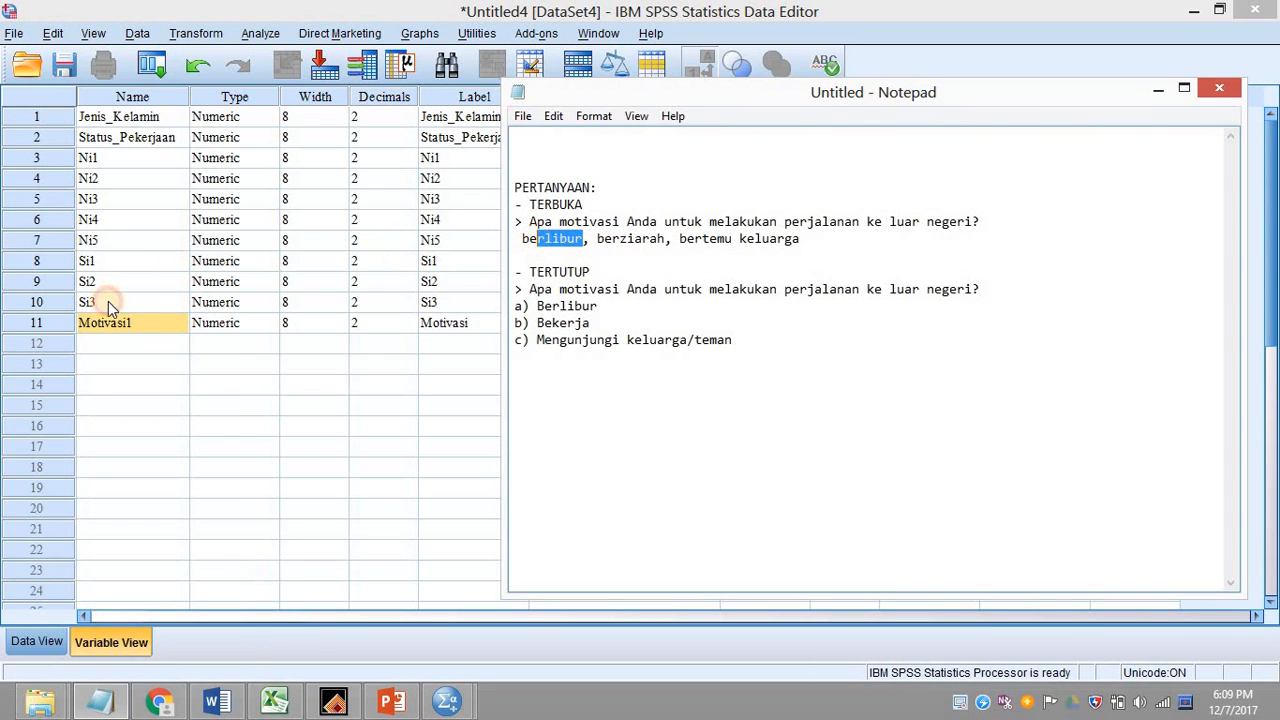
Back in SPSS, add two variables named Motivasi2 and Motivasi3 below Motivasi1.
{"action": "left_click", "coordinate": [133, 345]}
{"action": "type", "text": "Moti"}
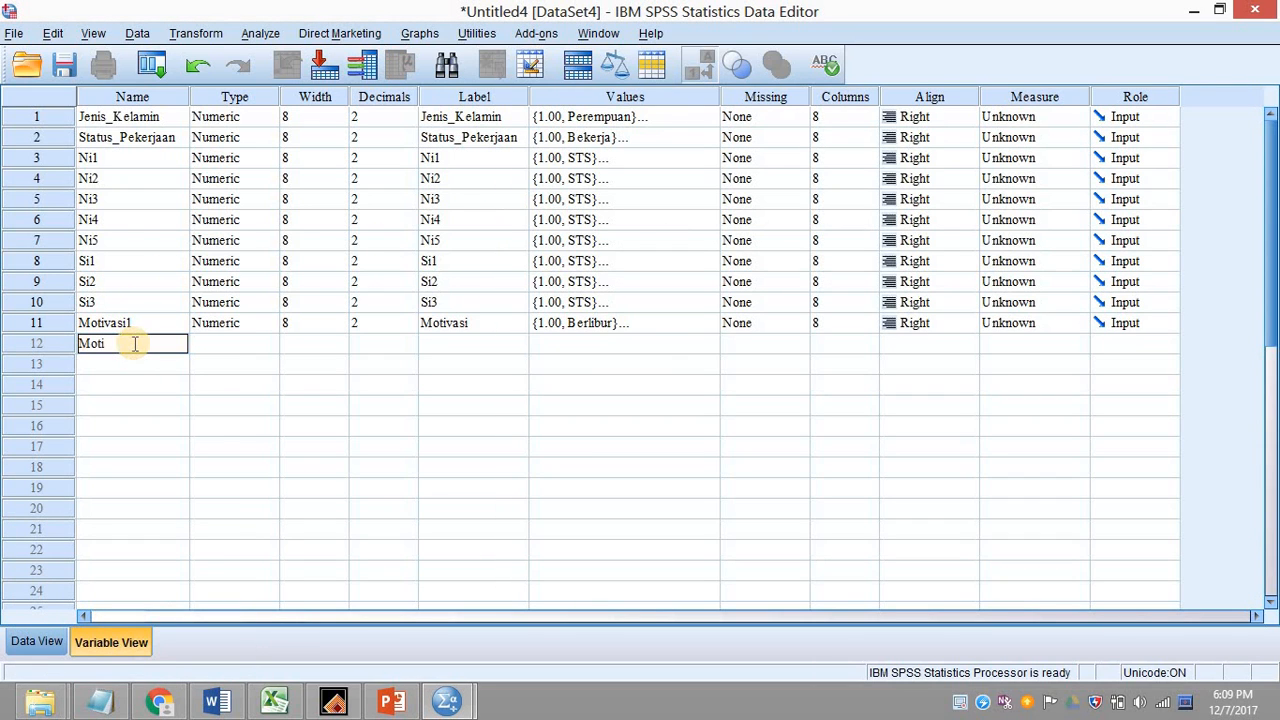
{"action": "type", "text": "vasi2"}
{"action": "left_click", "coordinate": [130, 364]}
{"action": "type", "text": "Motiav"}
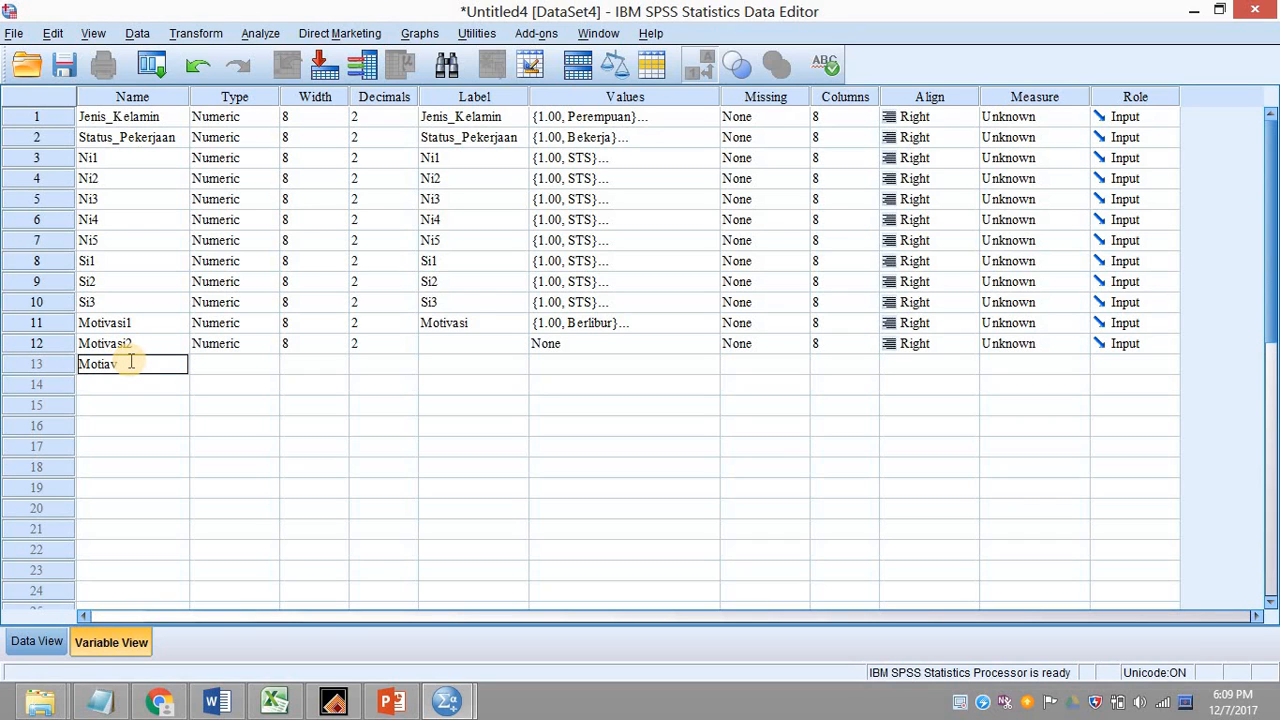
{"action": "type", "text": "vasi3"}
{"action": "left_click", "coordinate": [136, 386]}
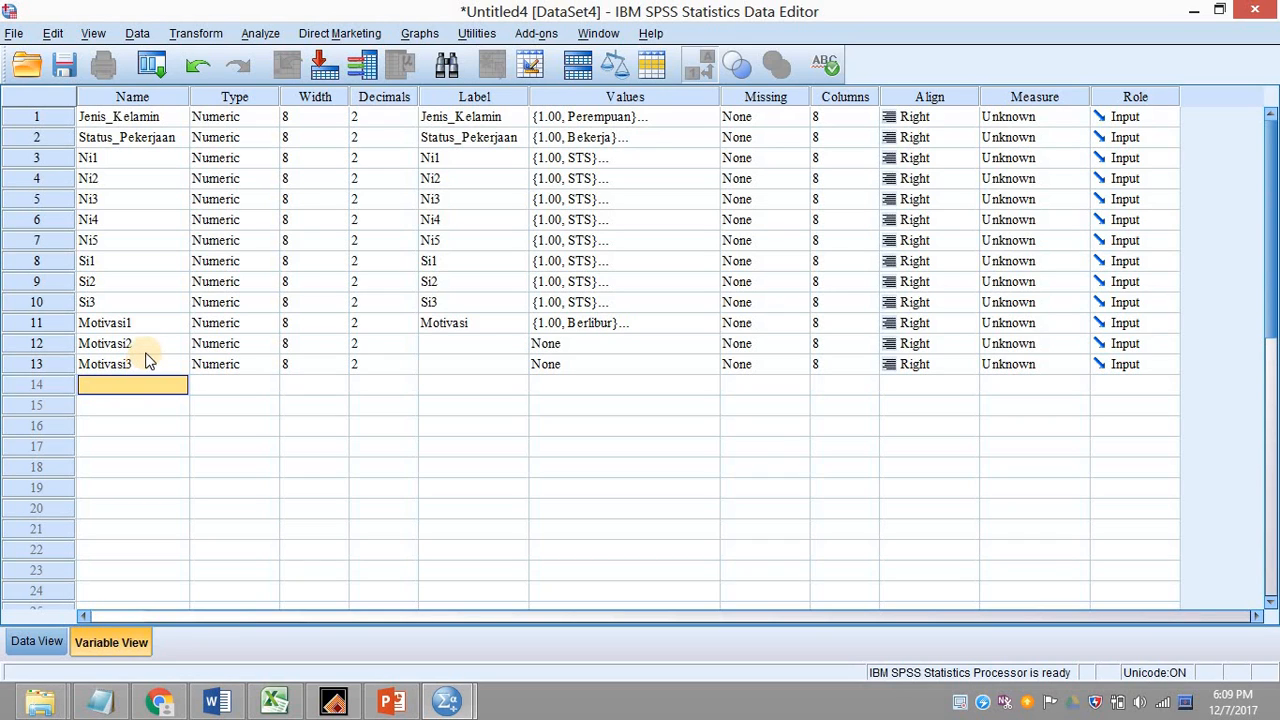
Try to copy the three motivation variable names, undo the stray entry and re-enter Motivasi3 in row 13.
{"action": "left_click_drag", "start_coordinate": [163, 323], "coordinate": [165, 366]}
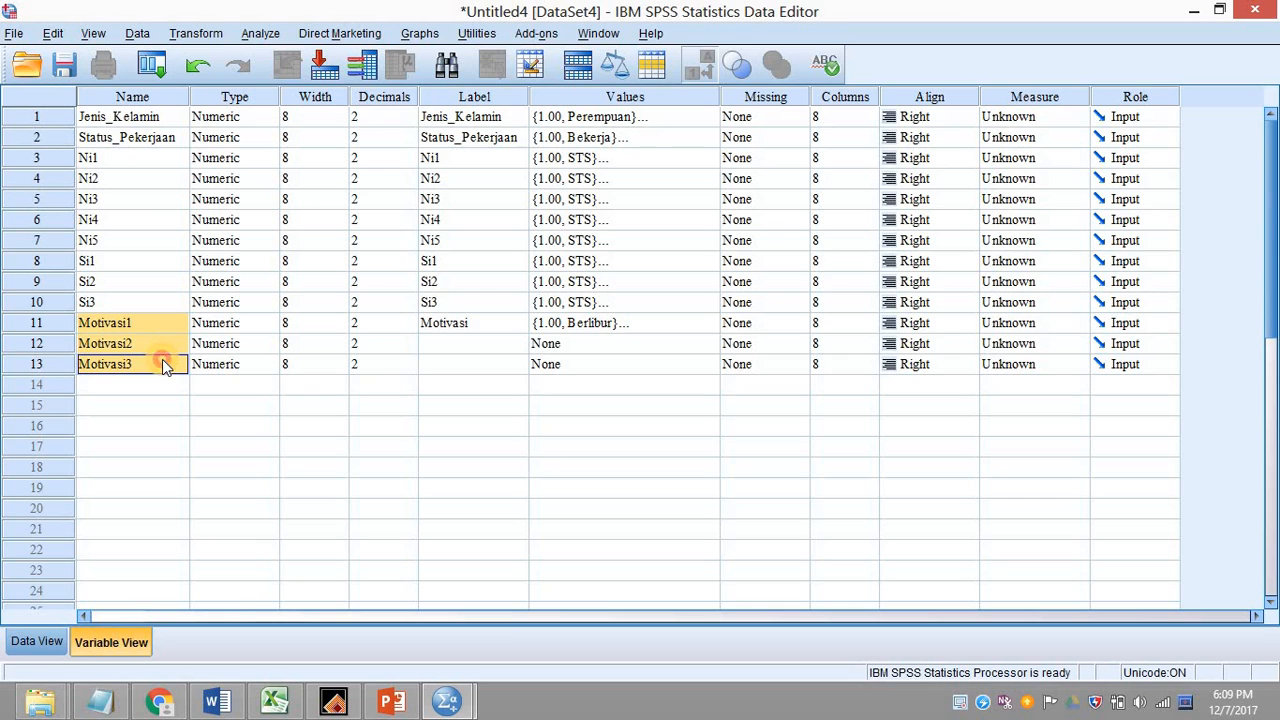
{"action": "type", "text": "C"}
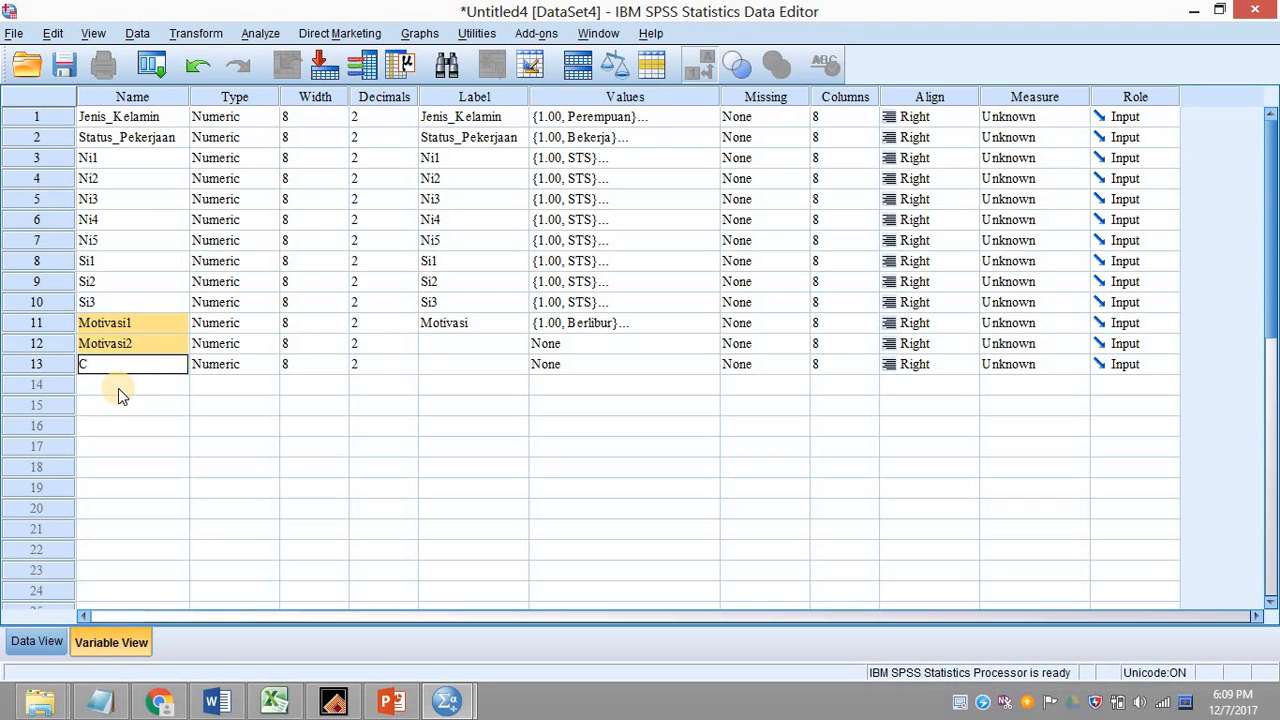
{"action": "key", "text": "ctrl+z"}
{"action": "left_click", "coordinate": [134, 364]}
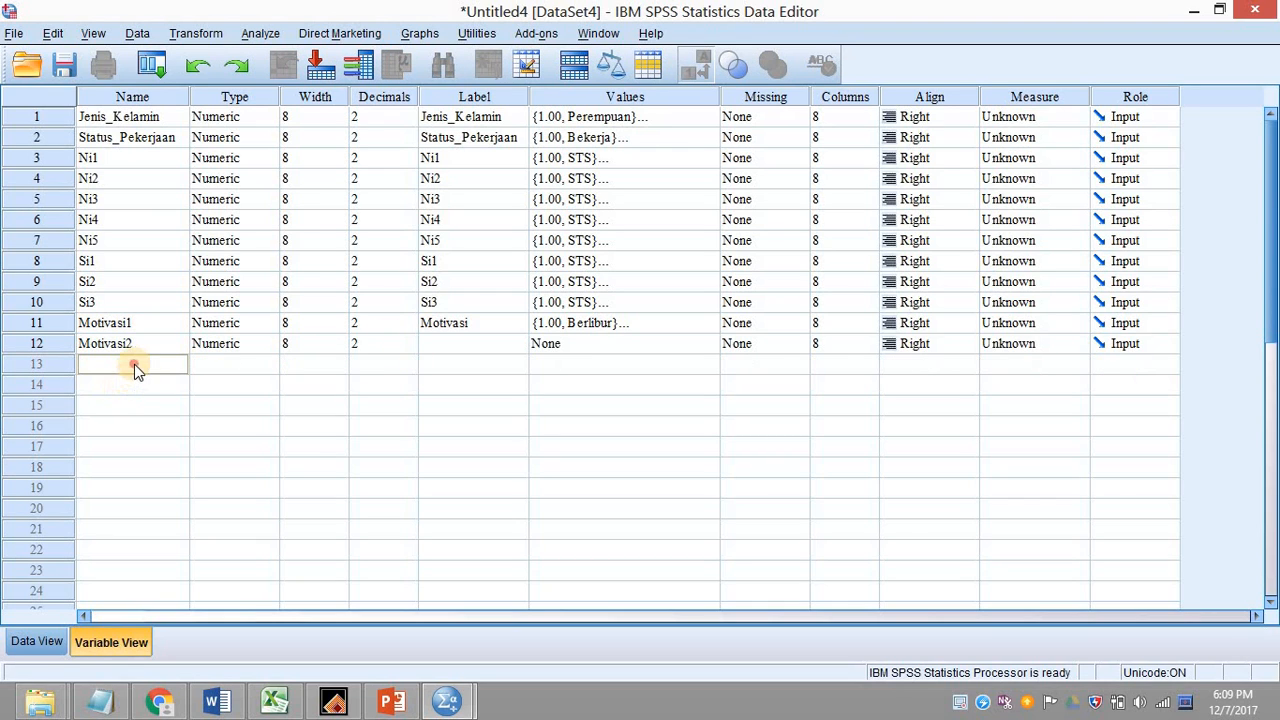
{"action": "type", "text": "Motivasi3"}
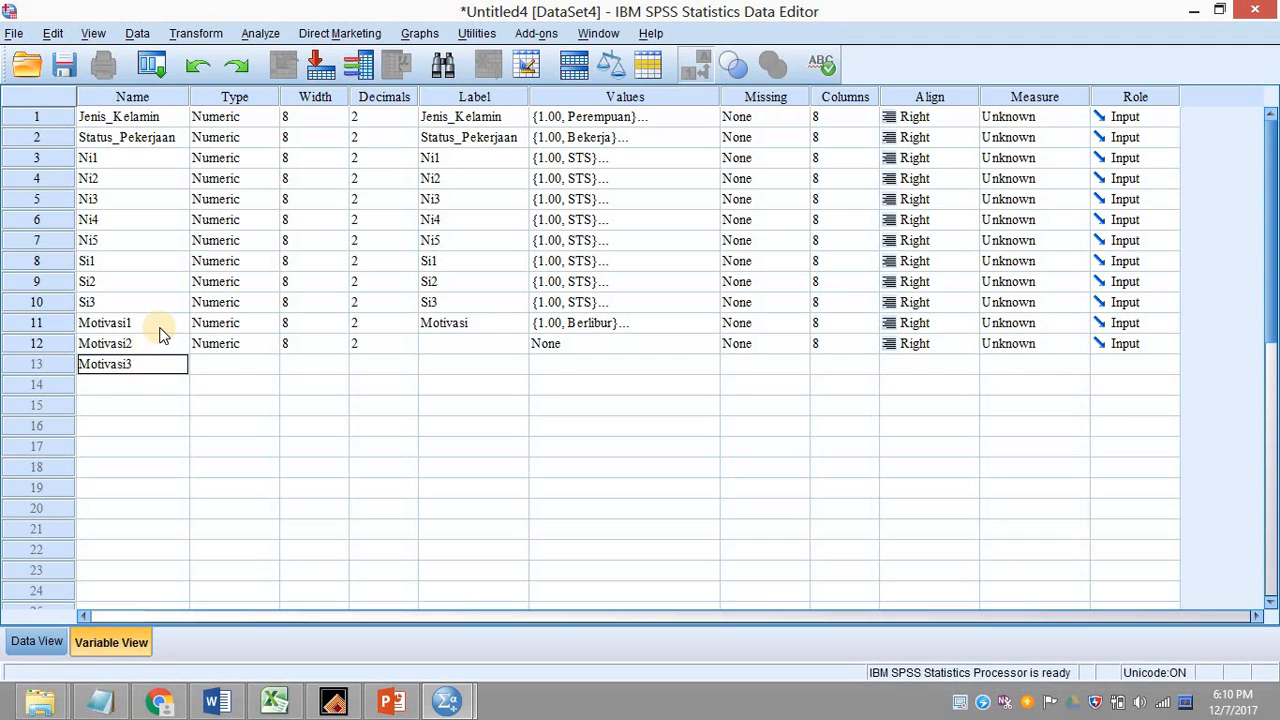
Copy the names Motivasi1, Motivasi2 and Motivasi3 into the labels of the same three variables.
{"action": "left_click_drag", "start_coordinate": [160, 325], "coordinate": [163, 368]}
{"action": "right_click", "coordinate": [163, 366]}
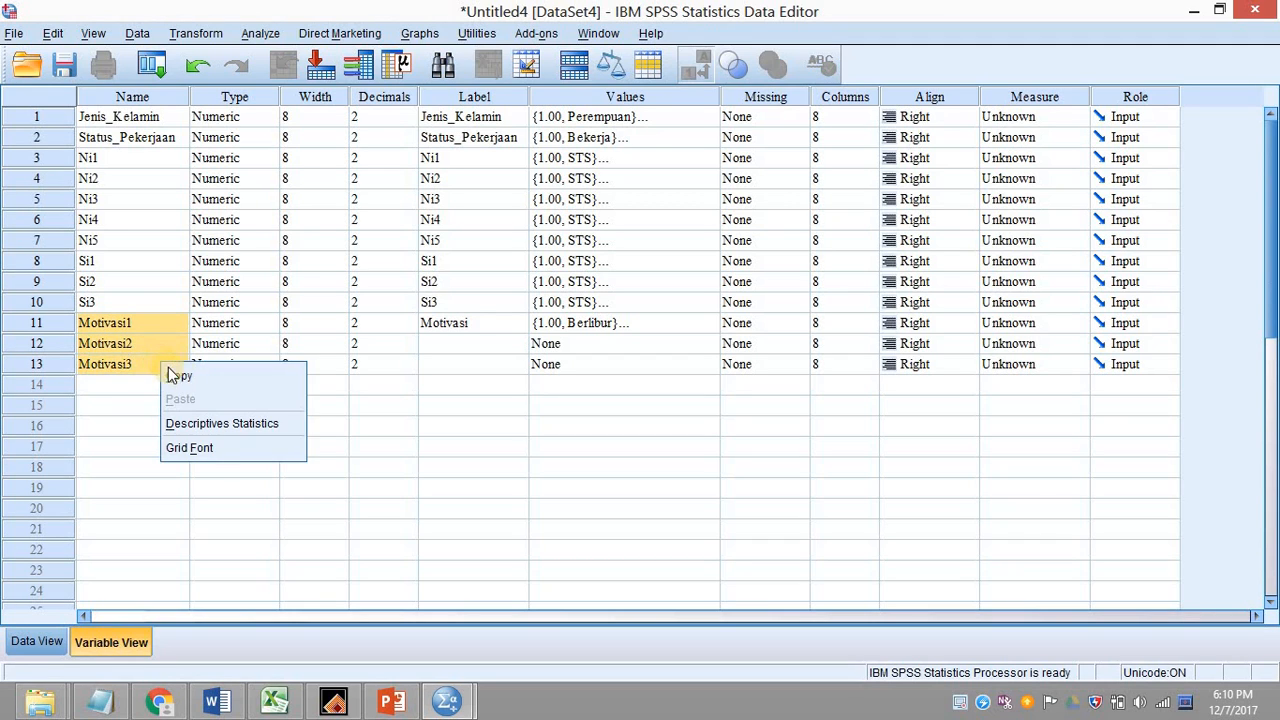
{"action": "left_click", "coordinate": [180, 374]}
{"action": "left_click", "coordinate": [486, 326]}
{"action": "left_click_drag", "start_coordinate": [486, 357], "coordinate": [491, 363]}
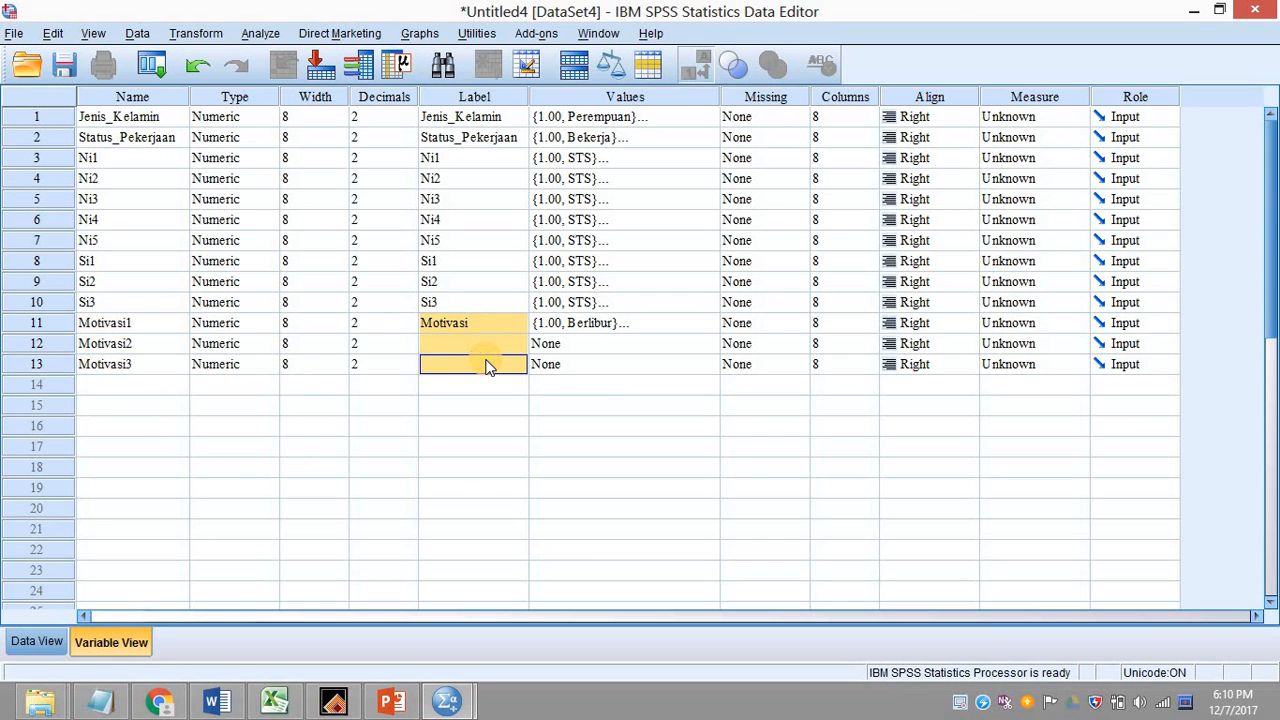
{"action": "right_click", "coordinate": [451, 343]}
{"action": "left_click", "coordinate": [475, 381]}
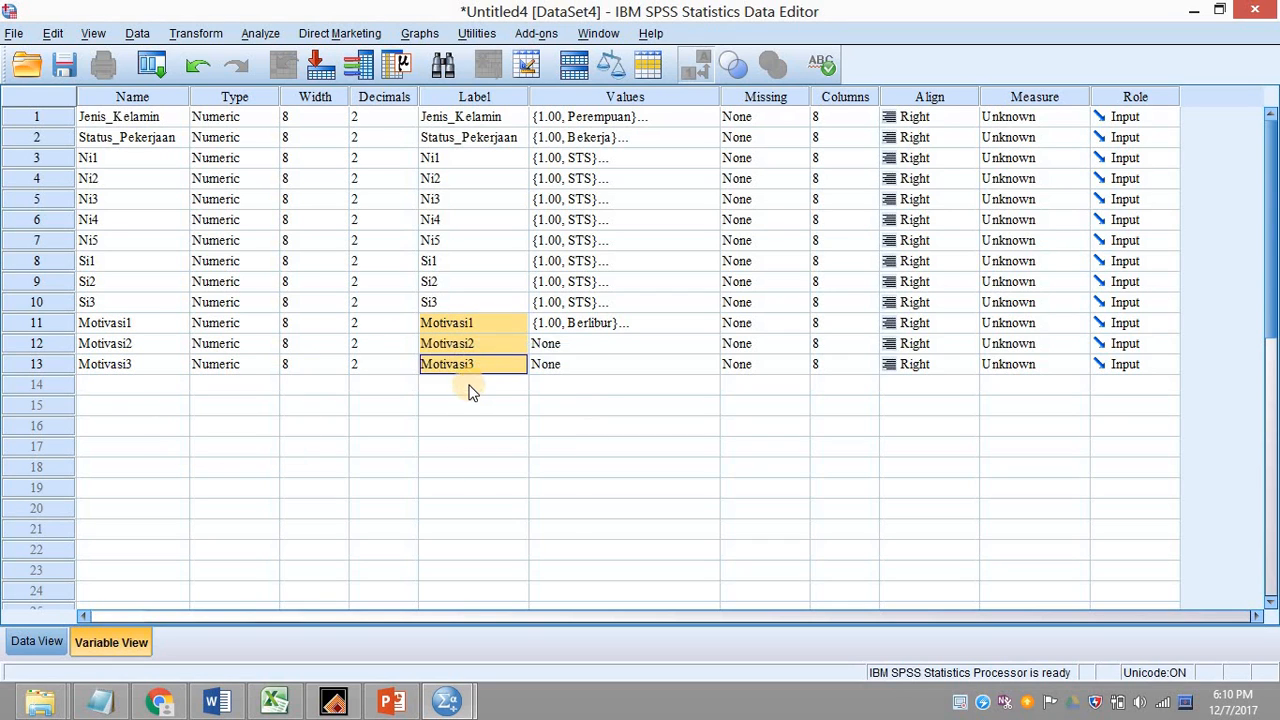
{"action": "left_click", "coordinate": [465, 392]}
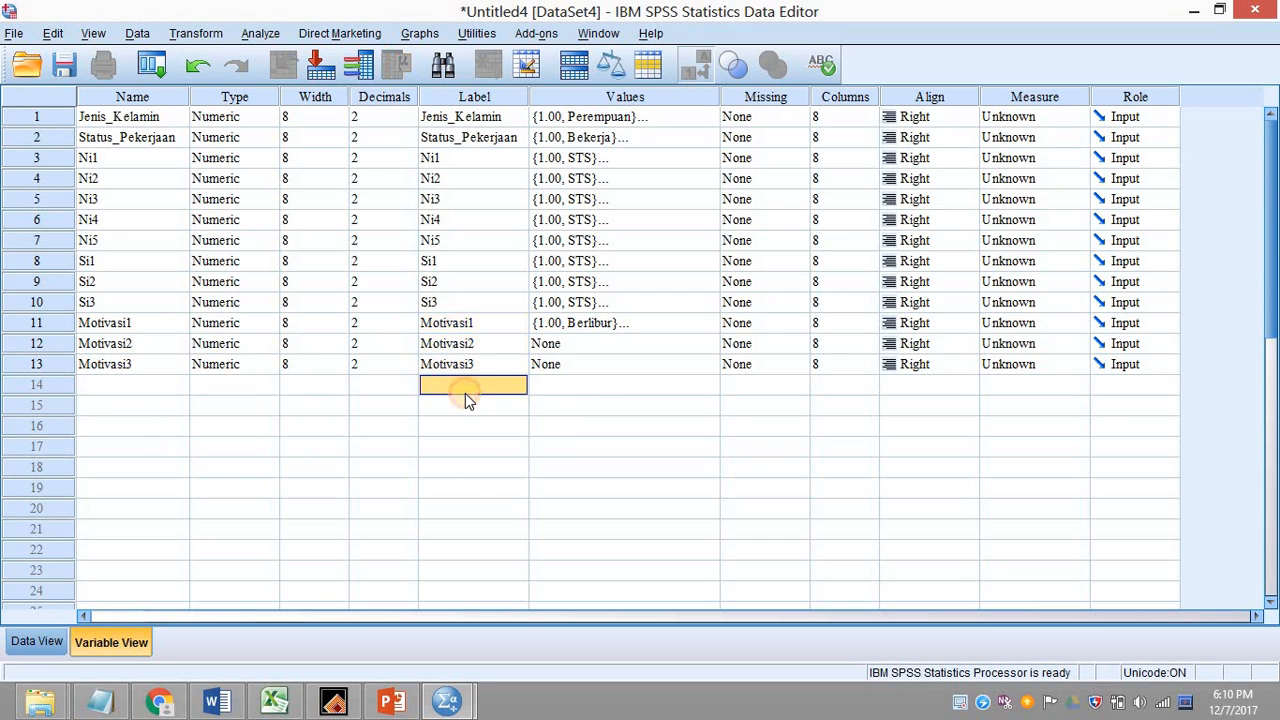
Copy the value labels of Motivasi1 to Motivasi2 and Motivasi3.
{"action": "left_click", "coordinate": [652, 326]}
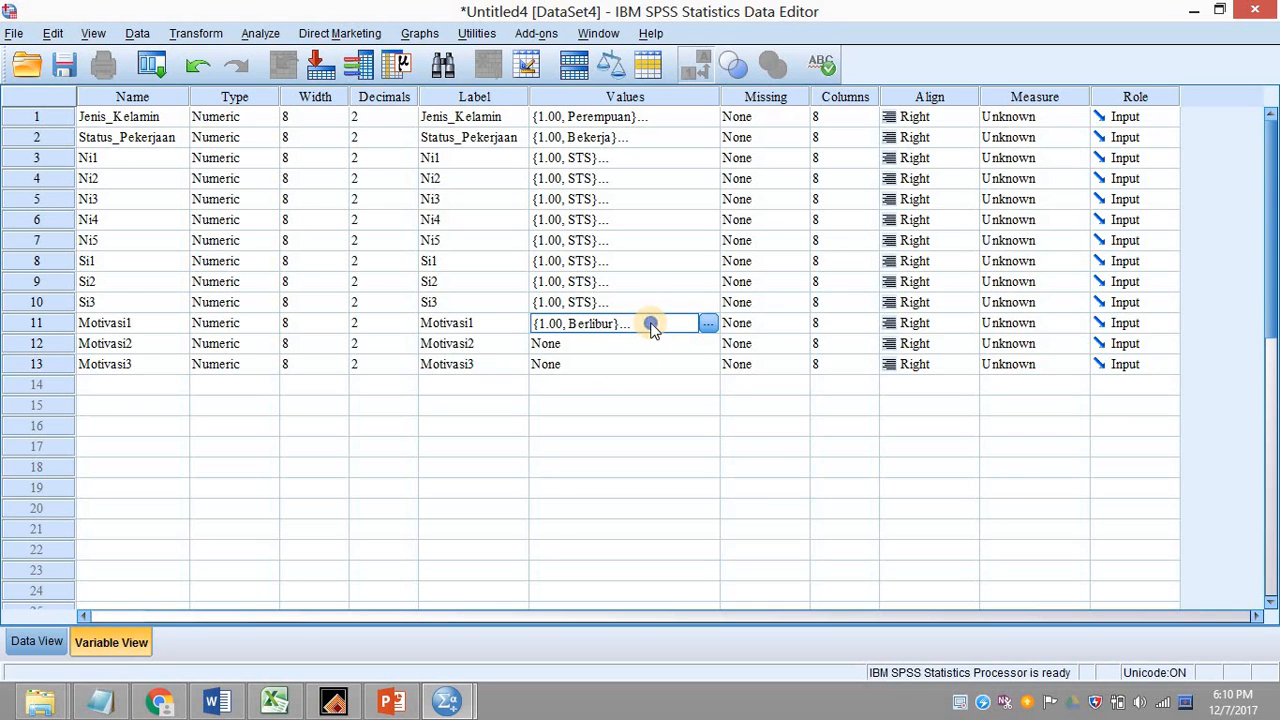
{"action": "right_click", "coordinate": [652, 326]}
{"action": "left_click", "coordinate": [643, 344]}
{"action": "left_click_drag", "start_coordinate": [634, 348], "coordinate": [636, 362]}
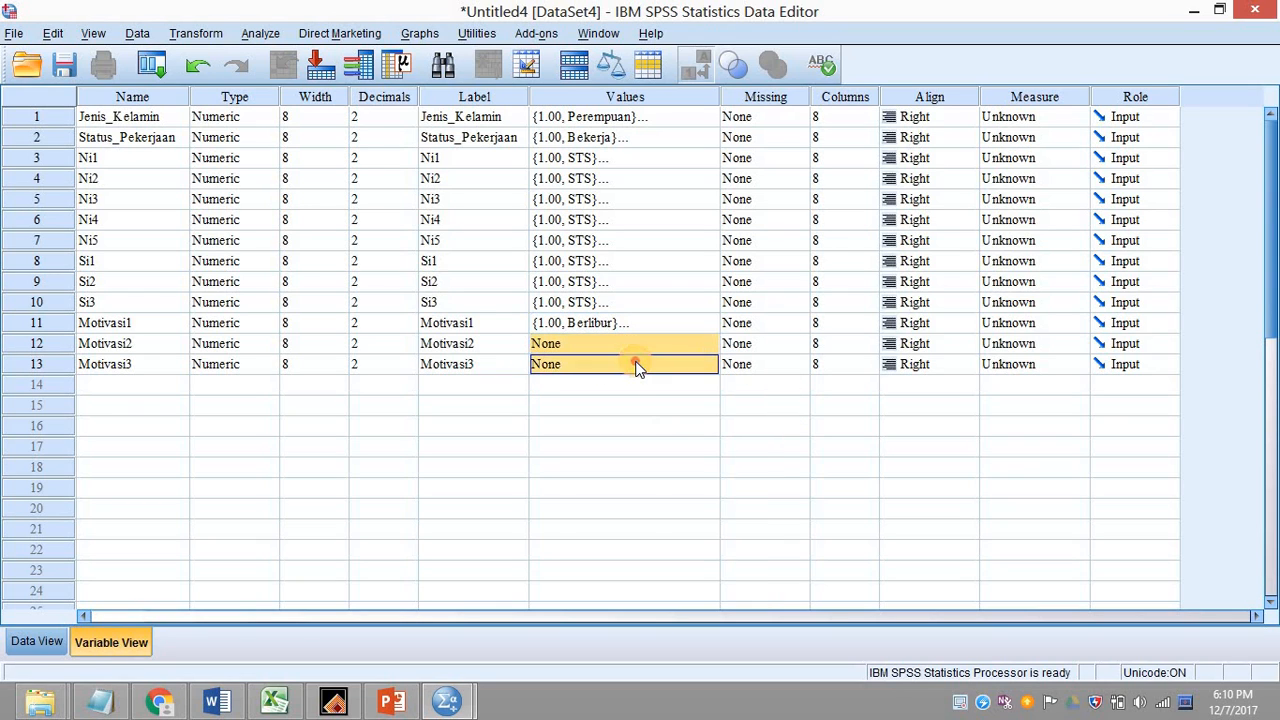
{"action": "right_click", "coordinate": [636, 362]}
{"action": "left_click", "coordinate": [662, 399]}
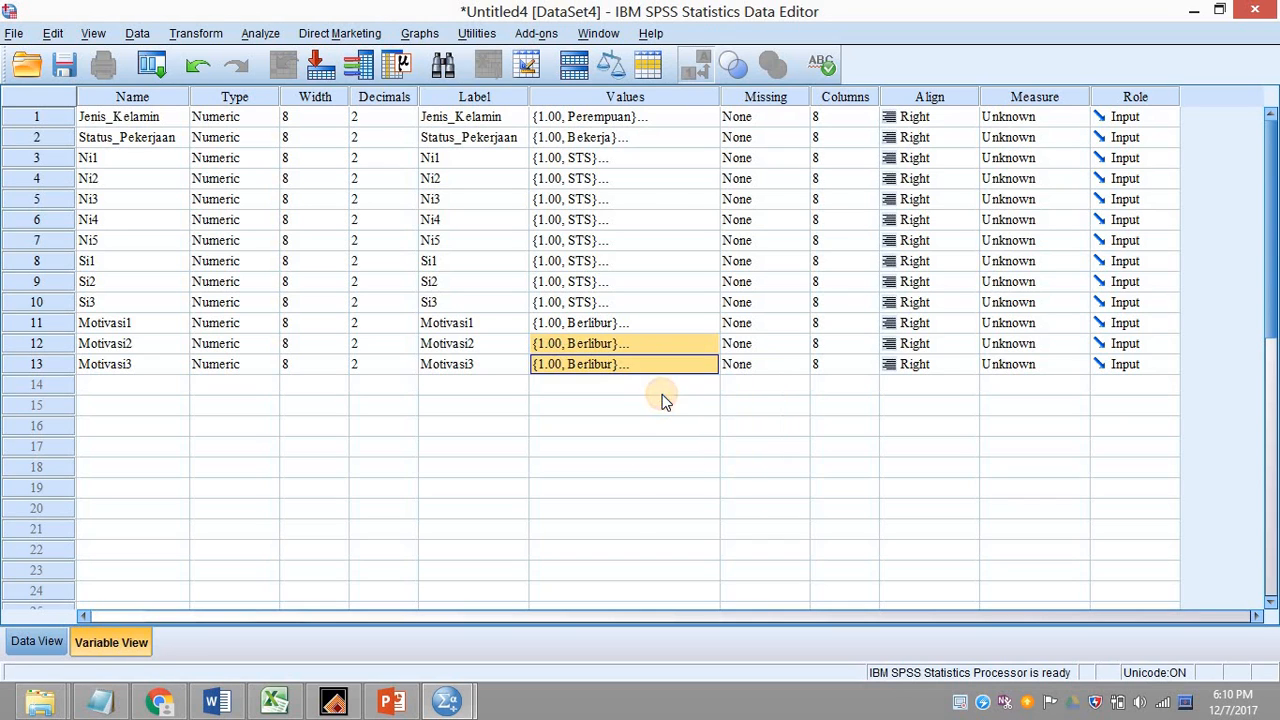
{"action": "left_click", "coordinate": [628, 420]}
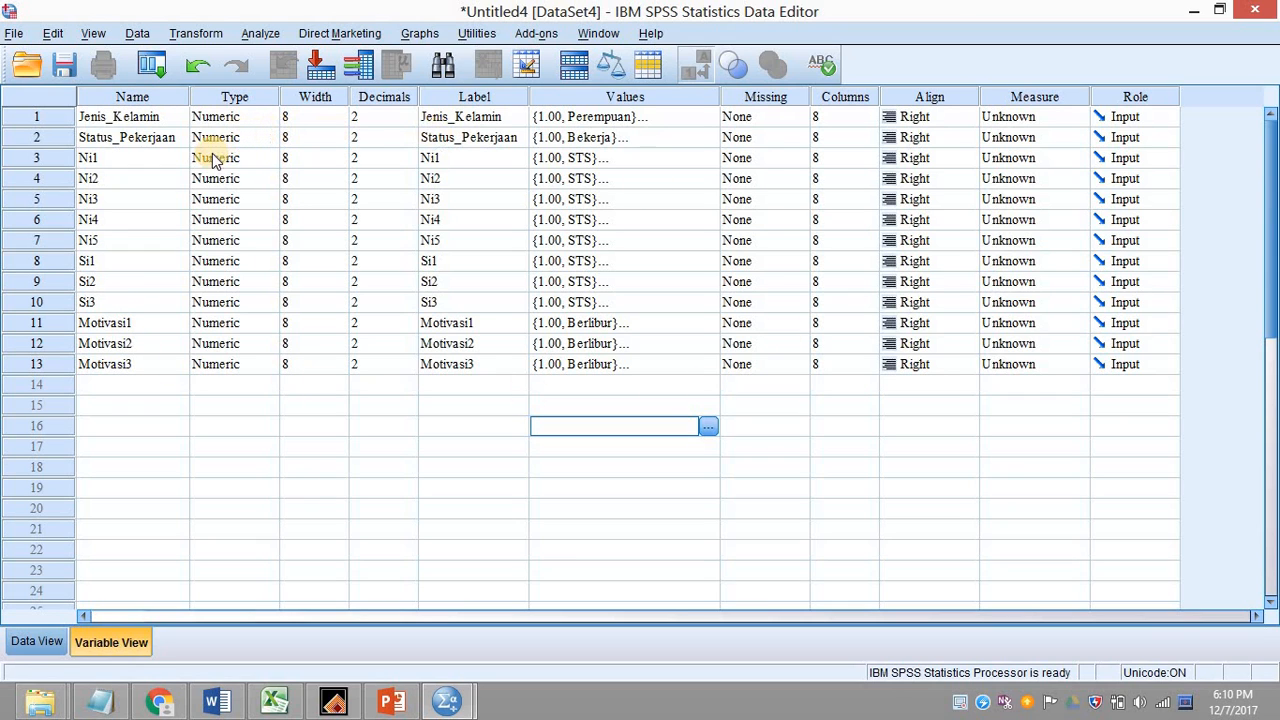
Switch to Data View and open the list of answer labels in the first Jenis_Kelamin cell.
{"action": "left_click", "coordinate": [38, 643]}
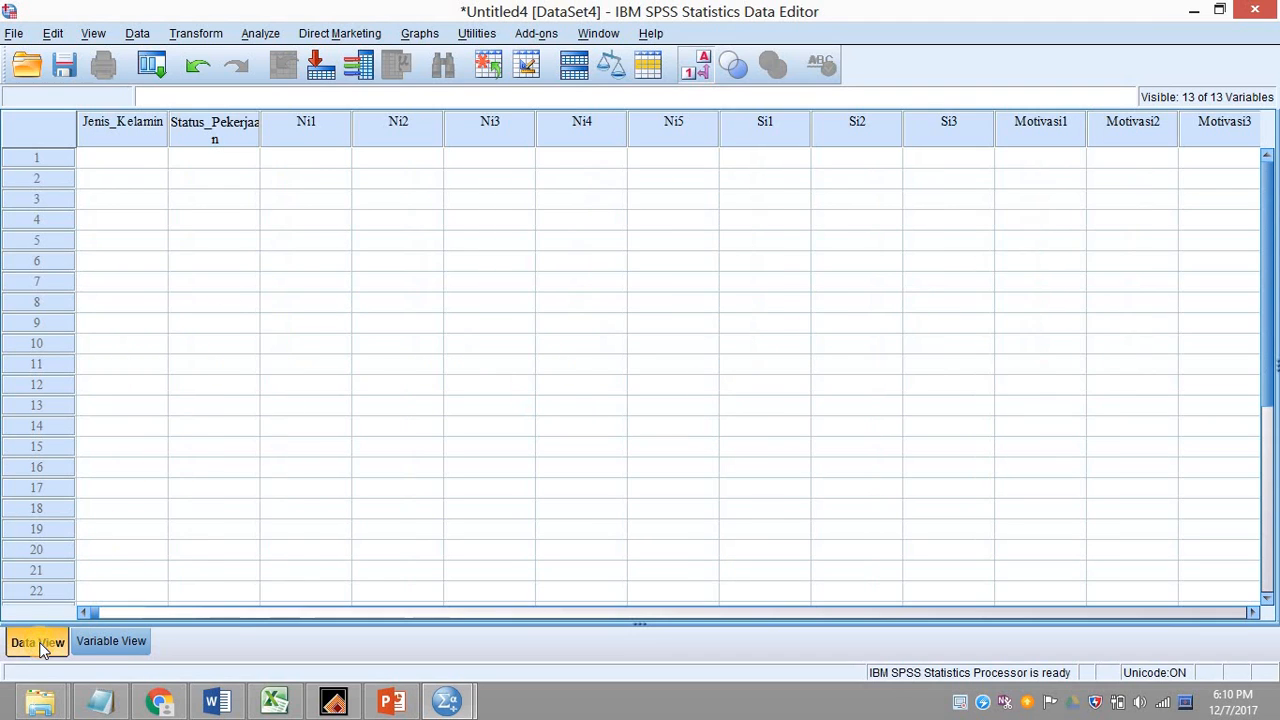
{"action": "left_click", "coordinate": [147, 162]}
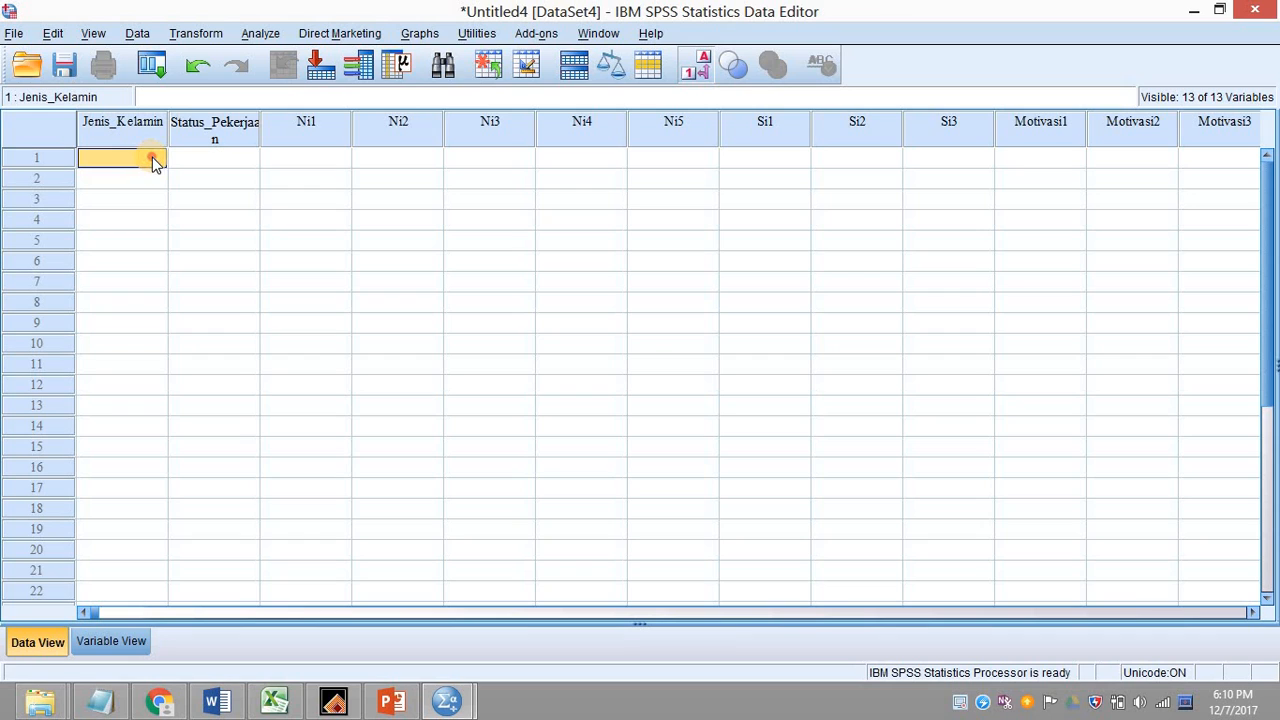
{"action": "left_click", "coordinate": [151, 158]}
{"action": "left_click", "coordinate": [143, 181]}
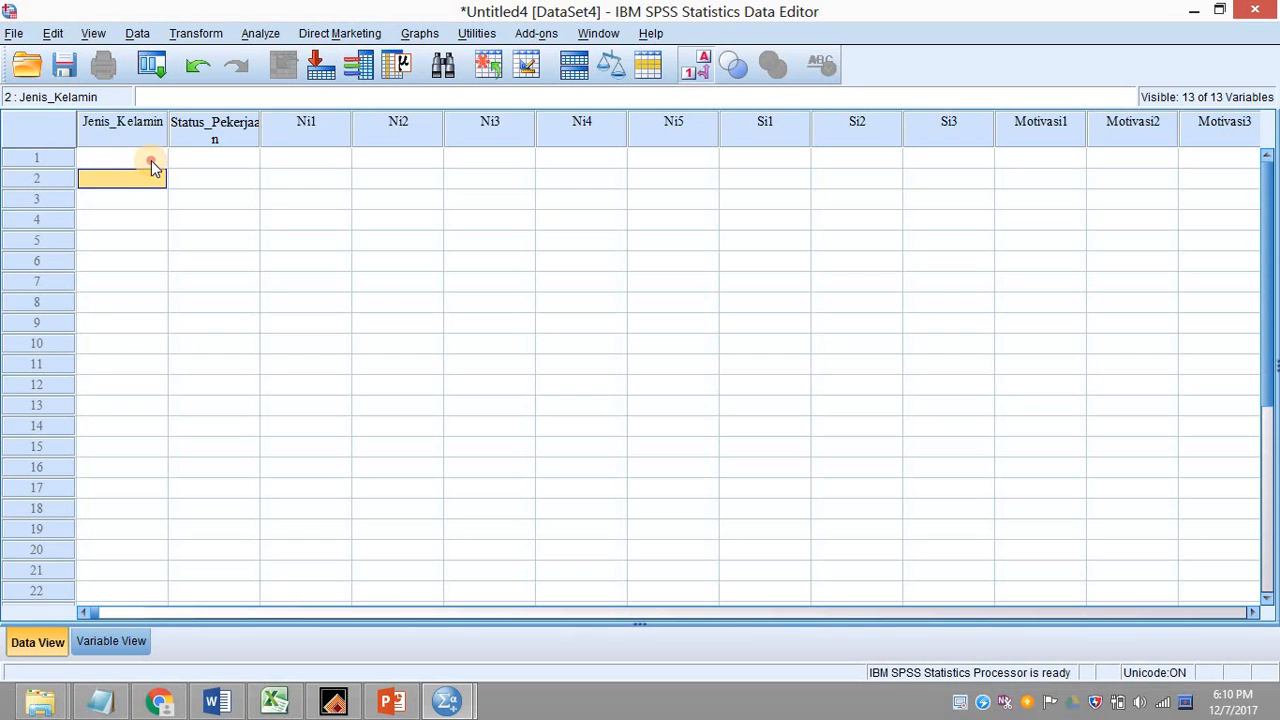
{"action": "left_click", "coordinate": [151, 160]}
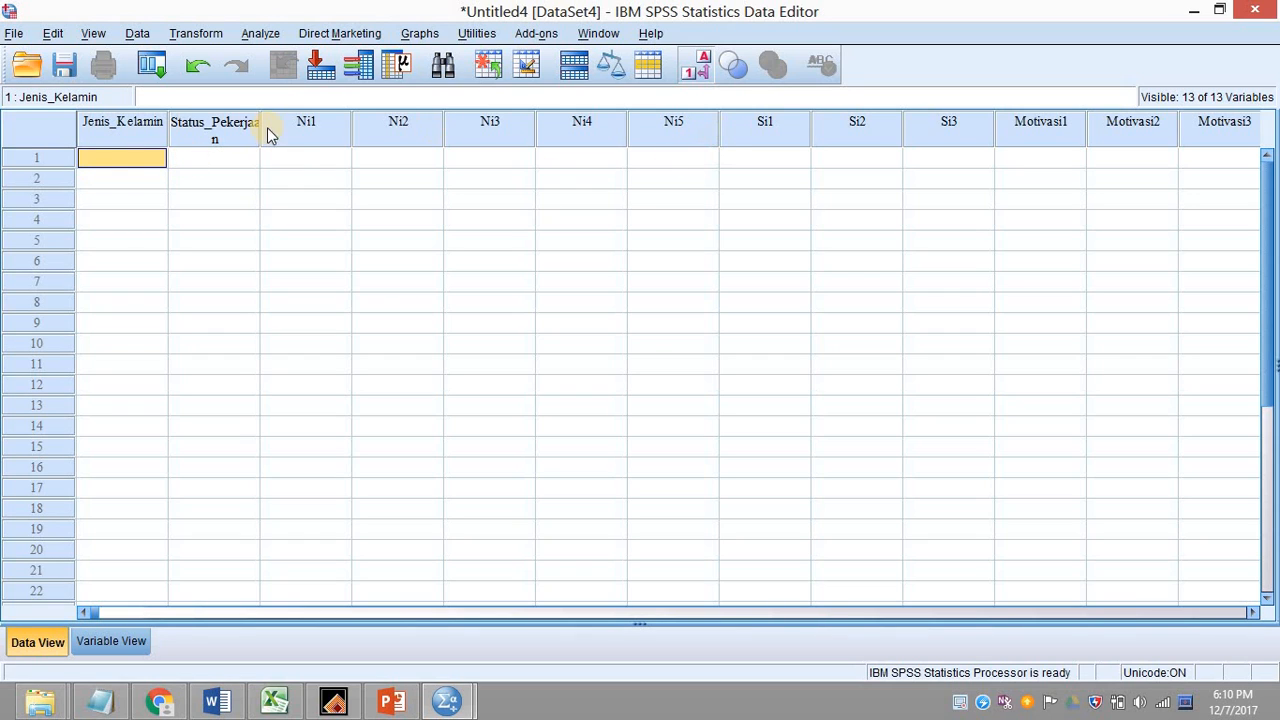
{"action": "left_click", "coordinate": [150, 158]}
{"action": "left_click", "coordinate": [157, 160]}
{"action": "left_click", "coordinate": [145, 175]}
{"action": "left_click", "coordinate": [143, 180]}
{"action": "double_click", "coordinate": [157, 158]}
{"action": "left_click", "coordinate": [156, 158]}
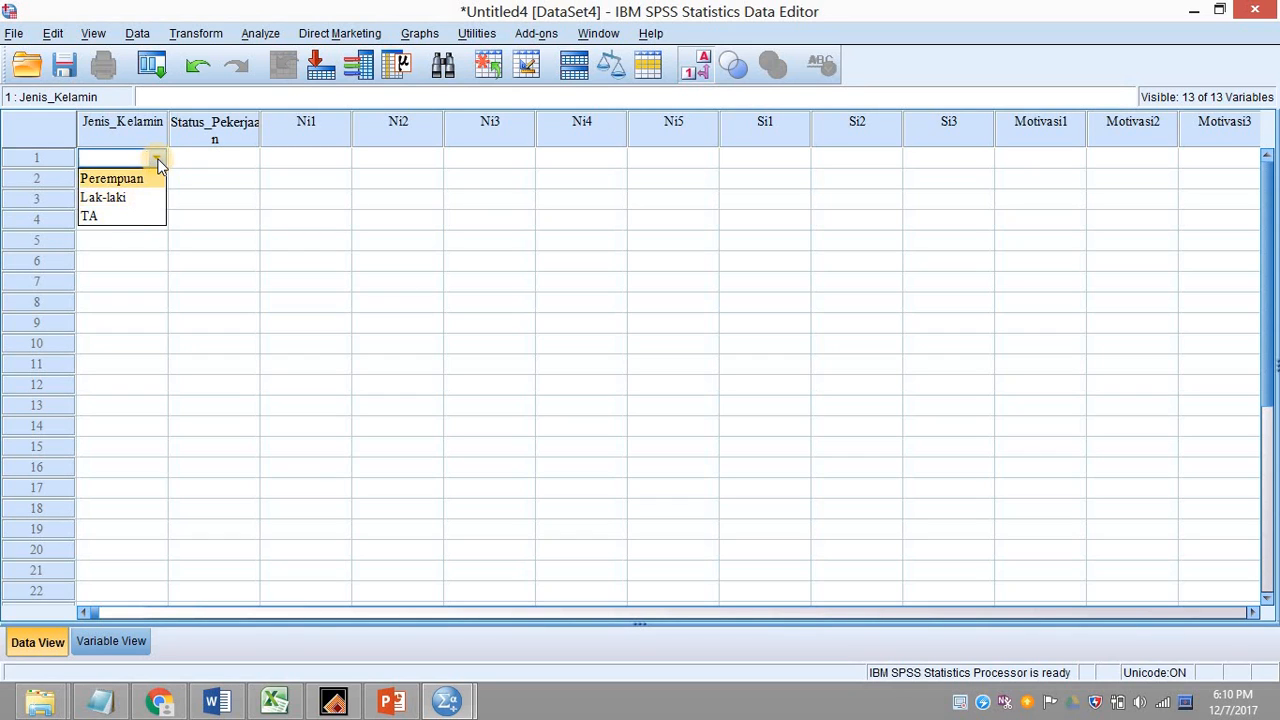
{"action": "left_click", "coordinate": [157, 160]}
{"action": "left_click", "coordinate": [241, 161]}
{"action": "left_click", "coordinate": [243, 160]}
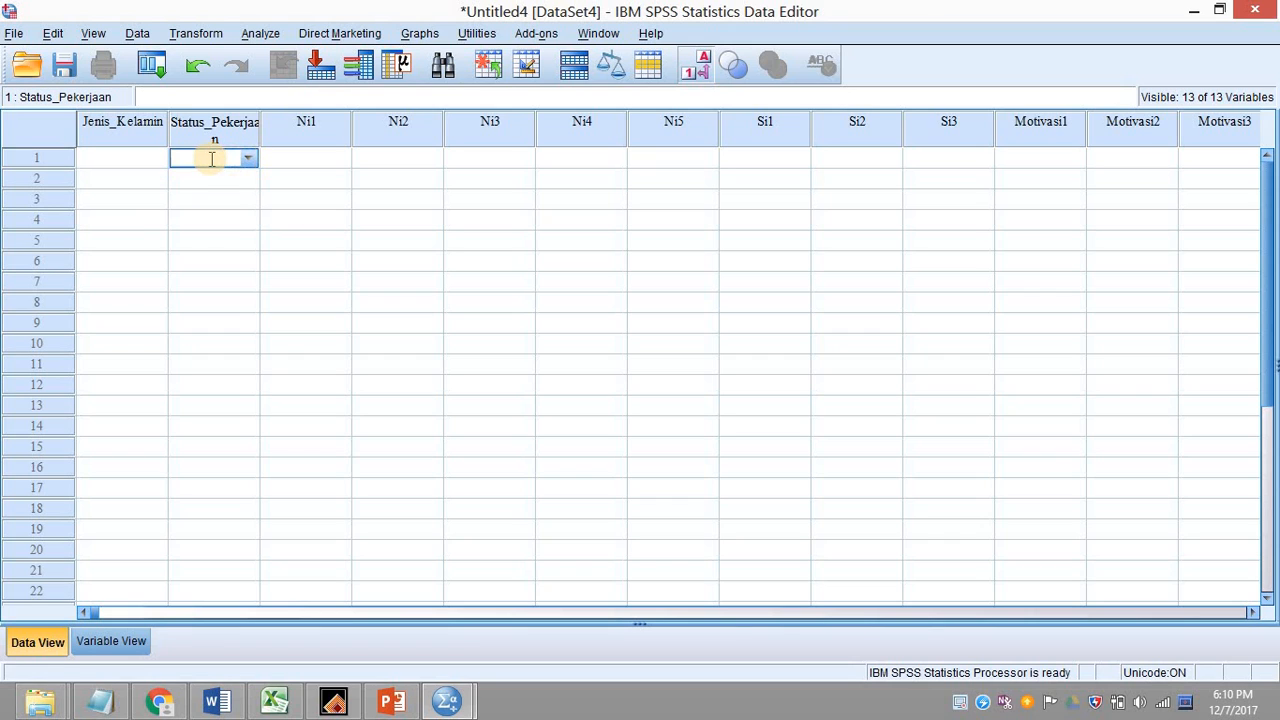
{"action": "left_click", "coordinate": [700, 72]}
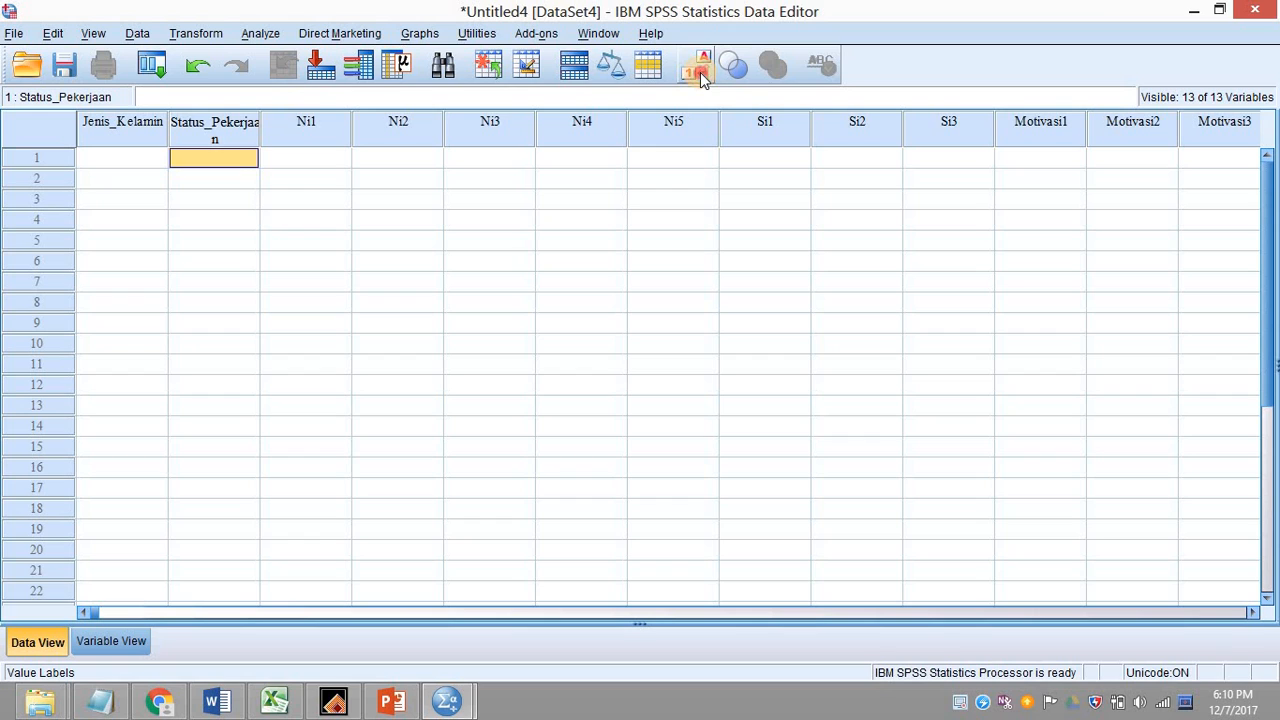
For the first respondent, set Jenis_Kelamin to Lak-laki and Status_Pekerjaan to Tidak Bekerja.
{"action": "left_click", "coordinate": [120, 158]}
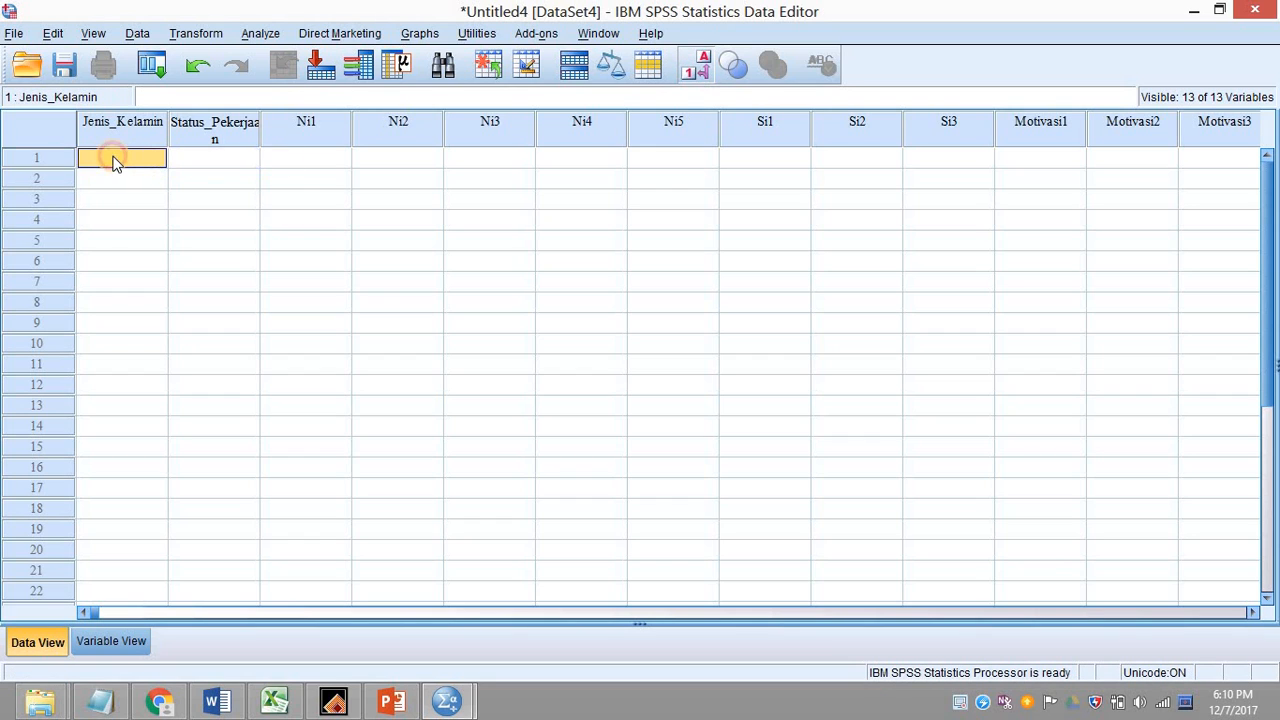
{"action": "left_click", "coordinate": [63, 160]}
{"action": "left_click", "coordinate": [137, 160]}
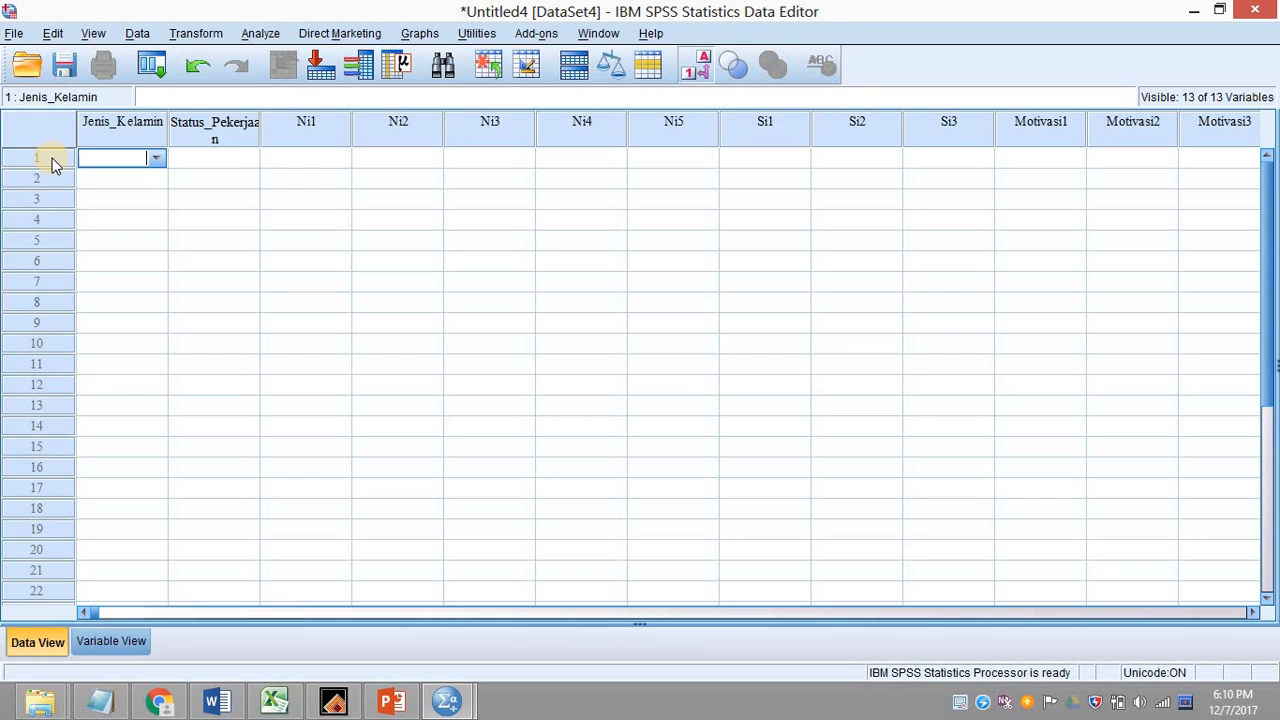
{"action": "left_click", "coordinate": [155, 158]}
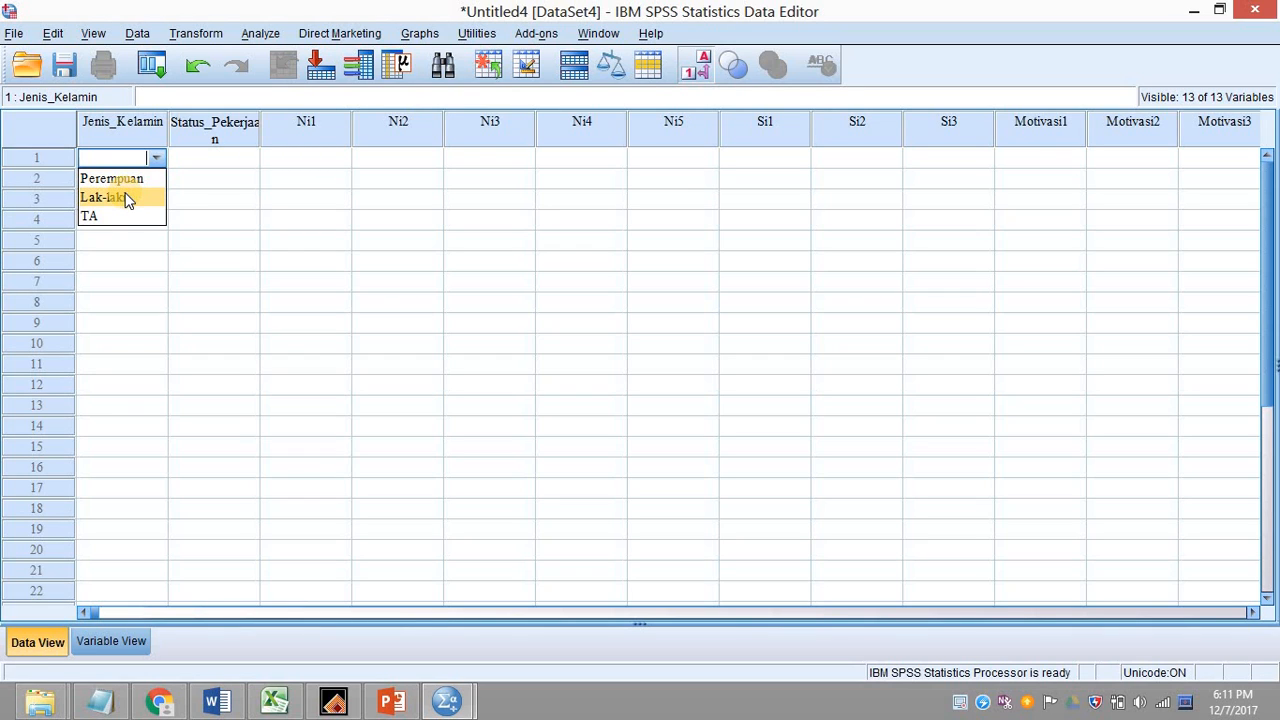
{"action": "left_click", "coordinate": [127, 198]}
{"action": "left_click", "coordinate": [247, 167]}
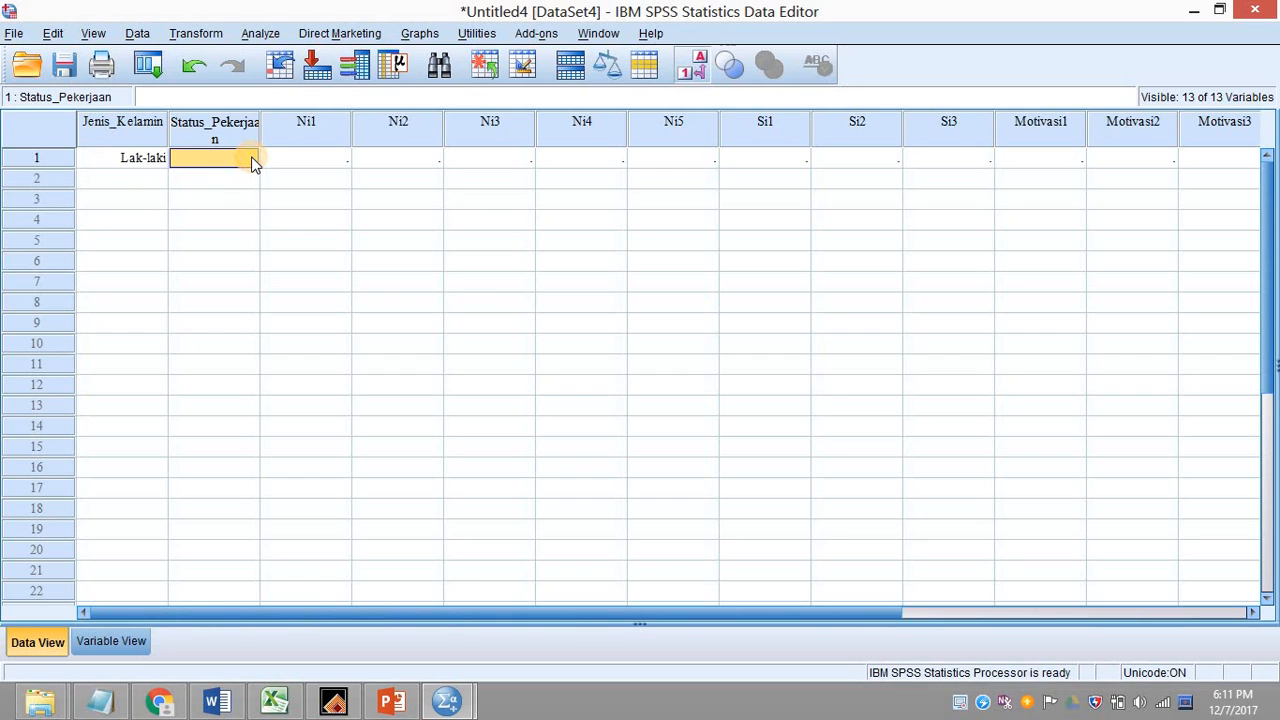
{"action": "left_click", "coordinate": [249, 163]}
{"action": "left_click", "coordinate": [248, 160]}
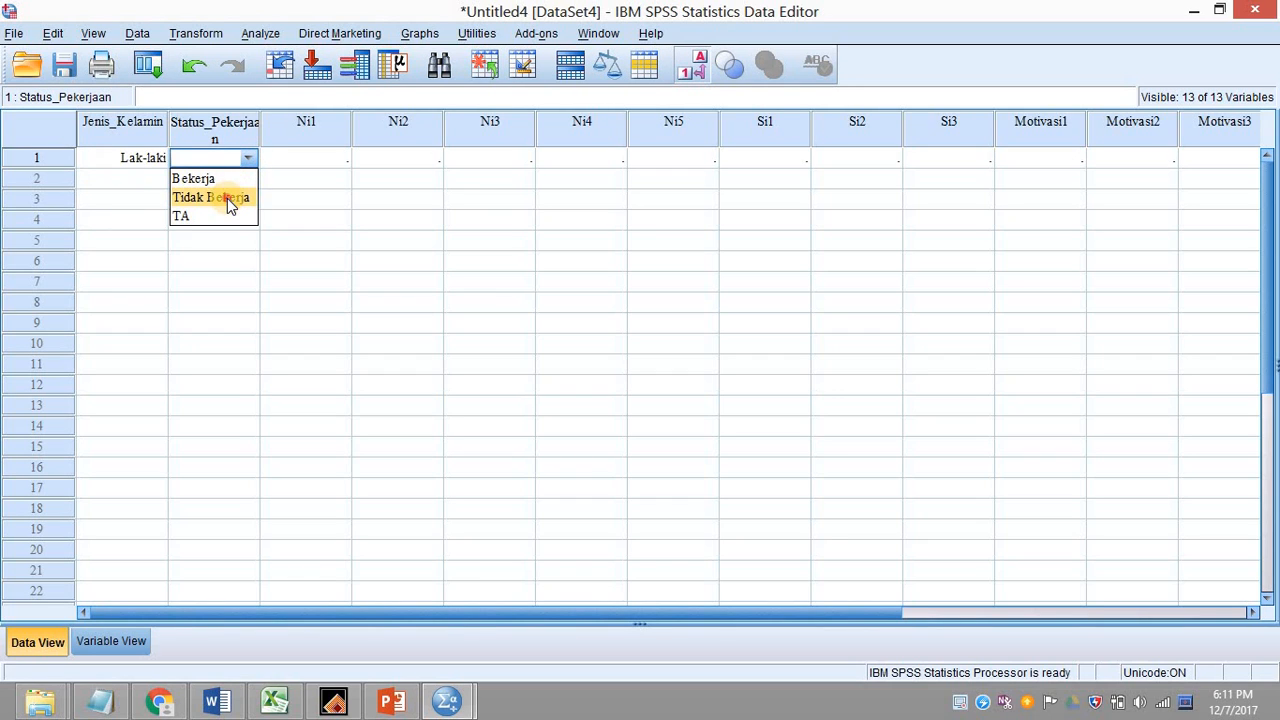
{"action": "left_click", "coordinate": [227, 198]}
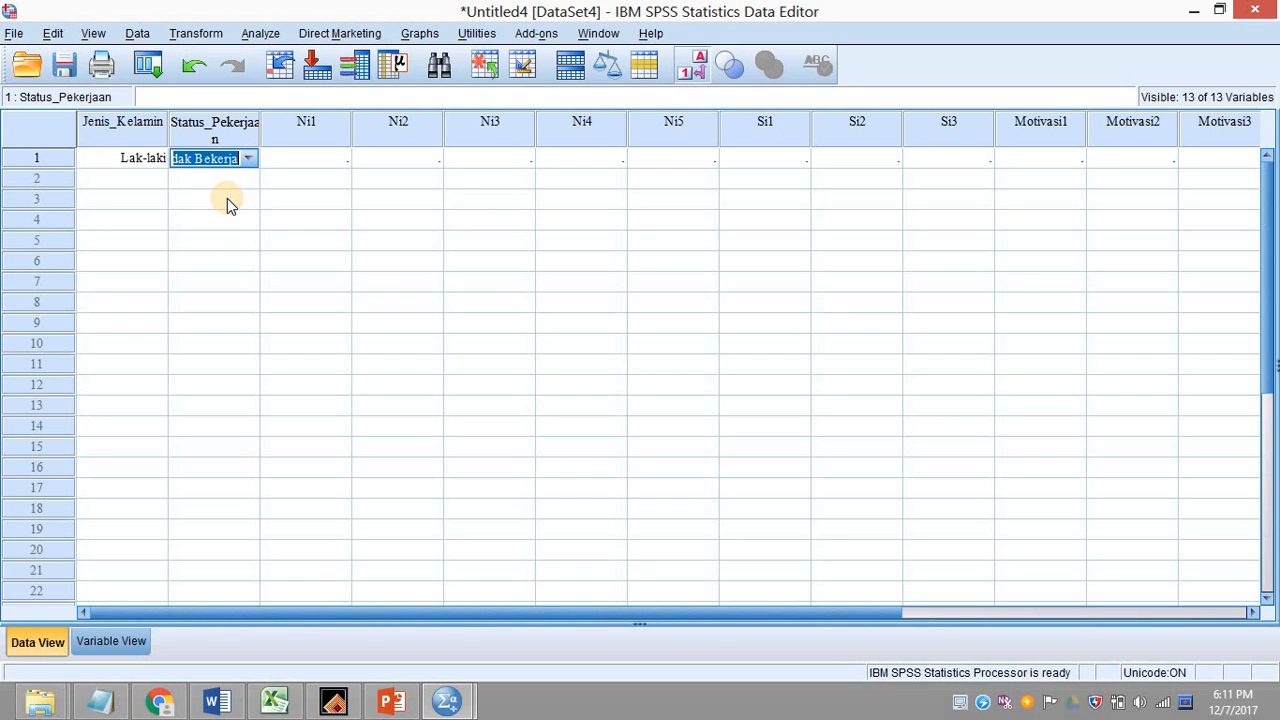
Enter the first respondent's answers TS for Ni1 and TA for Ni2.
{"action": "left_click", "coordinate": [345, 156]}
{"action": "left_click", "coordinate": [345, 156]}
{"action": "left_click", "coordinate": [341, 156]}
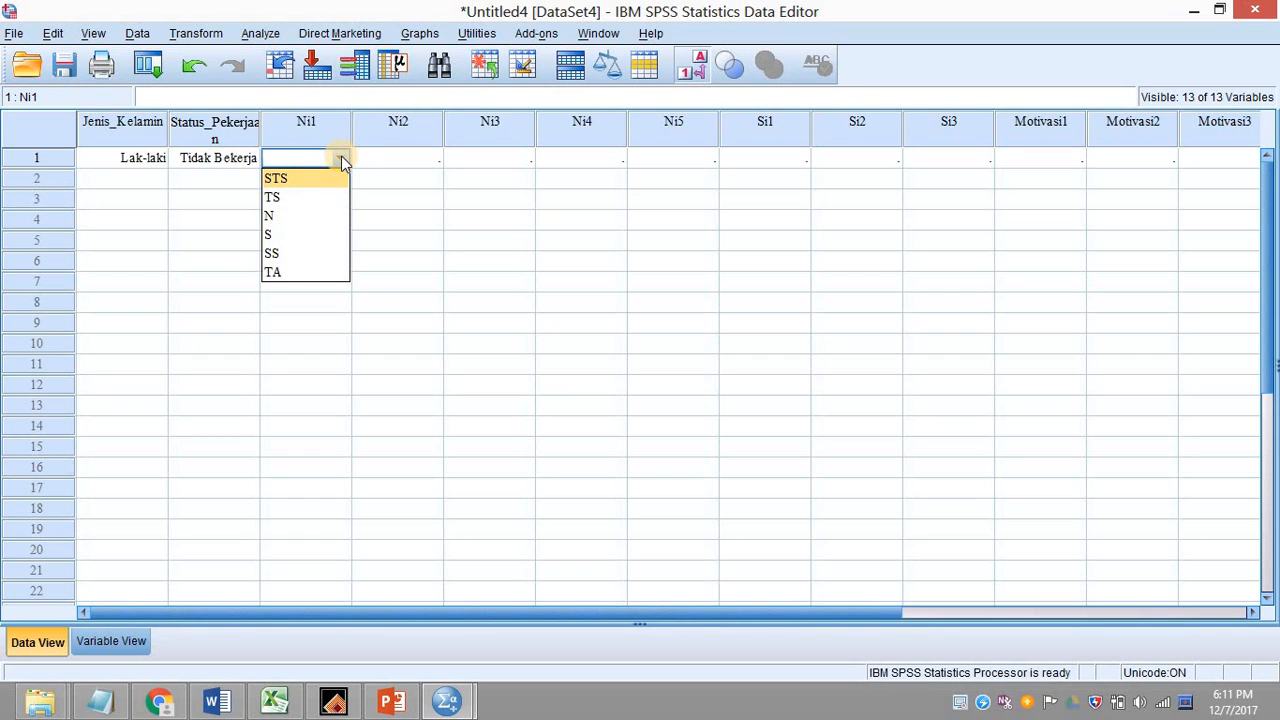
{"action": "left_click", "coordinate": [309, 198]}
{"action": "left_click", "coordinate": [410, 158]}
{"action": "left_click", "coordinate": [430, 156]}
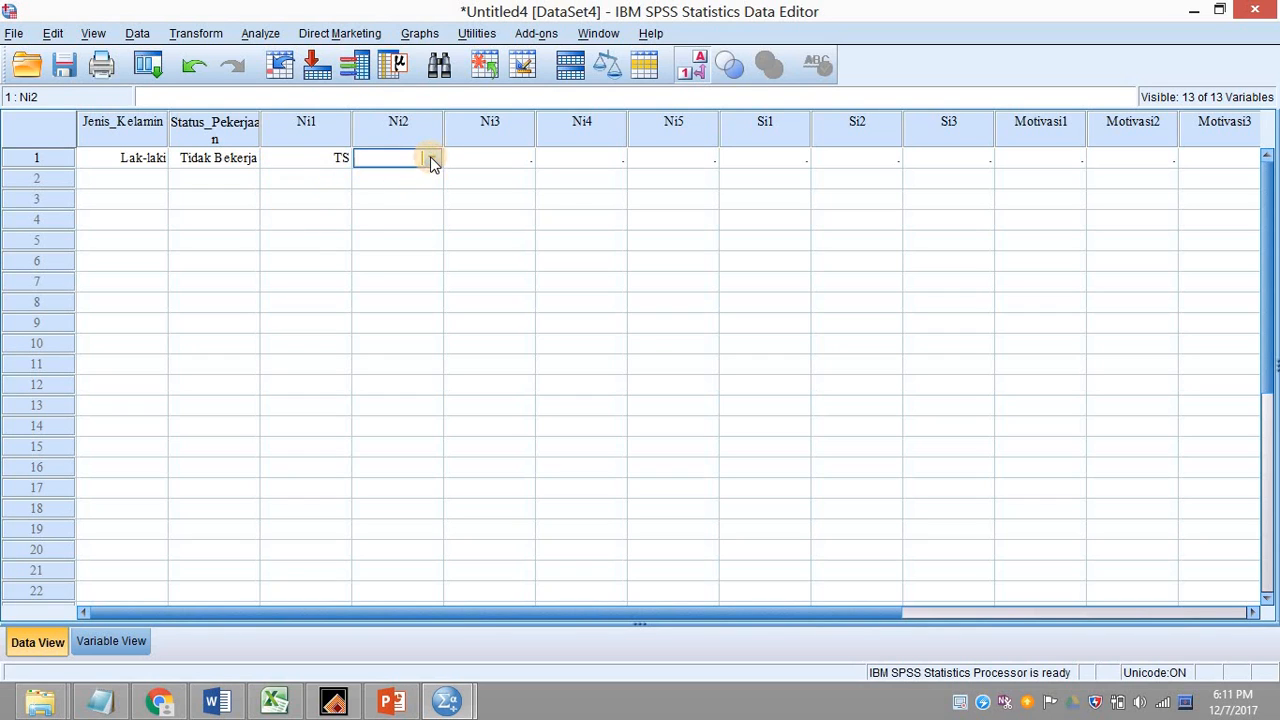
{"action": "left_click", "coordinate": [430, 156]}
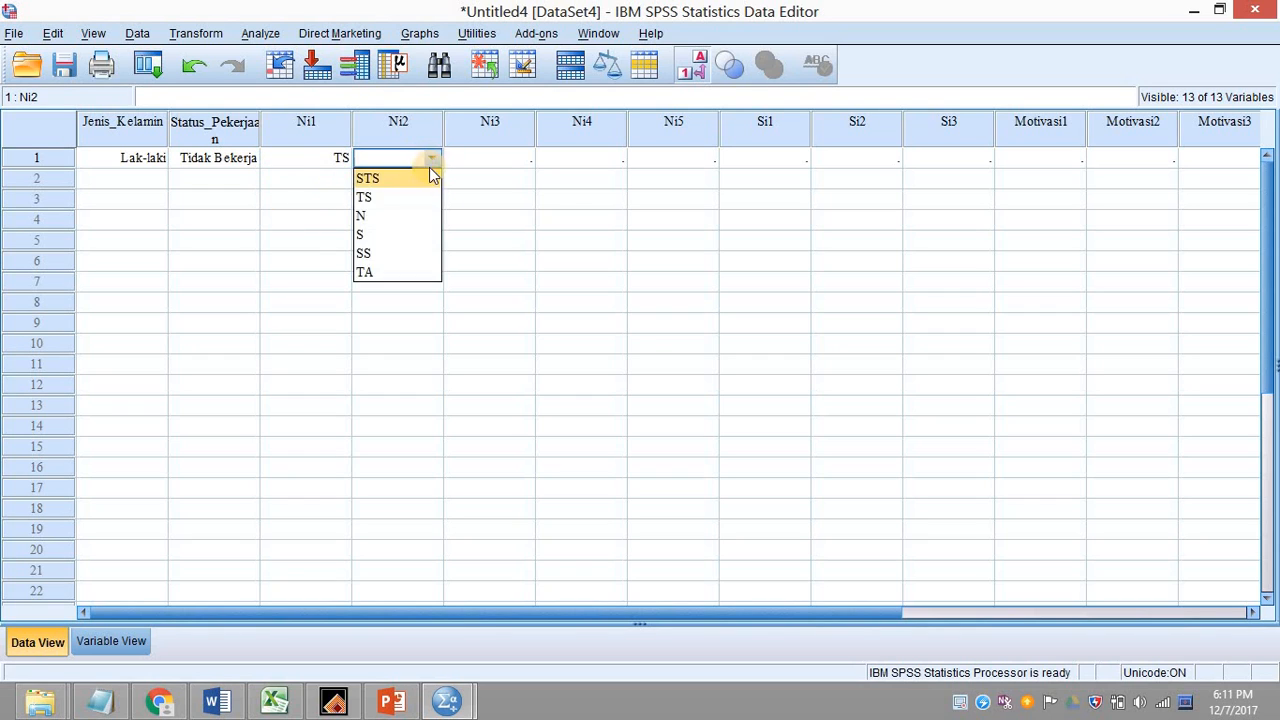
{"action": "left_click", "coordinate": [380, 273]}
Fill in the first respondent's remaining Ni answers: N for Ni3, TS for Ni4 and S for Ni5.
{"action": "left_click", "coordinate": [524, 158]}
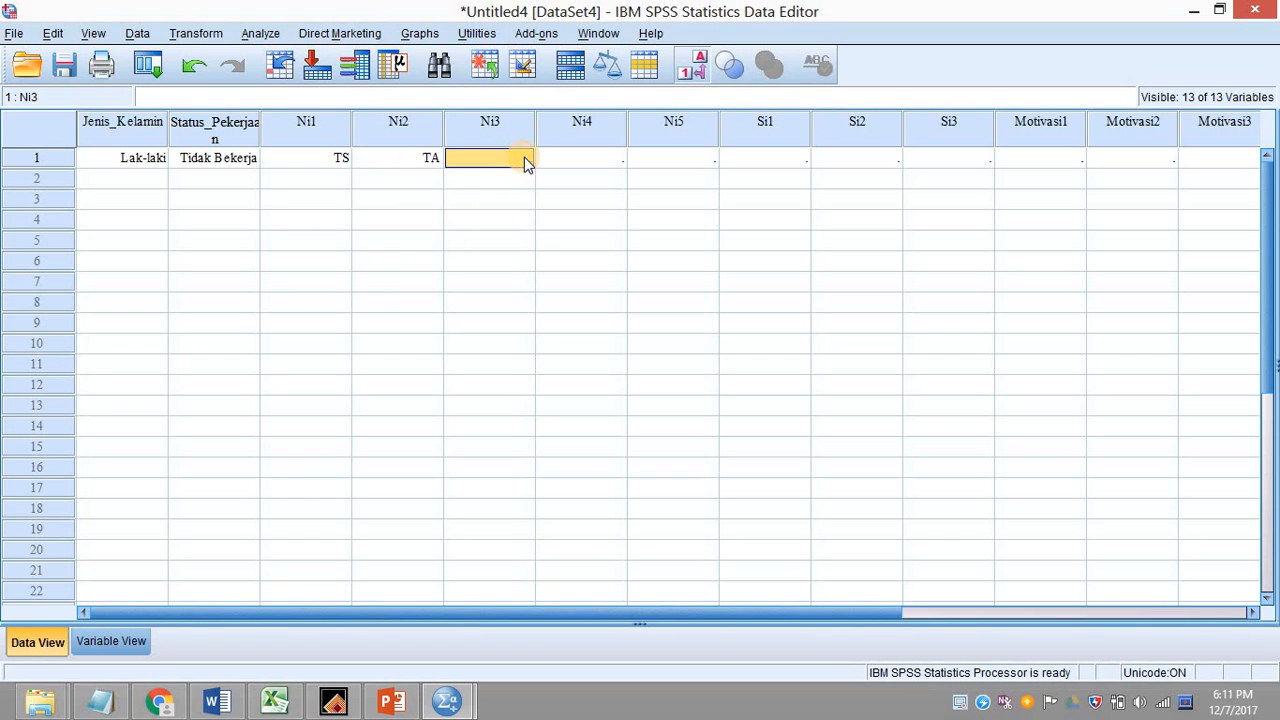
{"action": "left_click", "coordinate": [524, 157]}
{"action": "left_click", "coordinate": [524, 157]}
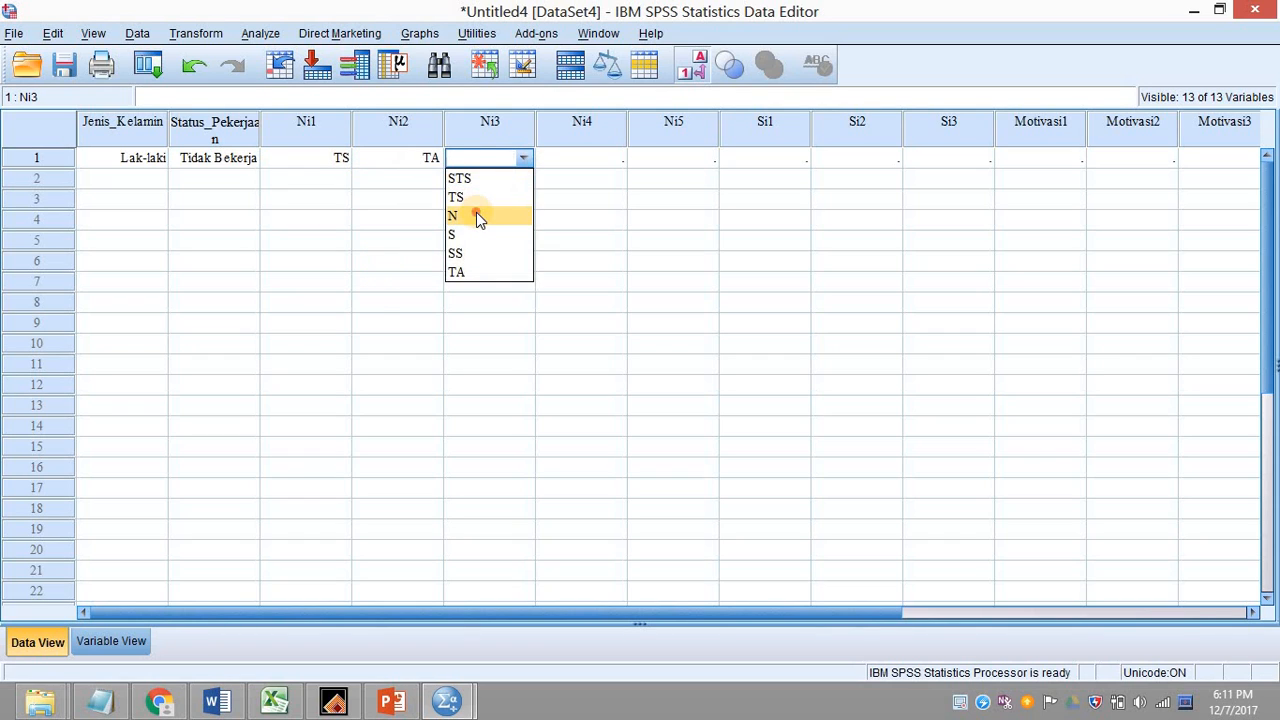
{"action": "left_click", "coordinate": [477, 216]}
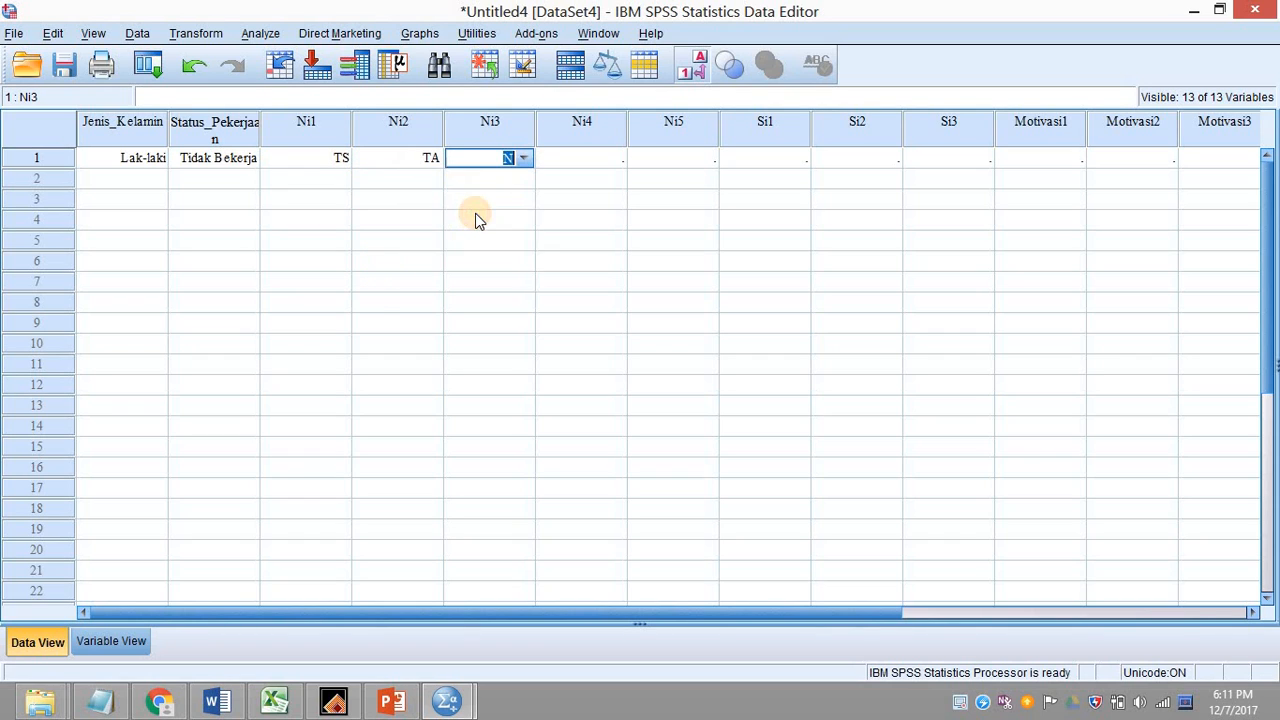
{"action": "left_click", "coordinate": [621, 160]}
{"action": "left_click", "coordinate": [617, 159]}
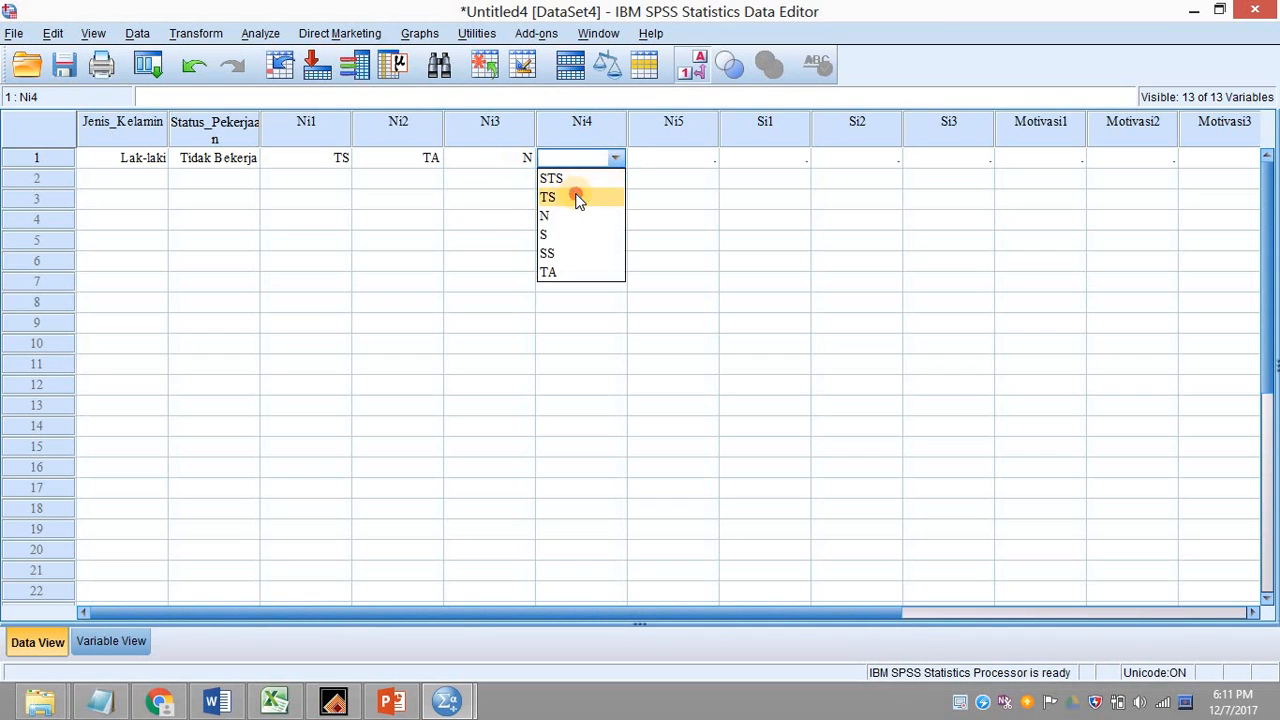
{"action": "left_click", "coordinate": [577, 199]}
{"action": "left_click", "coordinate": [705, 161]}
{"action": "left_click", "coordinate": [706, 159]}
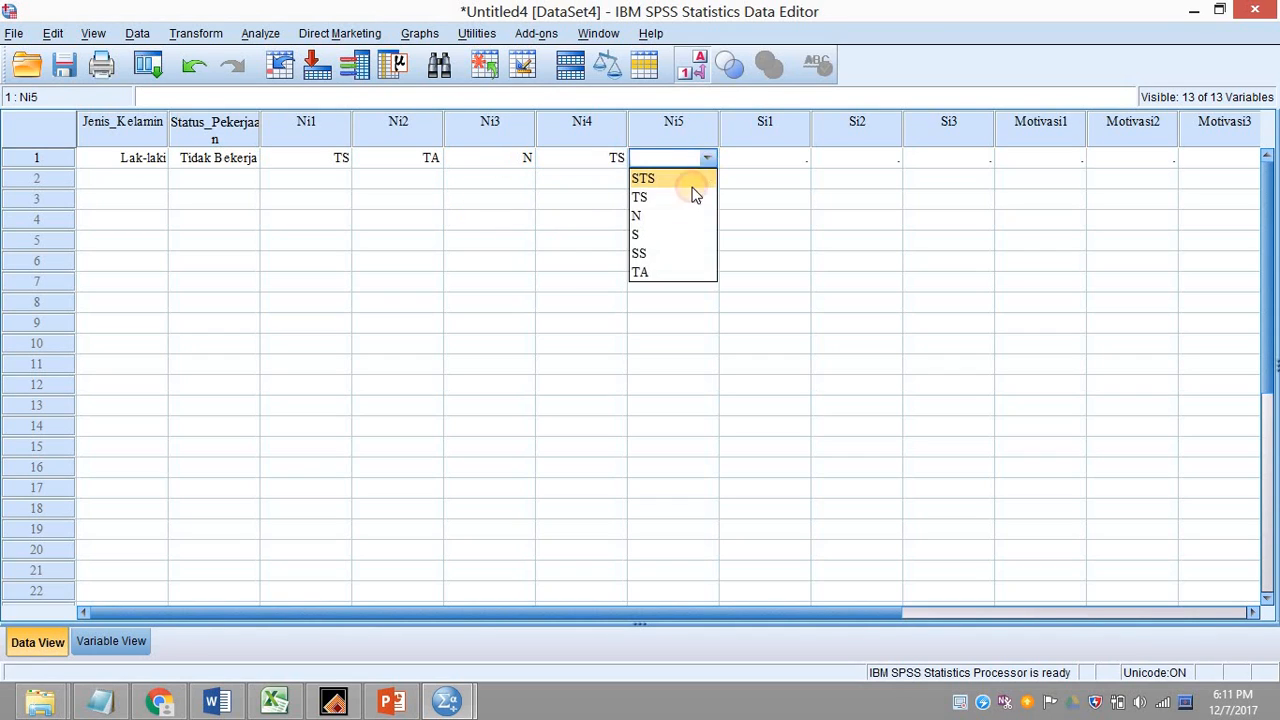
{"action": "left_click", "coordinate": [686, 234]}
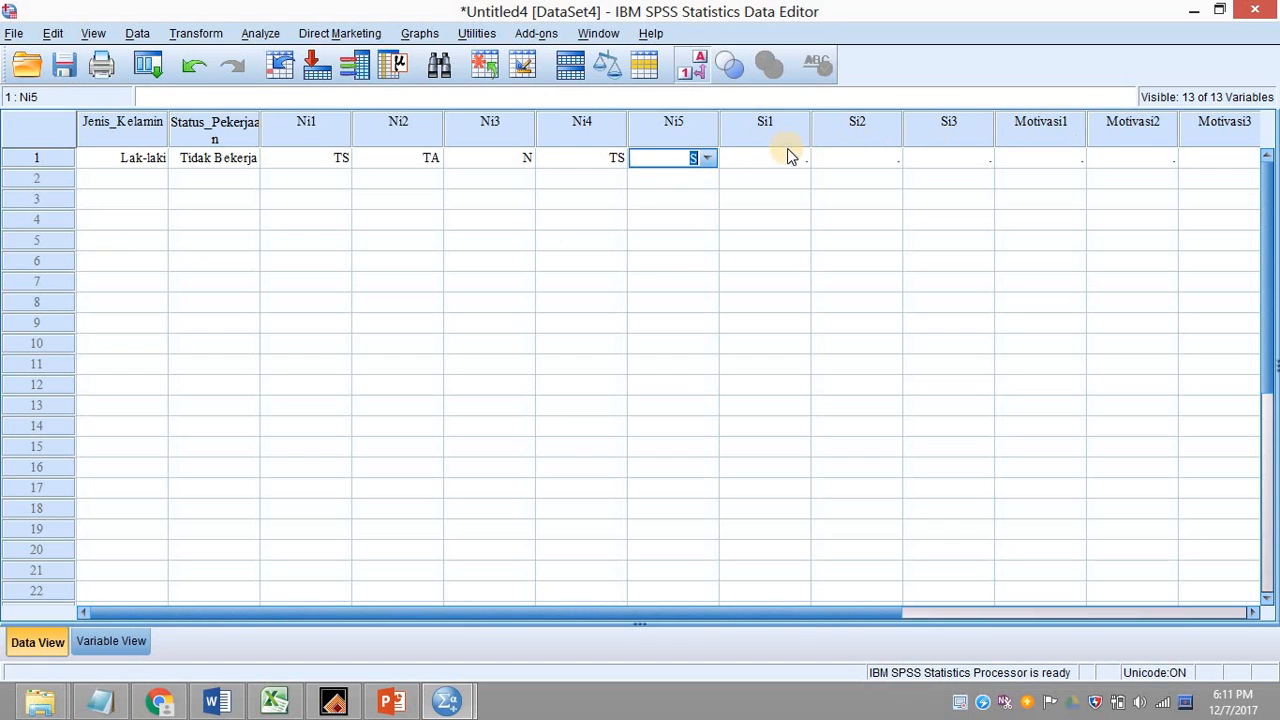
Narrow all columns from Ni1 through Si3 together to a column width of 2.
{"action": "left_click_drag", "start_coordinate": [338, 118], "coordinate": [936, 127]}
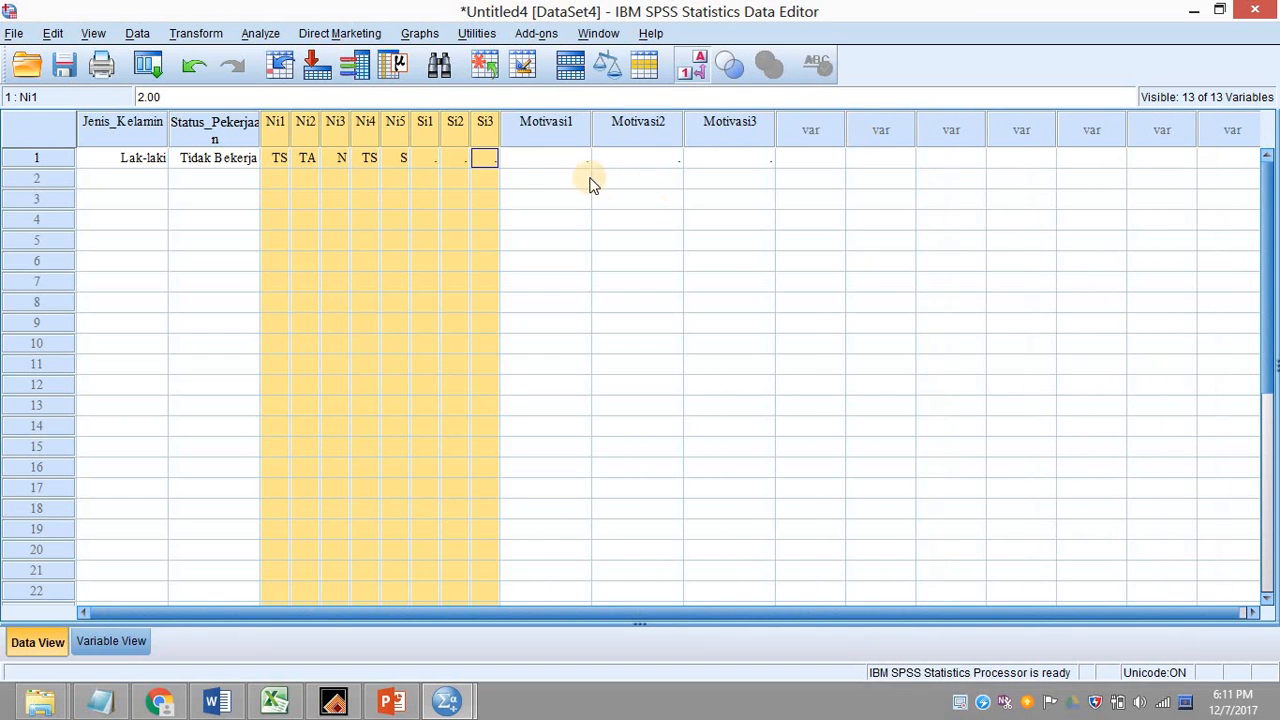
{"action": "left_click", "coordinate": [547, 159]}
Fill in the first respondent's Si answers: N for Si1, TS for Si2 and S for Si3.
{"action": "left_click", "coordinate": [426, 158]}
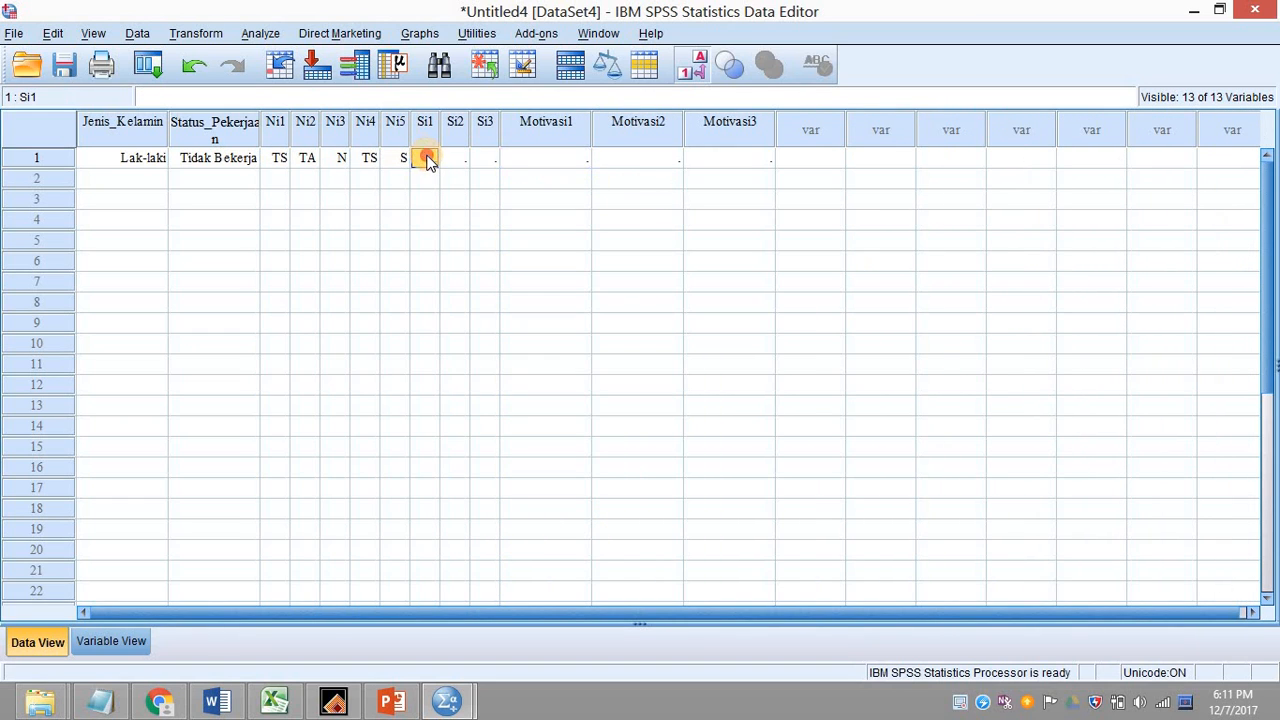
{"action": "left_click", "coordinate": [427, 158]}
{"action": "left_click", "coordinate": [420, 214]}
{"action": "left_click", "coordinate": [462, 155]}
{"action": "left_click", "coordinate": [462, 155]}
{"action": "left_click", "coordinate": [459, 196]}
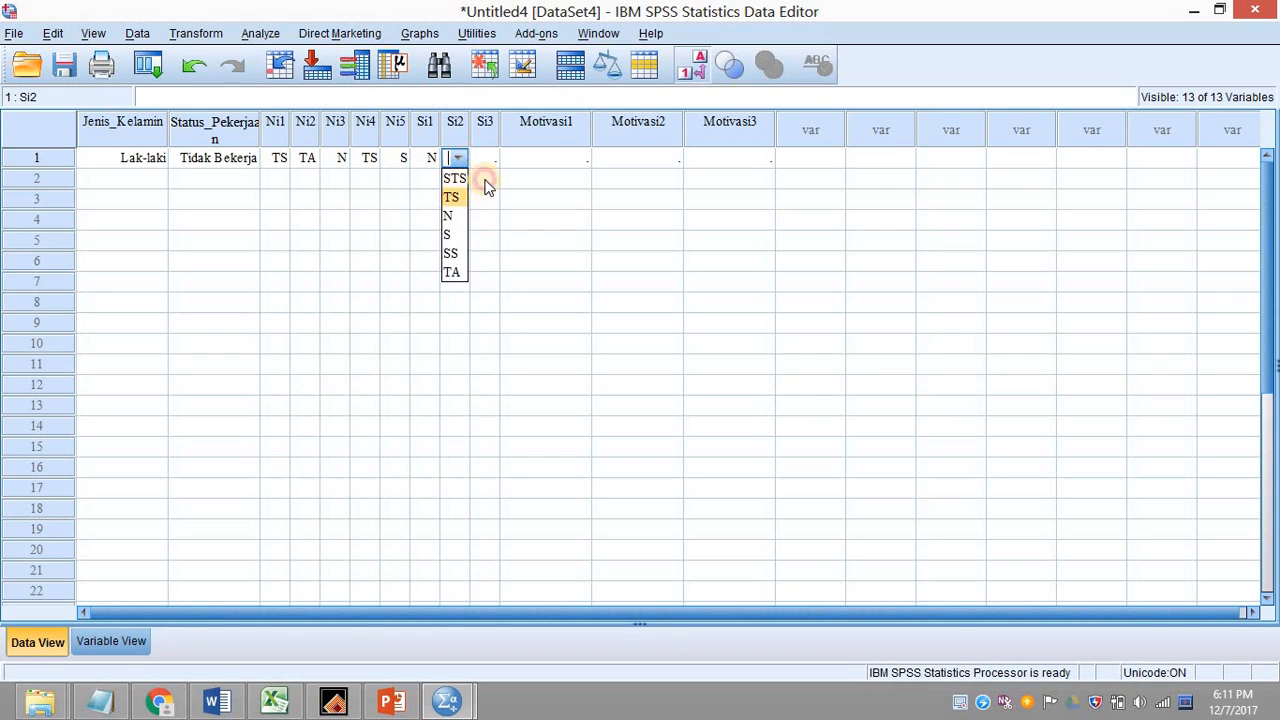
{"action": "left_click", "coordinate": [490, 161]}
{"action": "left_click", "coordinate": [492, 159]}
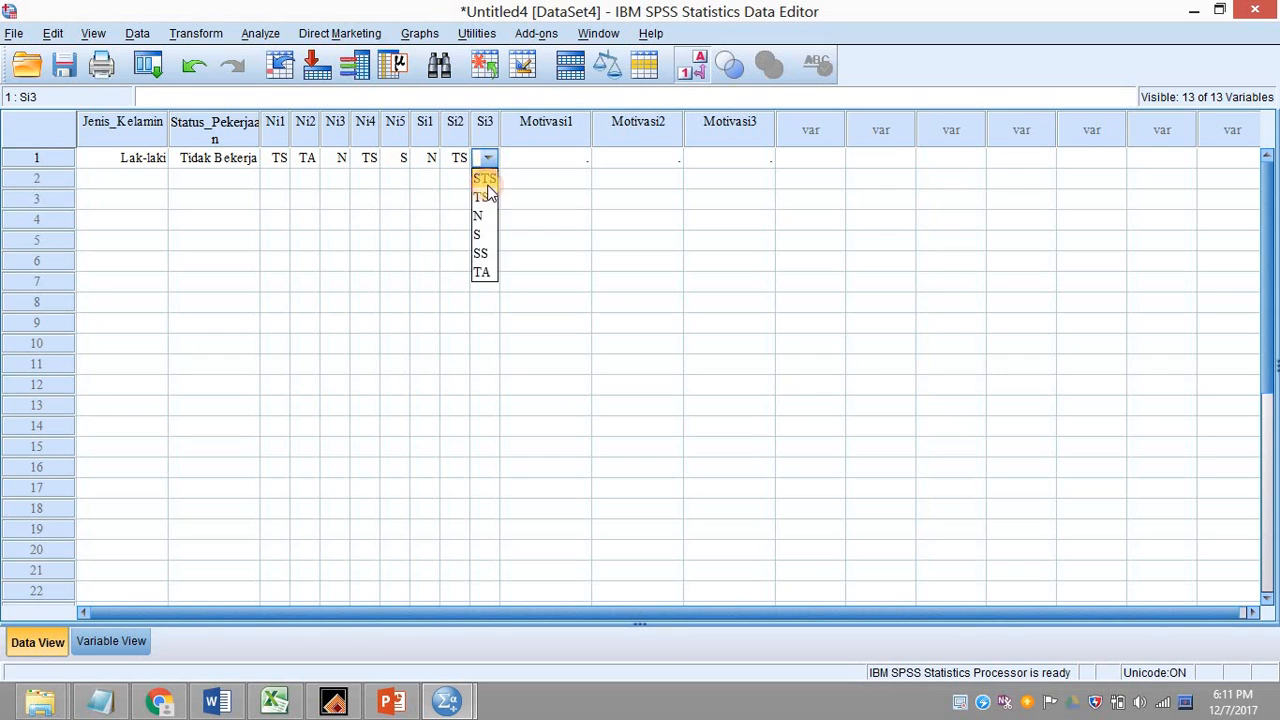
{"action": "left_click", "coordinate": [480, 235]}
For the first respondent, set Motivasi1 to Mengunjungi keluarga/teman and Motivasi2 to Berobat.
{"action": "left_click", "coordinate": [554, 181]}
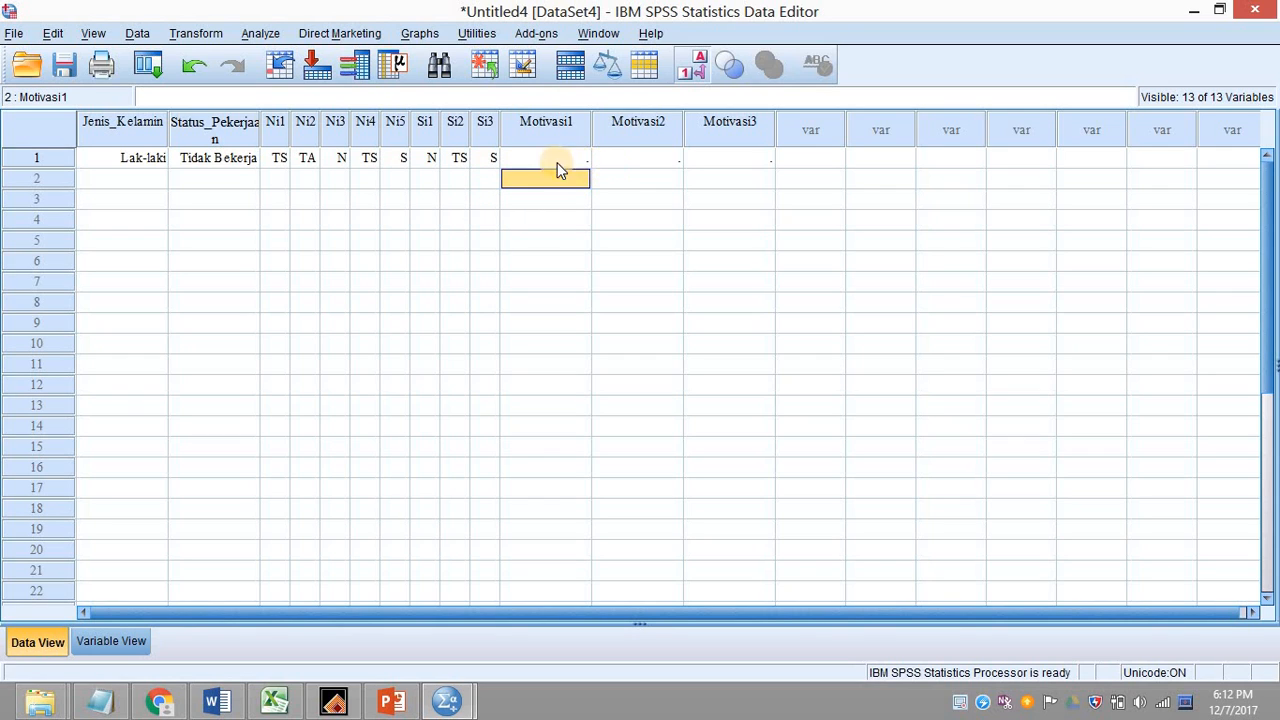
{"action": "left_click", "coordinate": [584, 160]}
{"action": "left_click", "coordinate": [584, 160]}
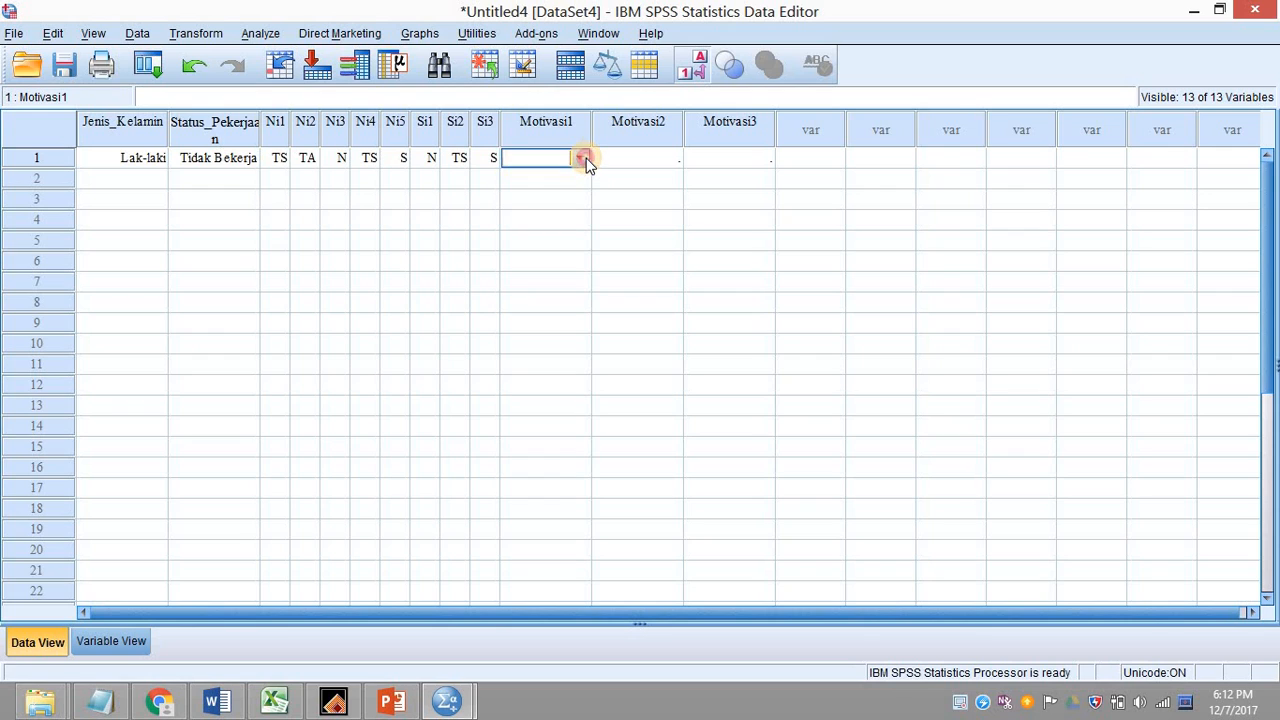
{"action": "left_click", "coordinate": [579, 157]}
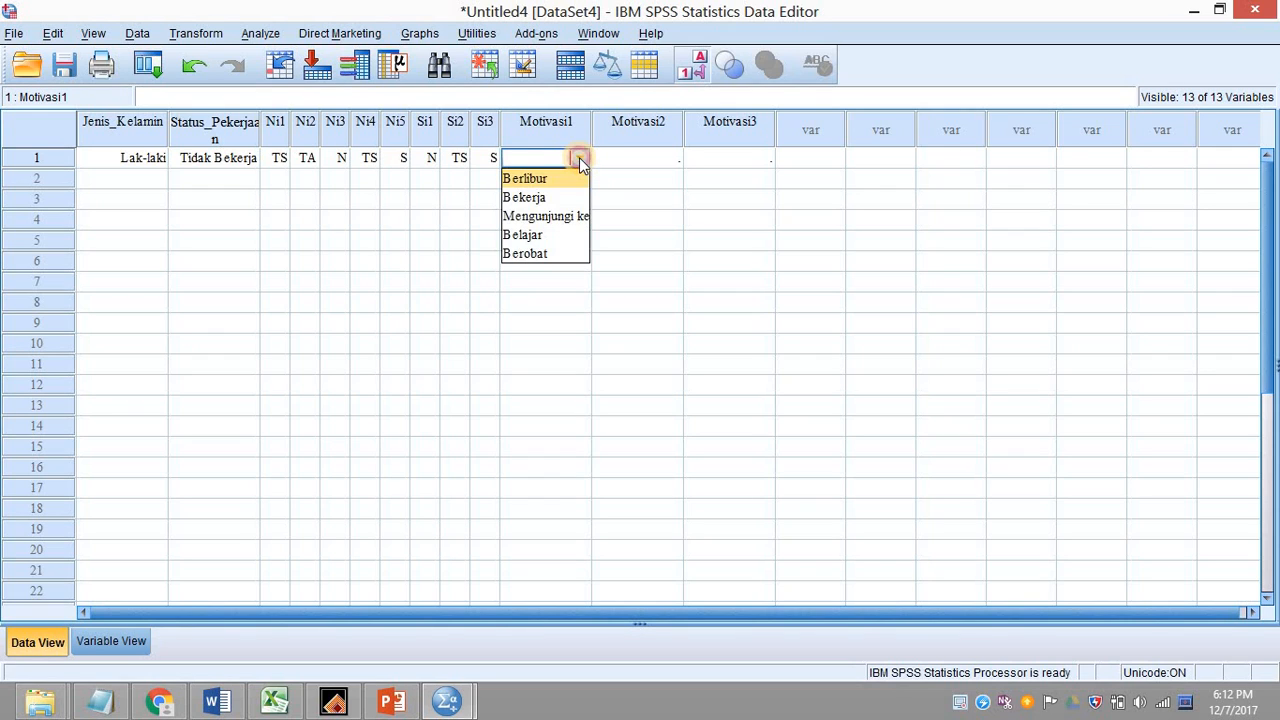
{"action": "left_click", "coordinate": [565, 216]}
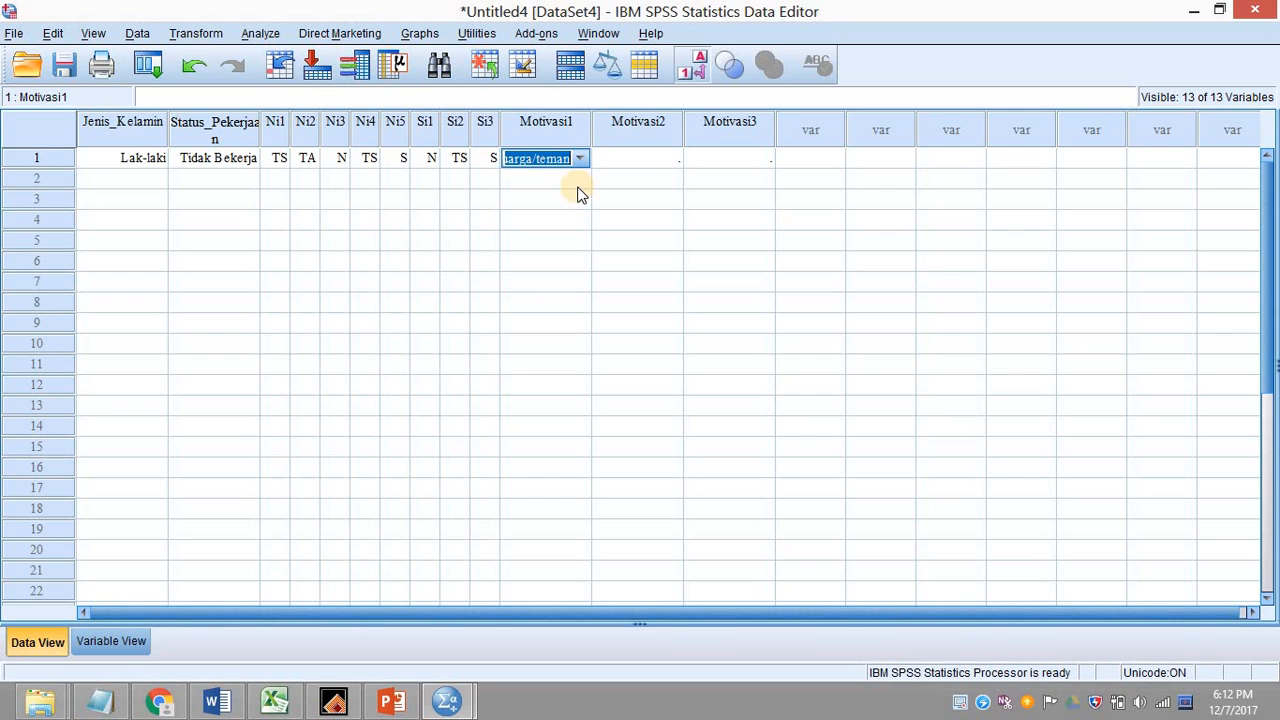
{"action": "left_click", "coordinate": [677, 163]}
{"action": "left_click", "coordinate": [677, 160]}
{"action": "left_click", "coordinate": [672, 158]}
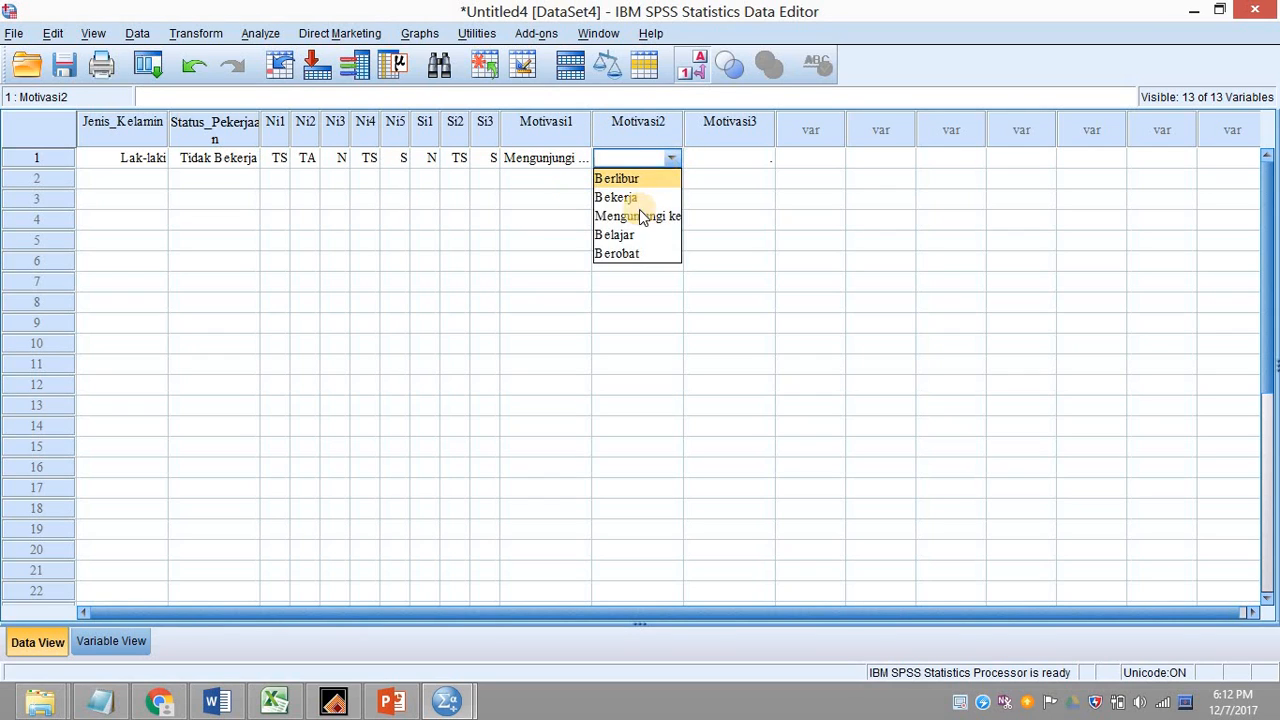
{"action": "left_click", "coordinate": [637, 254]}
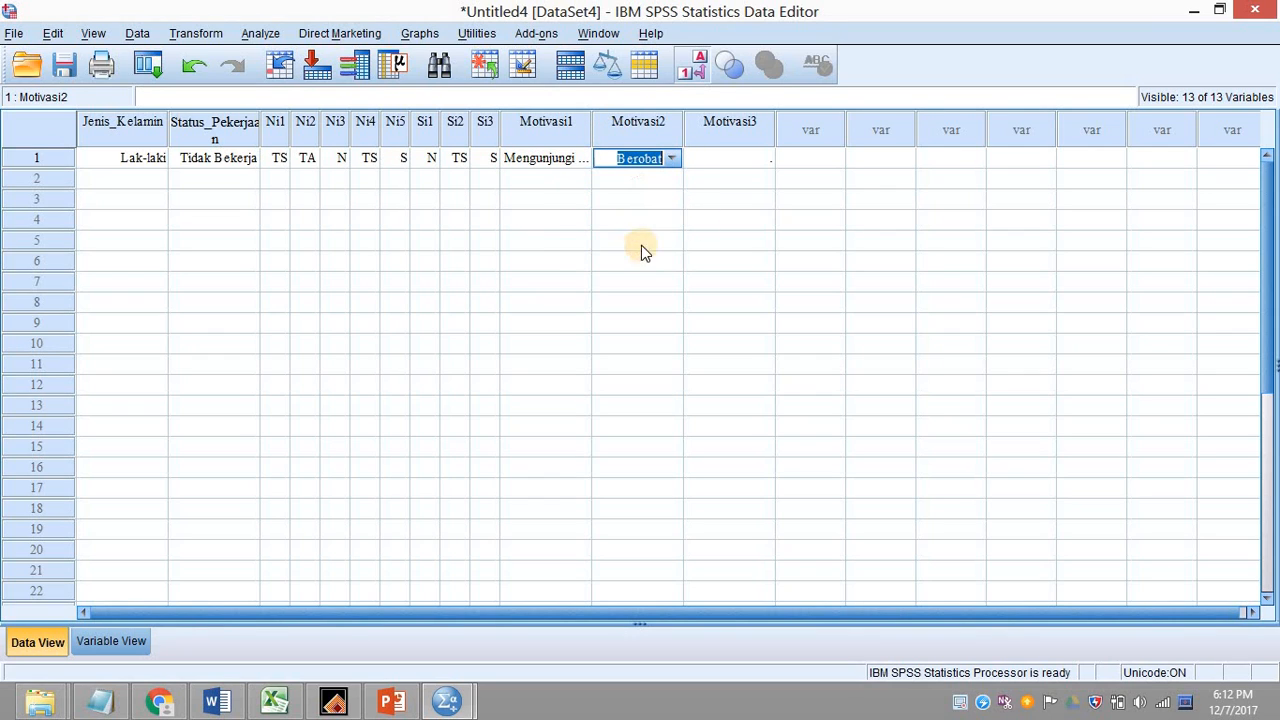
{"action": "left_click", "coordinate": [742, 190]}
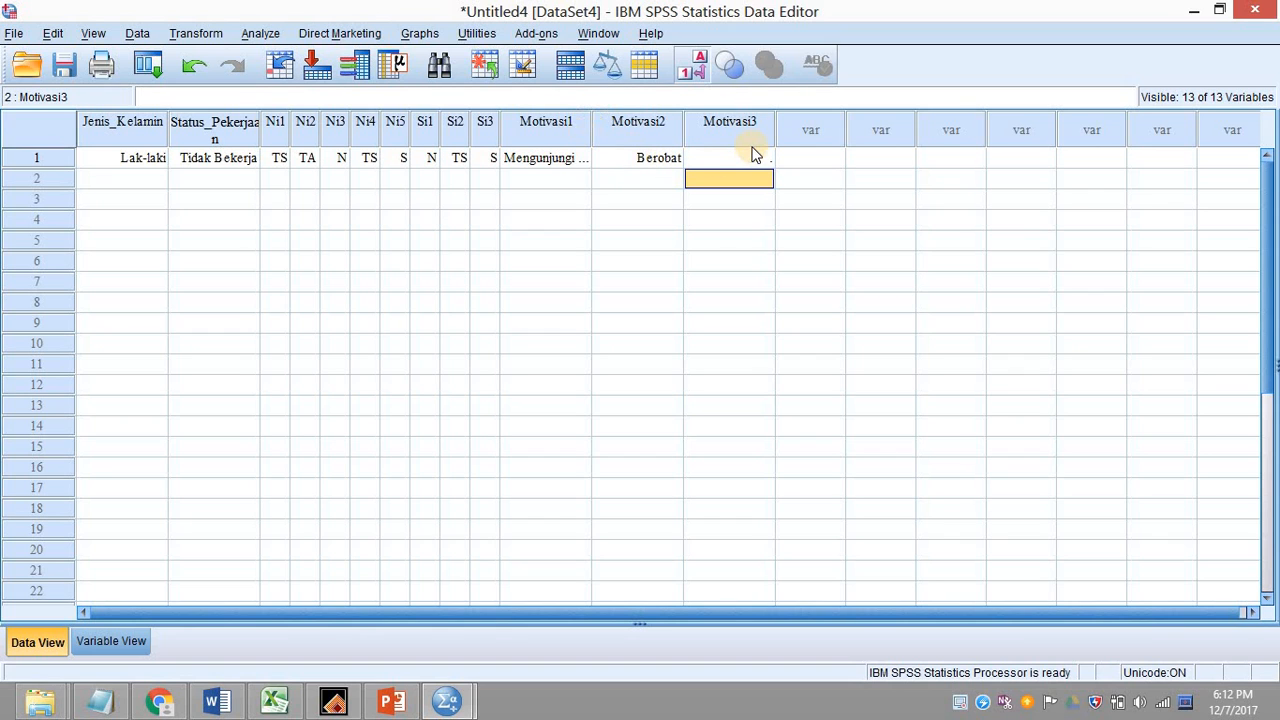
Add the value label 6 = TA to Motivasi1 in Variable View.
{"action": "left_click", "coordinate": [126, 640]}
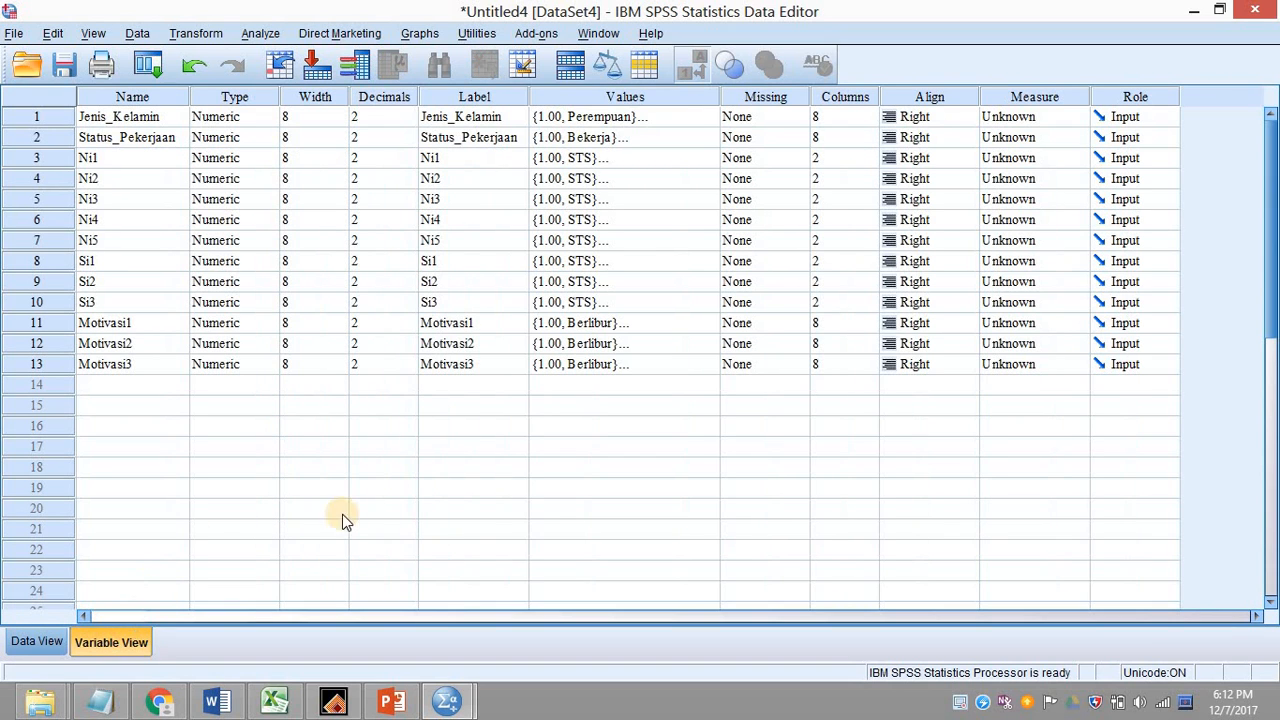
{"action": "left_click", "coordinate": [697, 324]}
{"action": "left_click", "coordinate": [707, 325]}
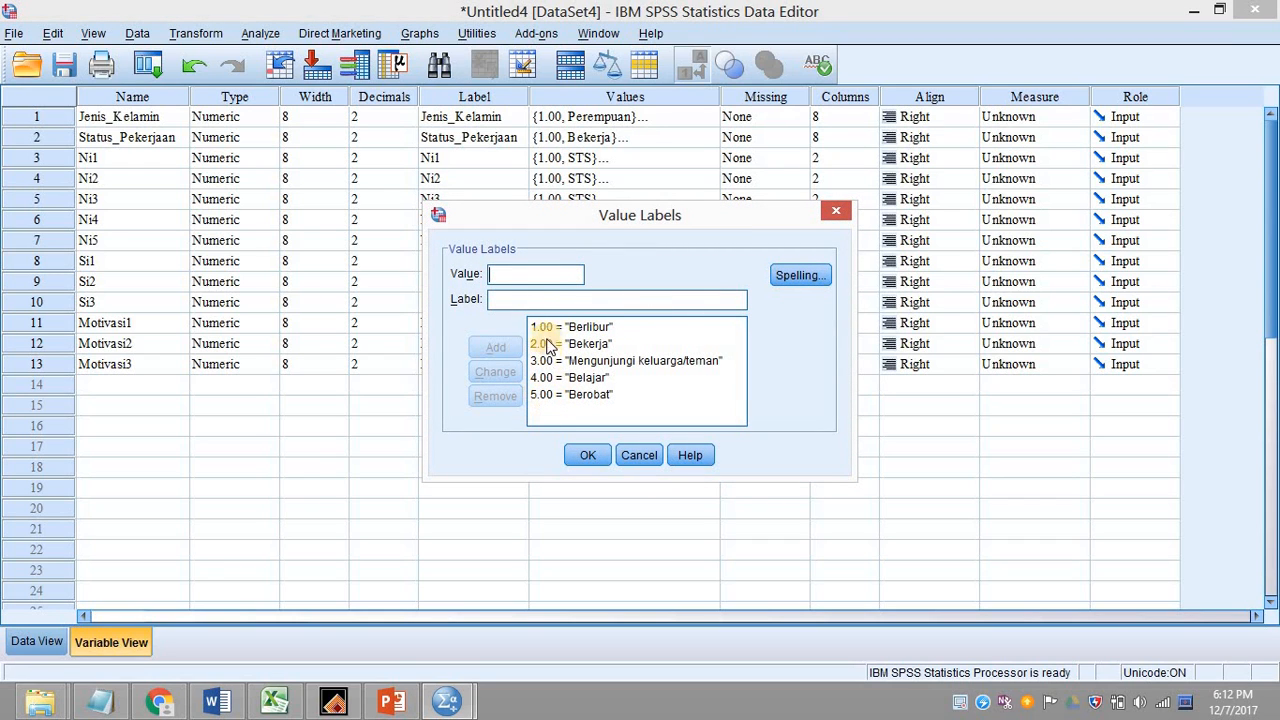
{"action": "type", "text": "6"}
{"action": "left_click", "coordinate": [515, 300]}
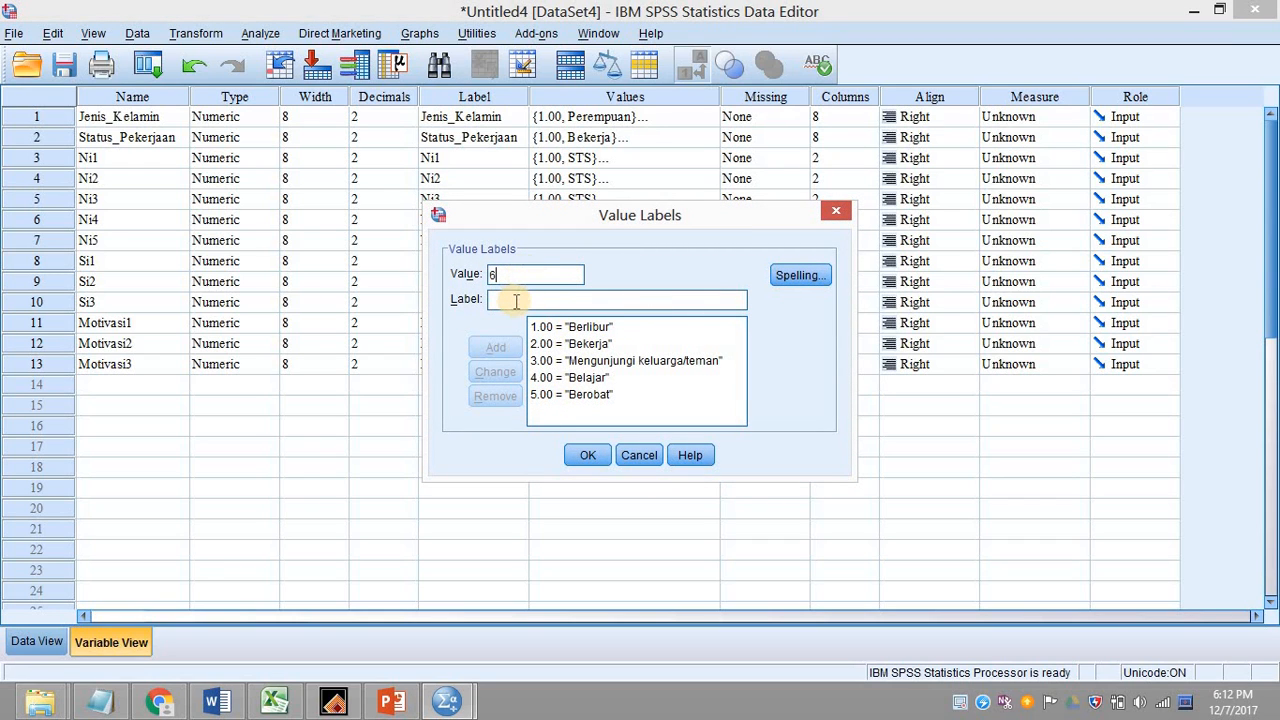
{"action": "type", "text": "T"}
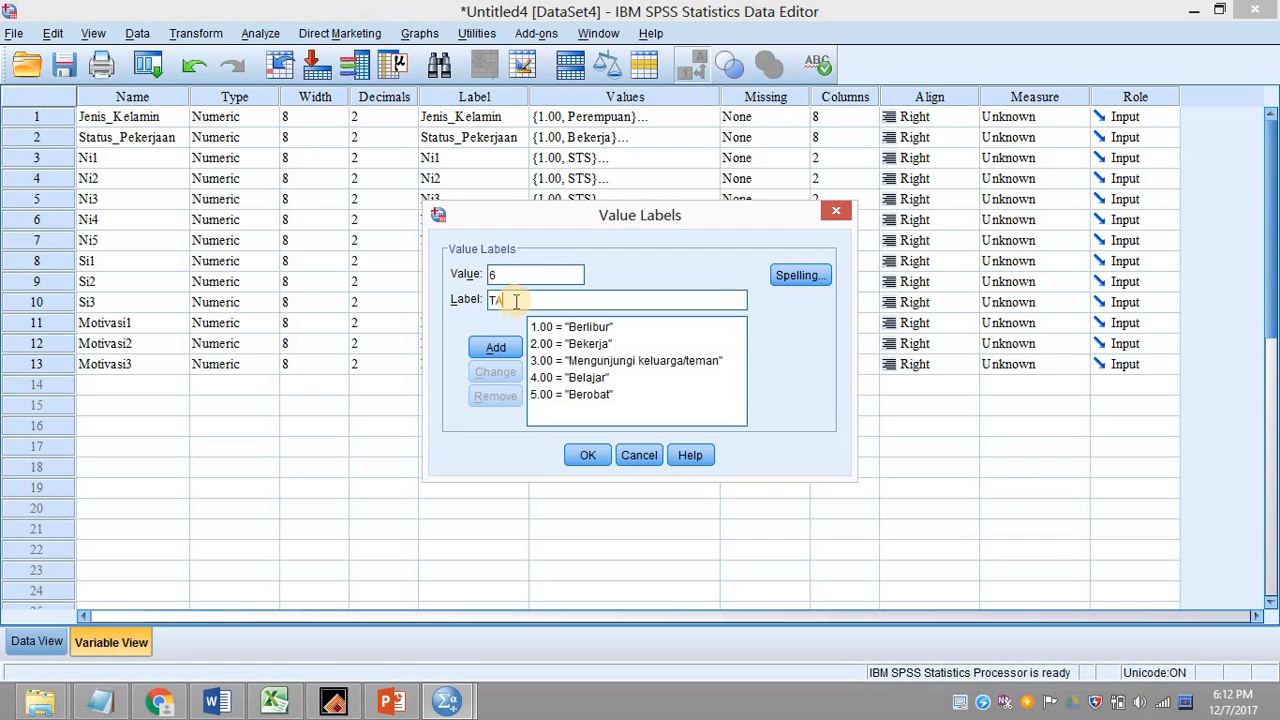
{"action": "type", "text": "A"}
{"action": "left_click", "coordinate": [495, 347]}
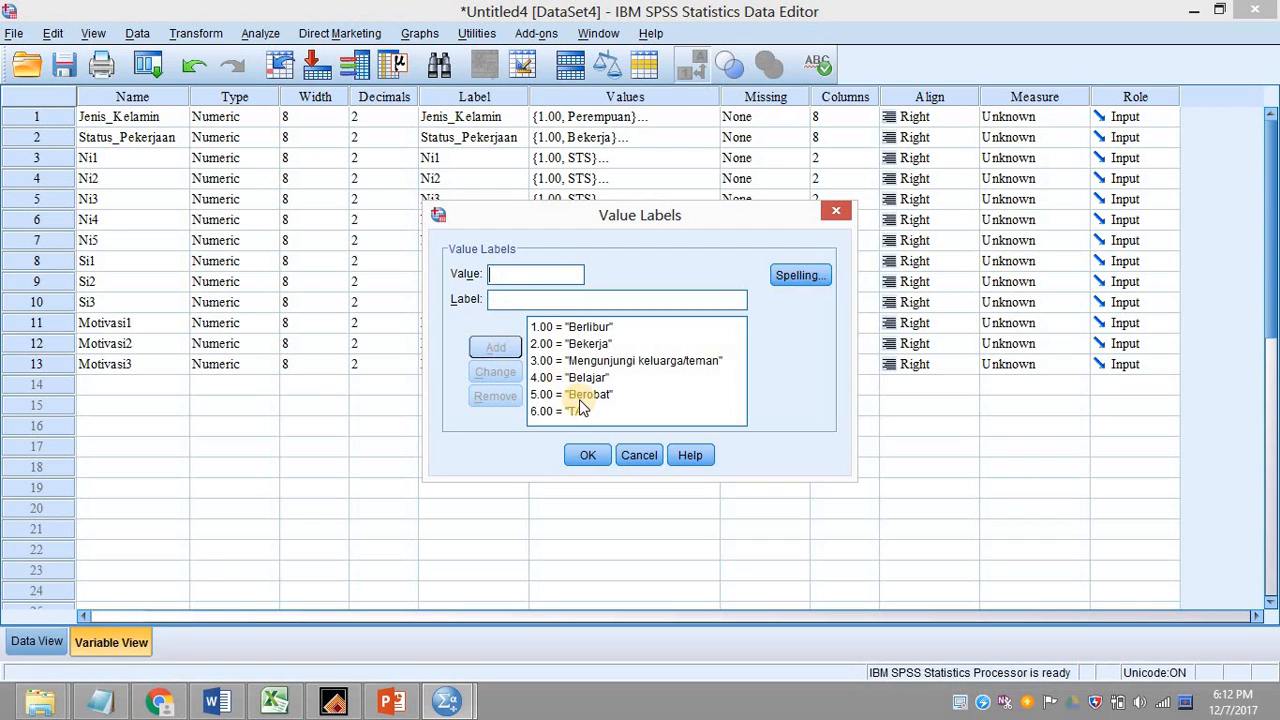
{"action": "left_click", "coordinate": [587, 455]}
Check the answer choices offered for the first respondent's Motivasi3 in Data View.
{"action": "left_click", "coordinate": [60, 640]}
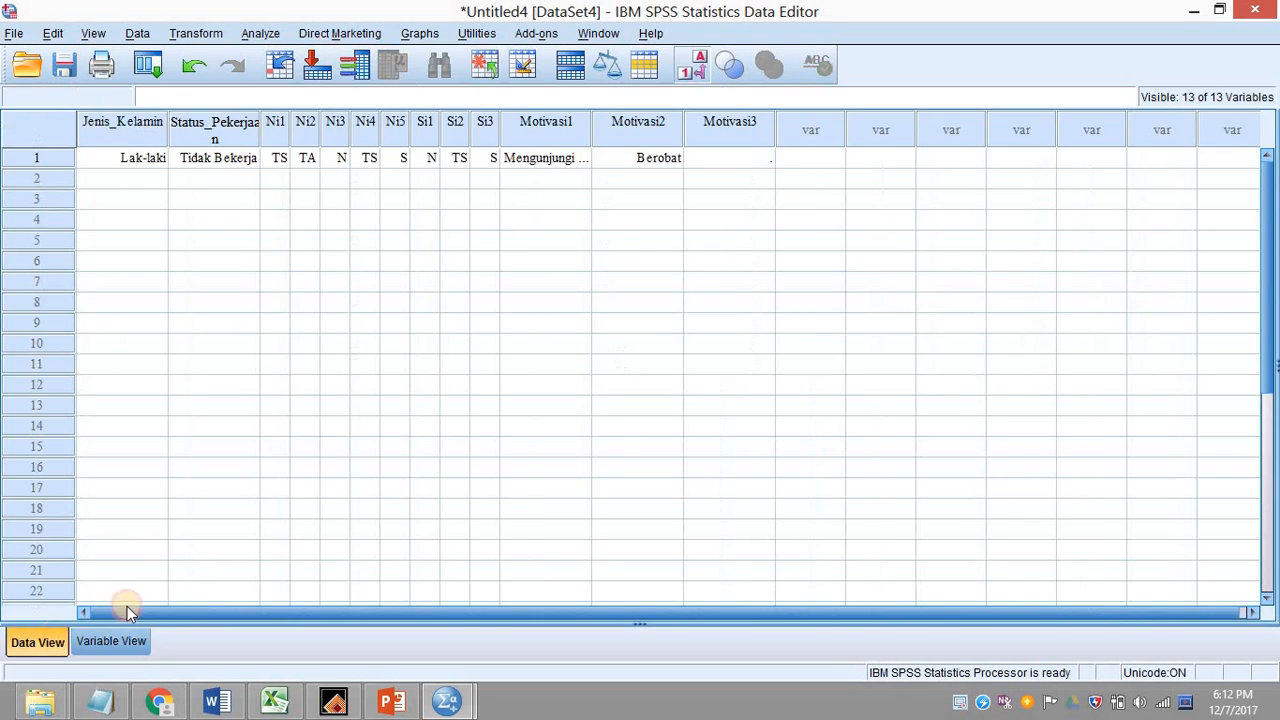
{"action": "left_click", "coordinate": [766, 160]}
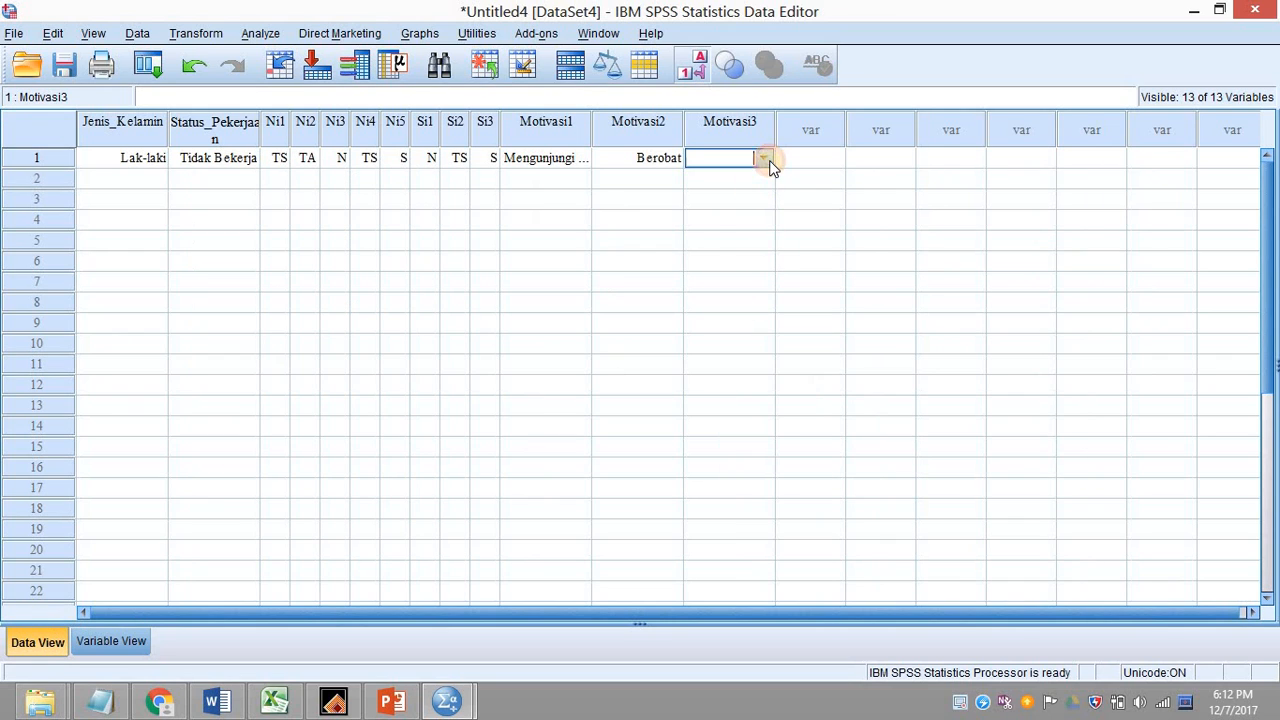
{"action": "left_click", "coordinate": [764, 158]}
{"action": "left_click", "coordinate": [764, 158]}
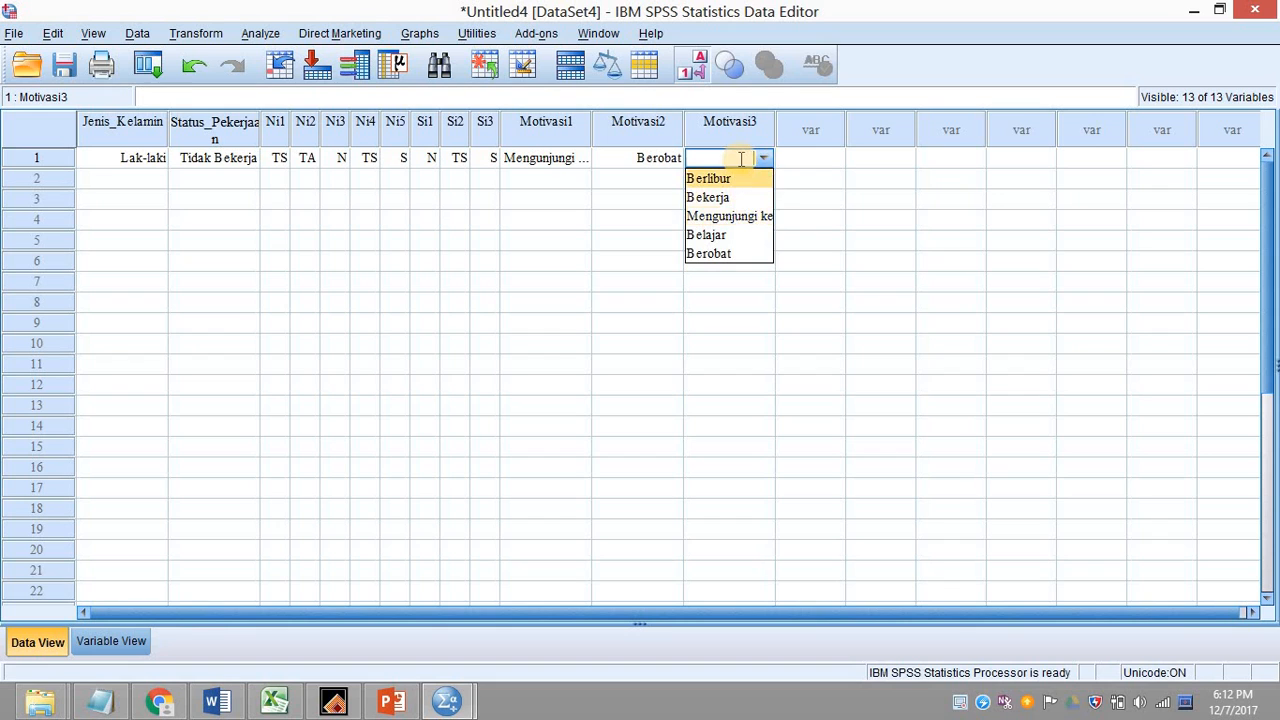
{"action": "left_click", "coordinate": [740, 158]}
{"action": "left_click", "coordinate": [764, 159]}
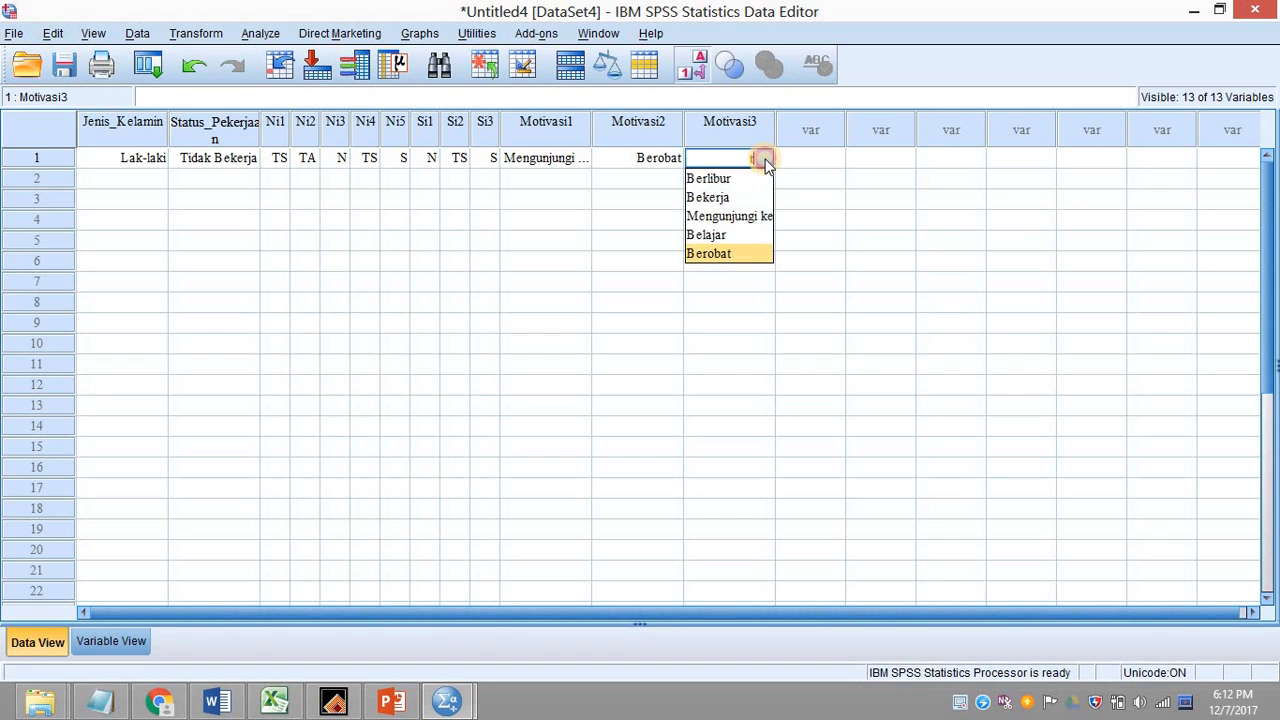
Copy Motivasi1's value labels to Motivasi2 and Motivasi3 in Variable View.
{"action": "left_click", "coordinate": [111, 641]}
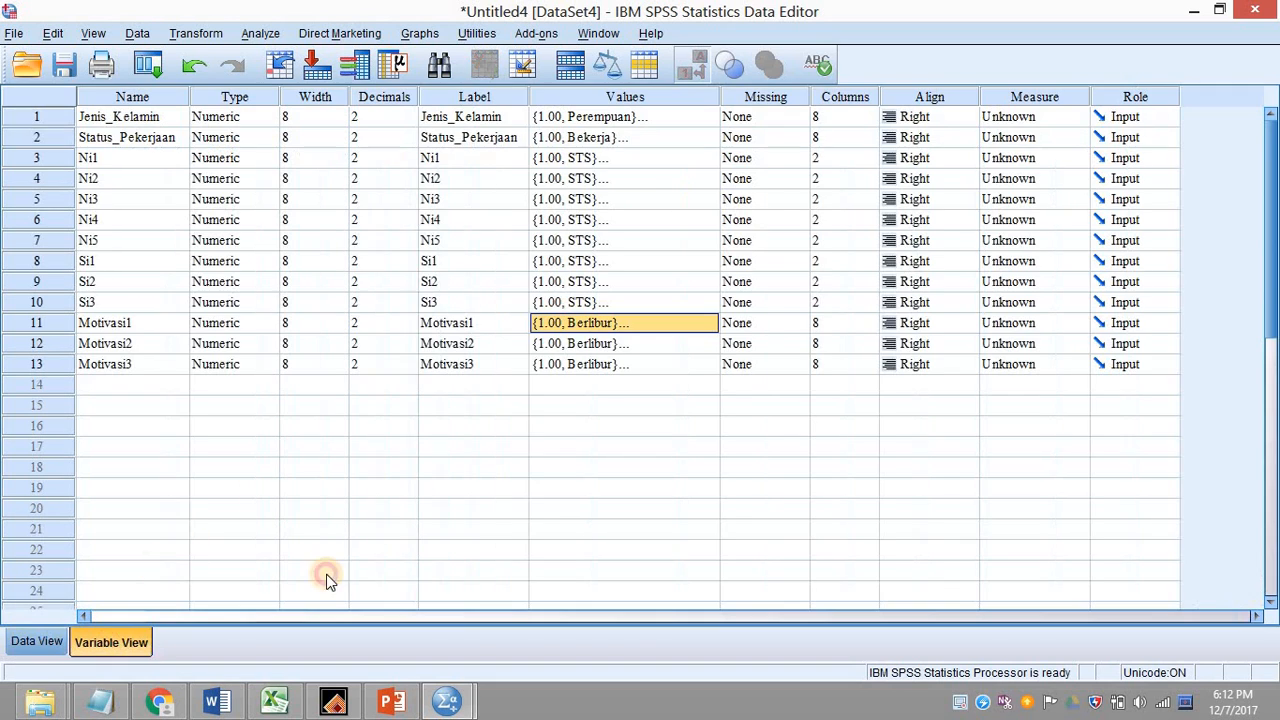
{"action": "left_click", "coordinate": [614, 340]}
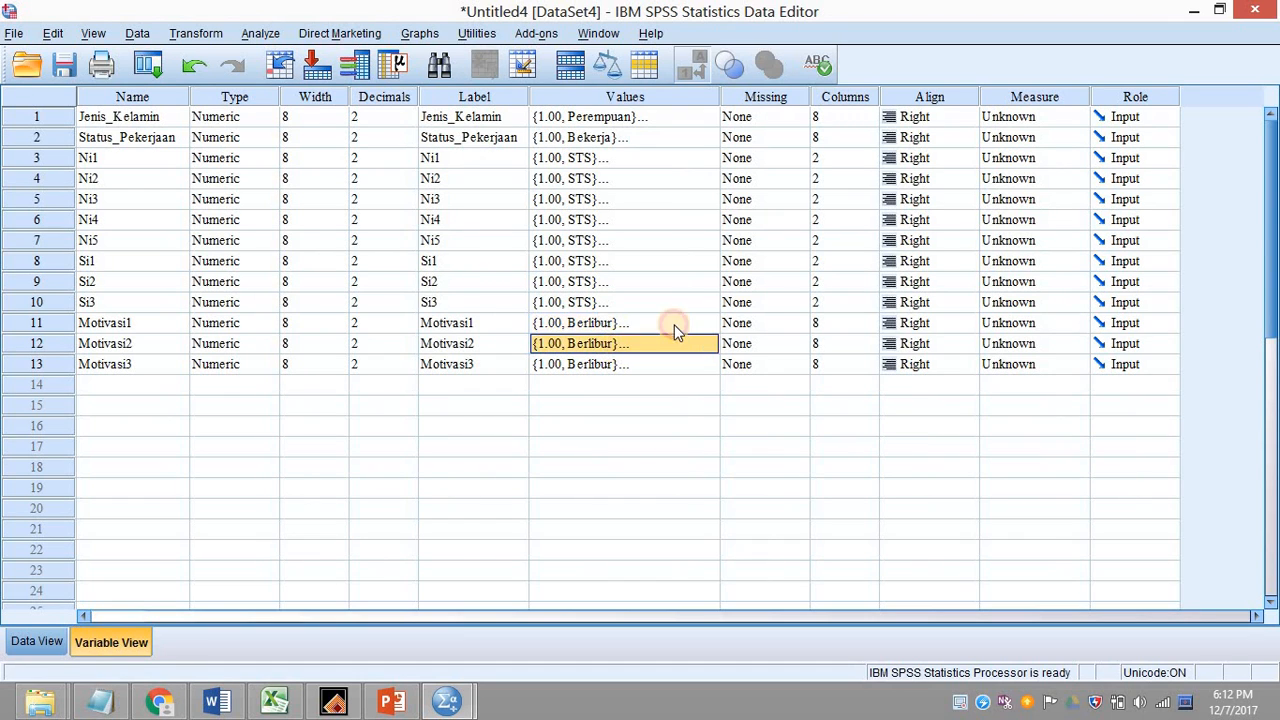
{"action": "left_click", "coordinate": [698, 323]}
{"action": "left_click", "coordinate": [707, 323]}
{"action": "left_click", "coordinate": [640, 454]}
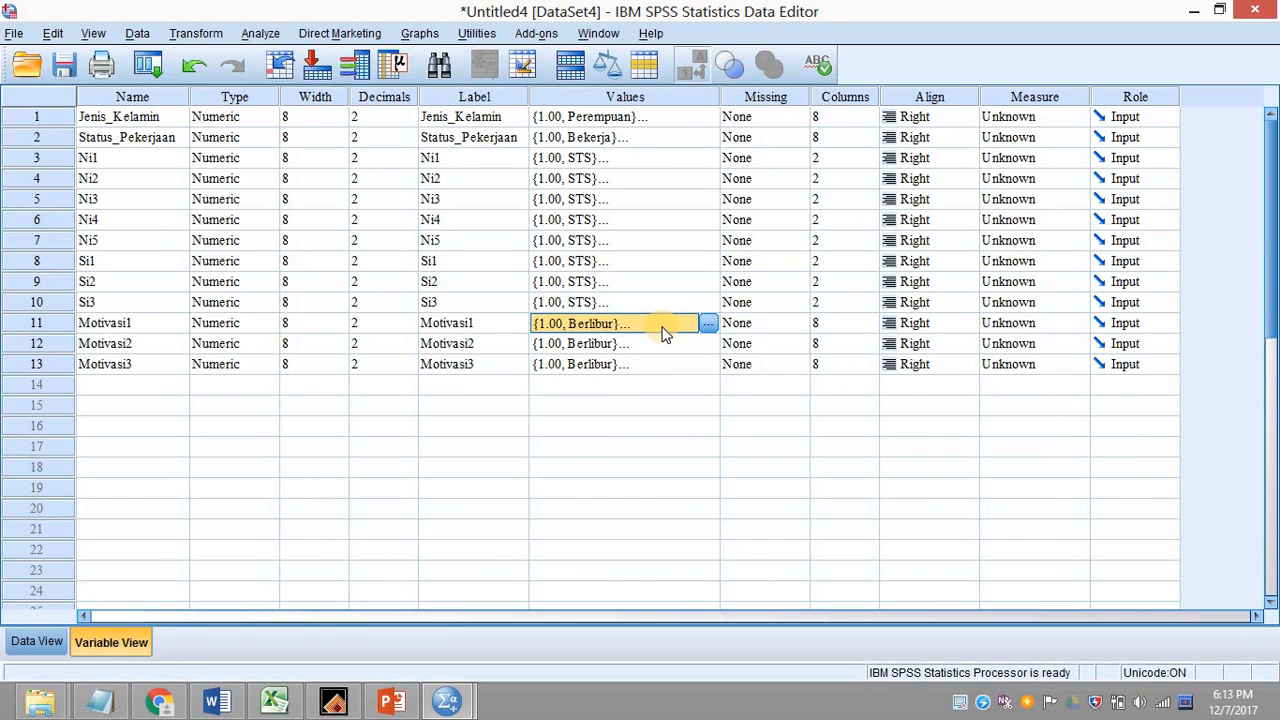
{"action": "left_click_drag", "start_coordinate": [643, 343], "coordinate": [642, 366]}
{"action": "right_click", "coordinate": [642, 365]}
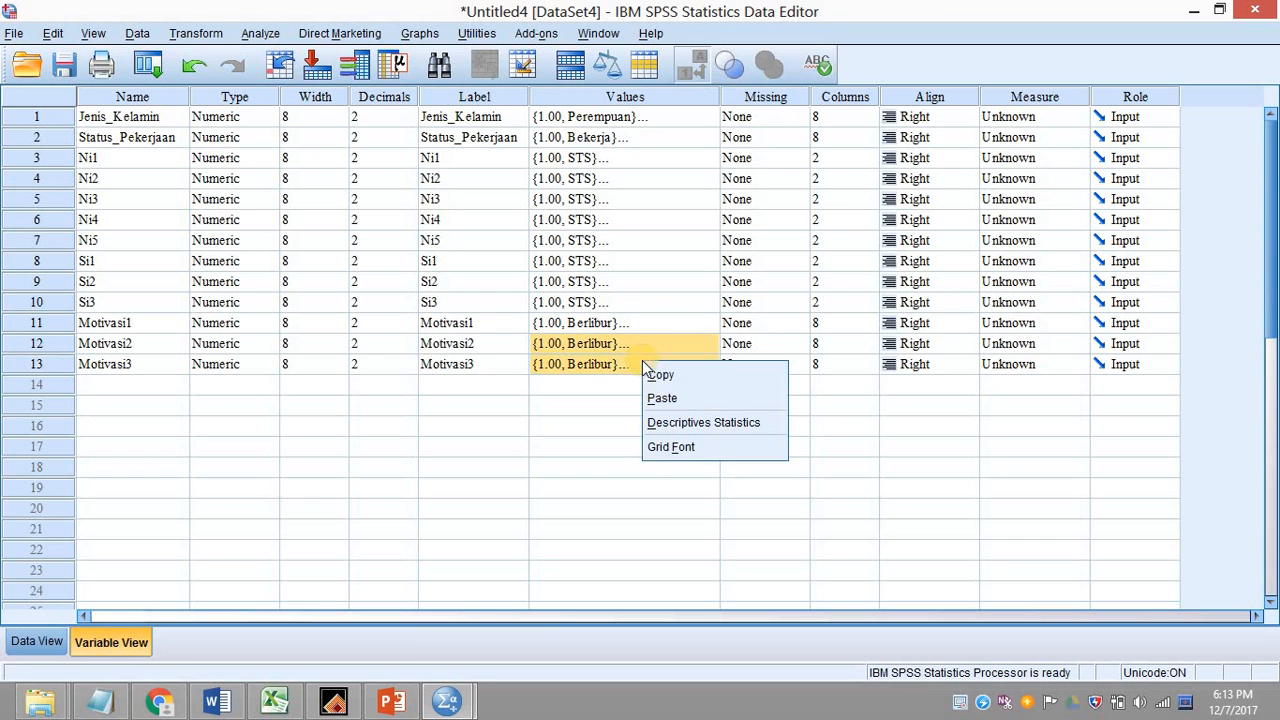
{"action": "left_click", "coordinate": [671, 396]}
Set the first respondent's Motivasi3 to TA in Data View.
{"action": "left_click", "coordinate": [37, 641]}
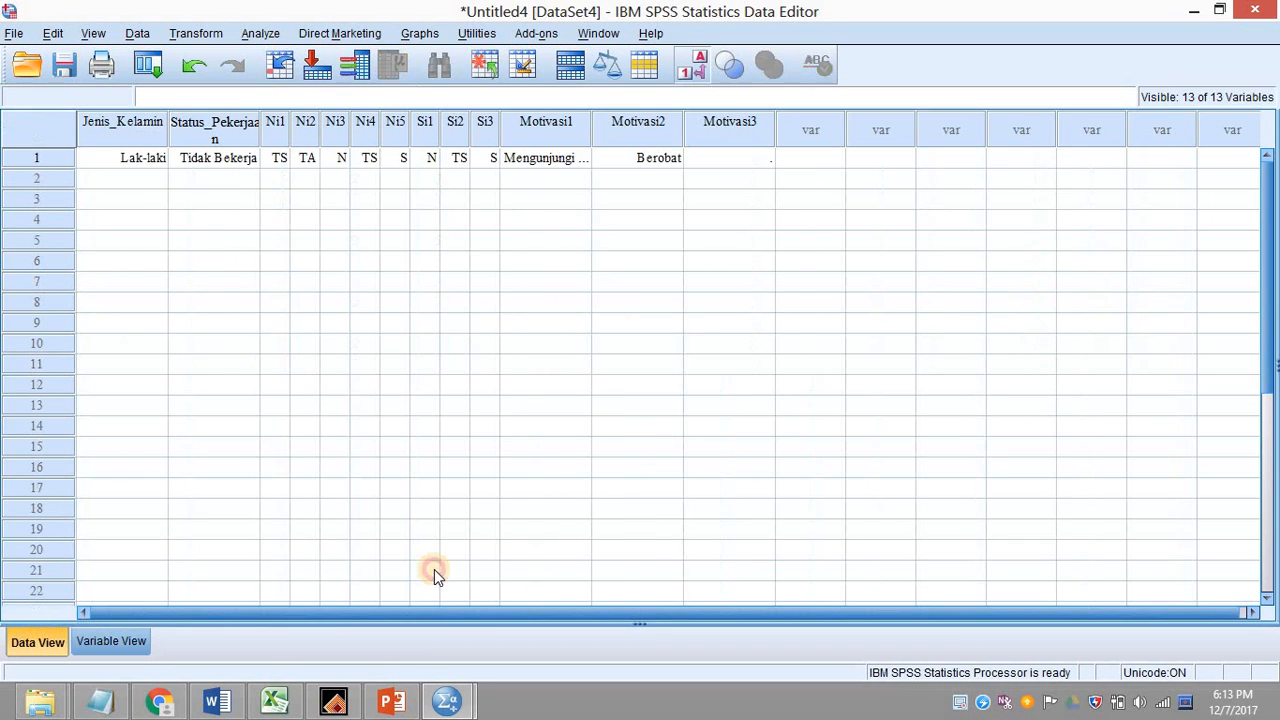
{"action": "left_click", "coordinate": [763, 160]}
{"action": "left_click", "coordinate": [763, 160]}
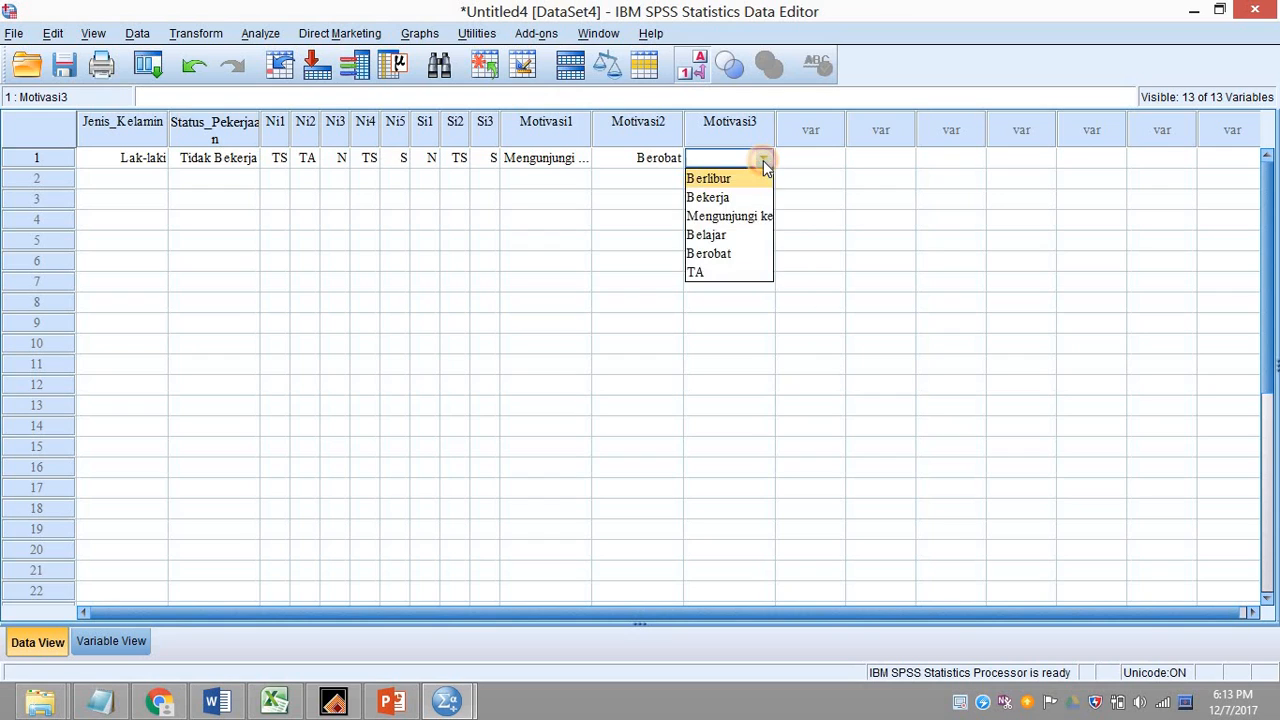
{"action": "left_click", "coordinate": [731, 271]}
{"action": "key", "text": "Return"}
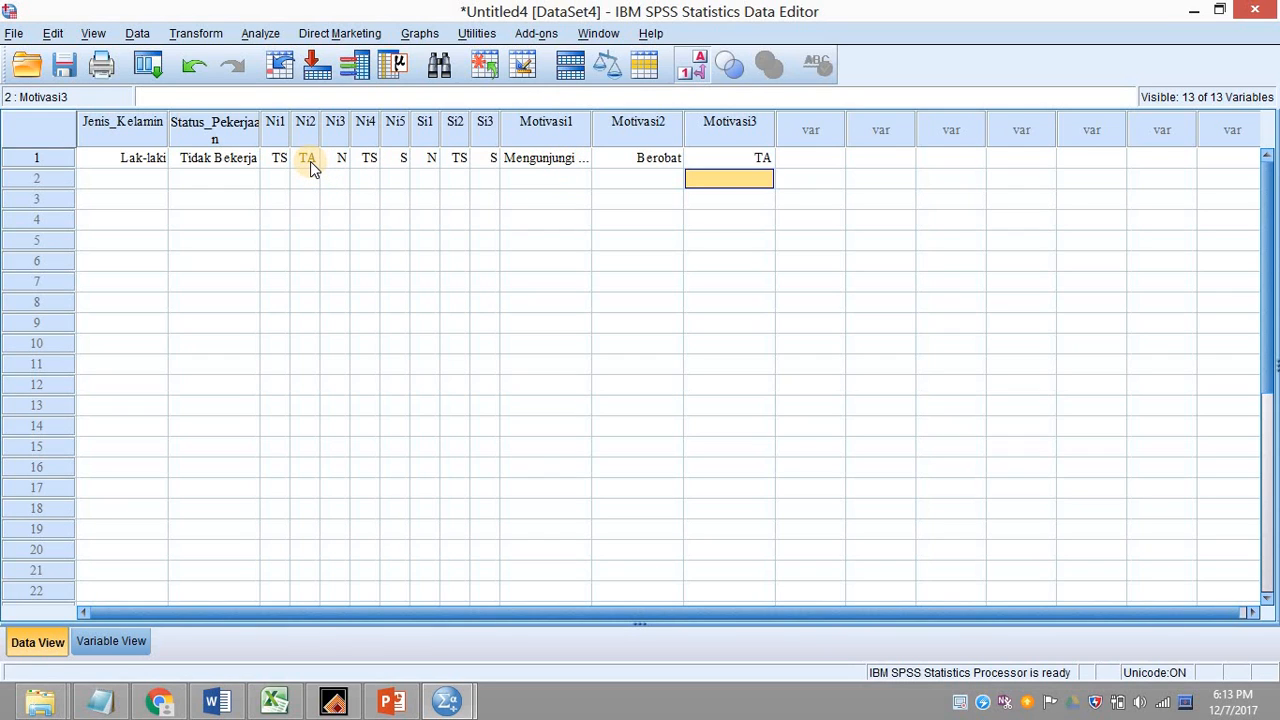
{"action": "left_click", "coordinate": [111, 641]}
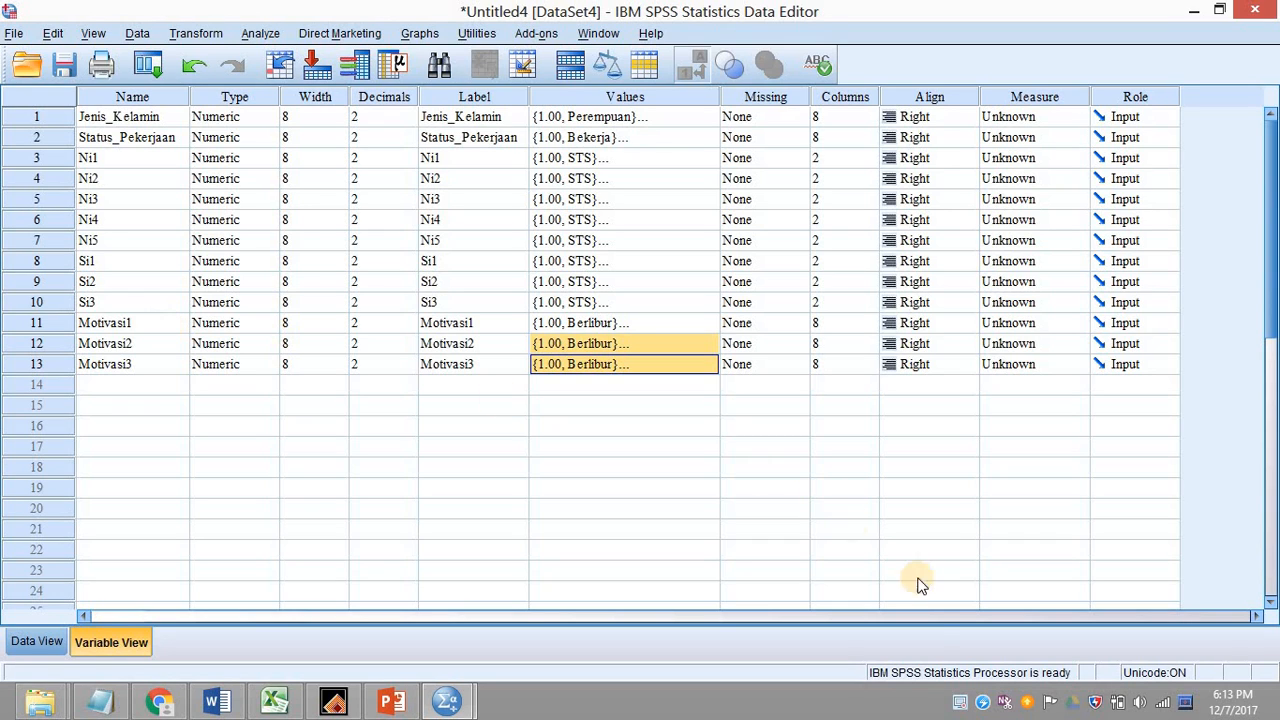
{"action": "left_click", "coordinate": [960, 704]}
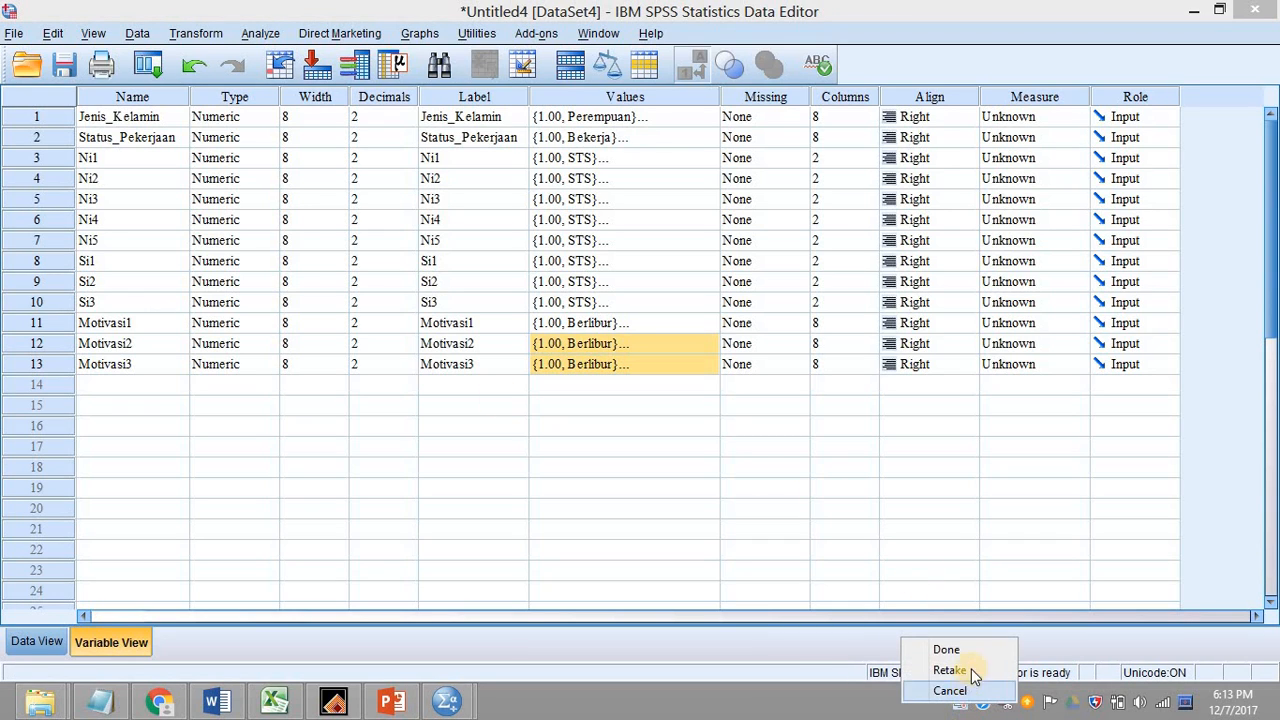